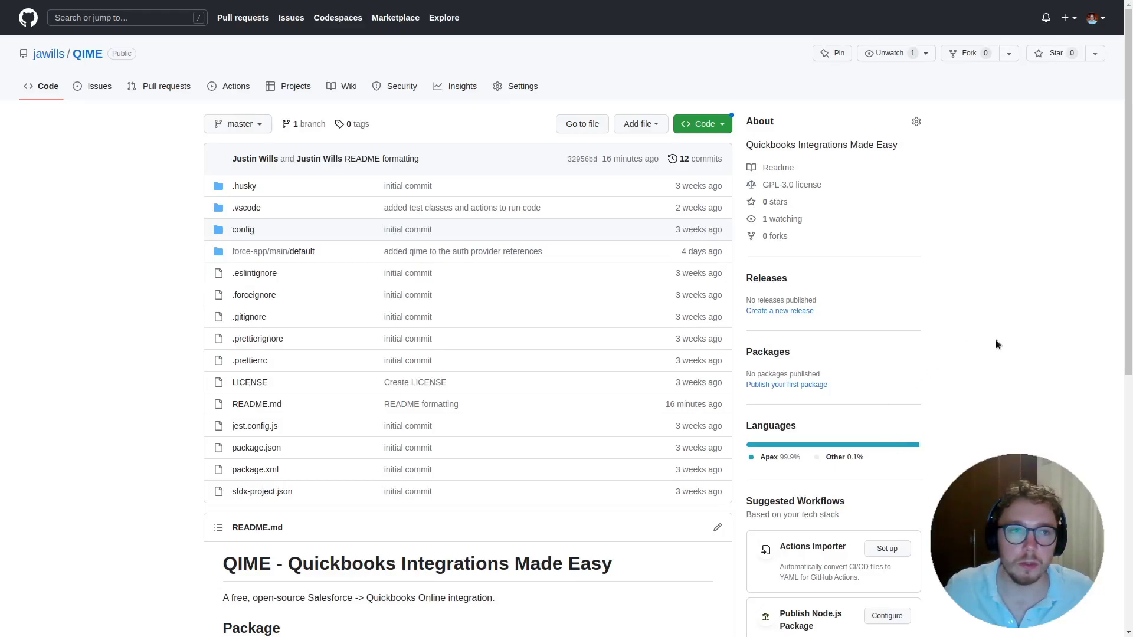
# Step: Create an invoice from the Edge Emergency Generator opportunity in Salesforce and sync the new invoice record to QuickBooks
pyautogui.scroll(-7, 997, 341)
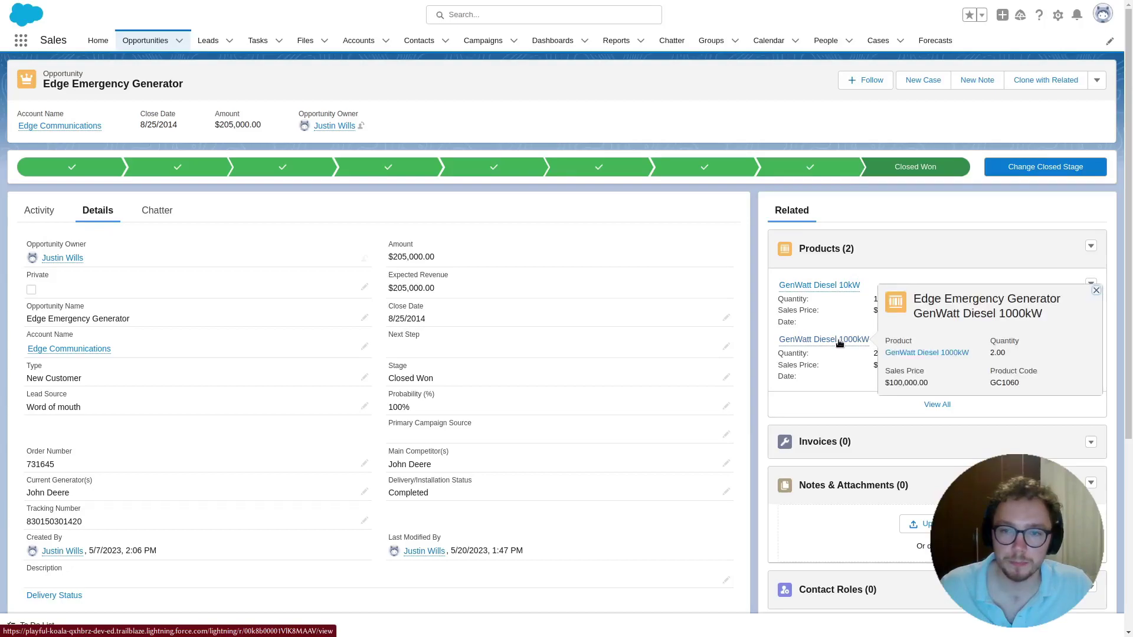
pyautogui.click(1097, 81)
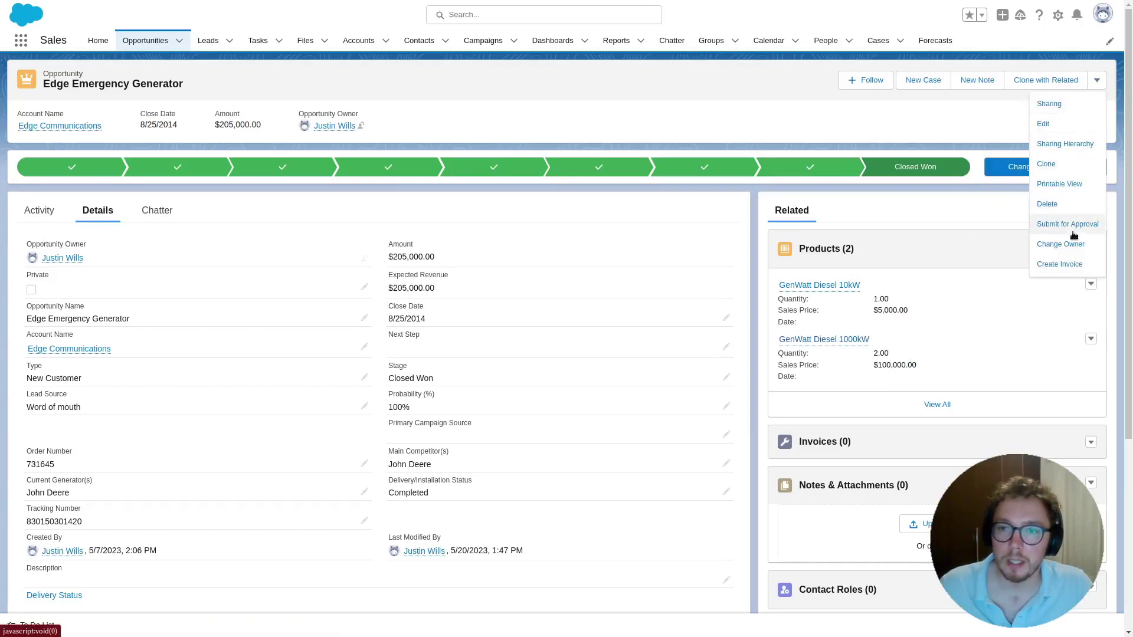
pyautogui.click(1059, 265)
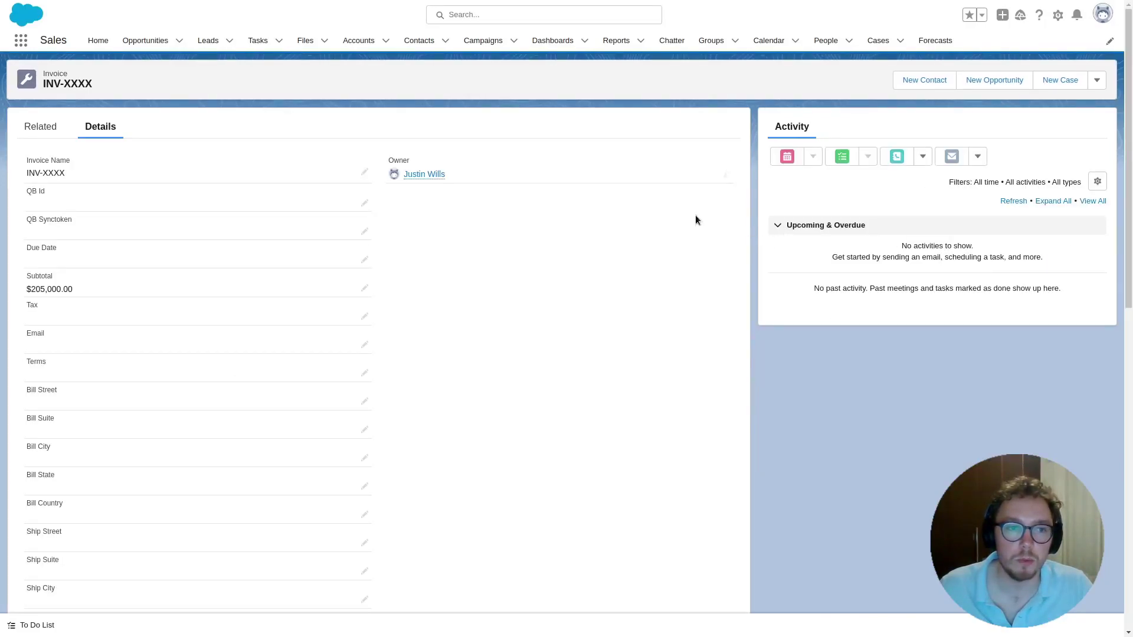
pyautogui.click(1096, 81)
pyautogui.click(1061, 269)
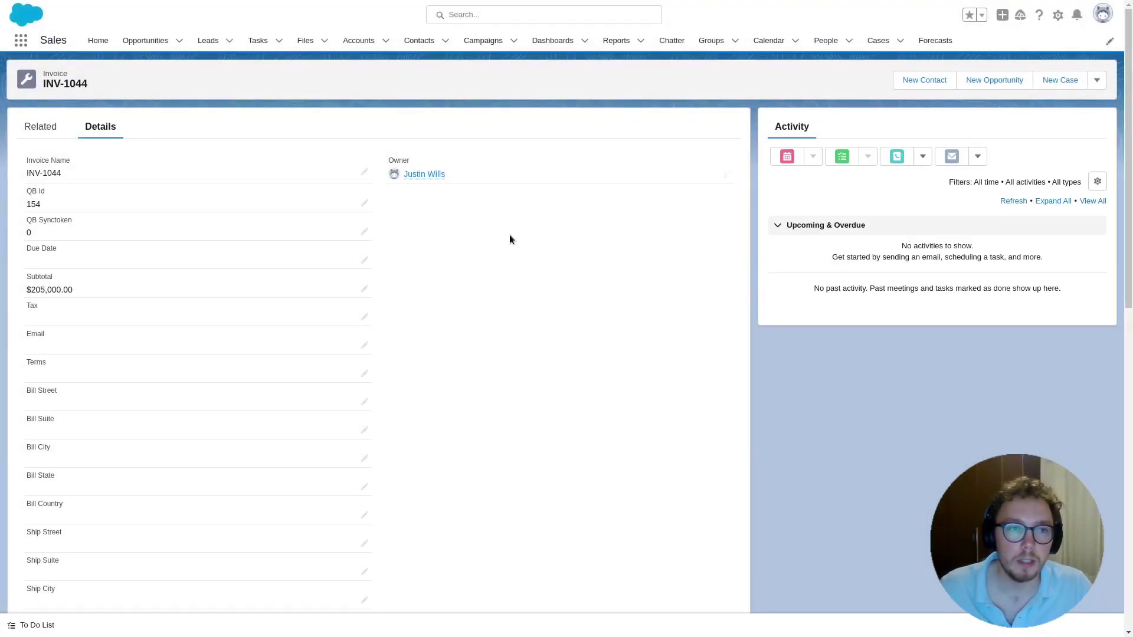
# Step: Copy the synced invoice's name and search QuickBooks for it, clearing the search text again
pyautogui.moveTo(86, 173); pyautogui.dragTo(23, 173)
pyautogui.hotkey('ctrl', 'c')
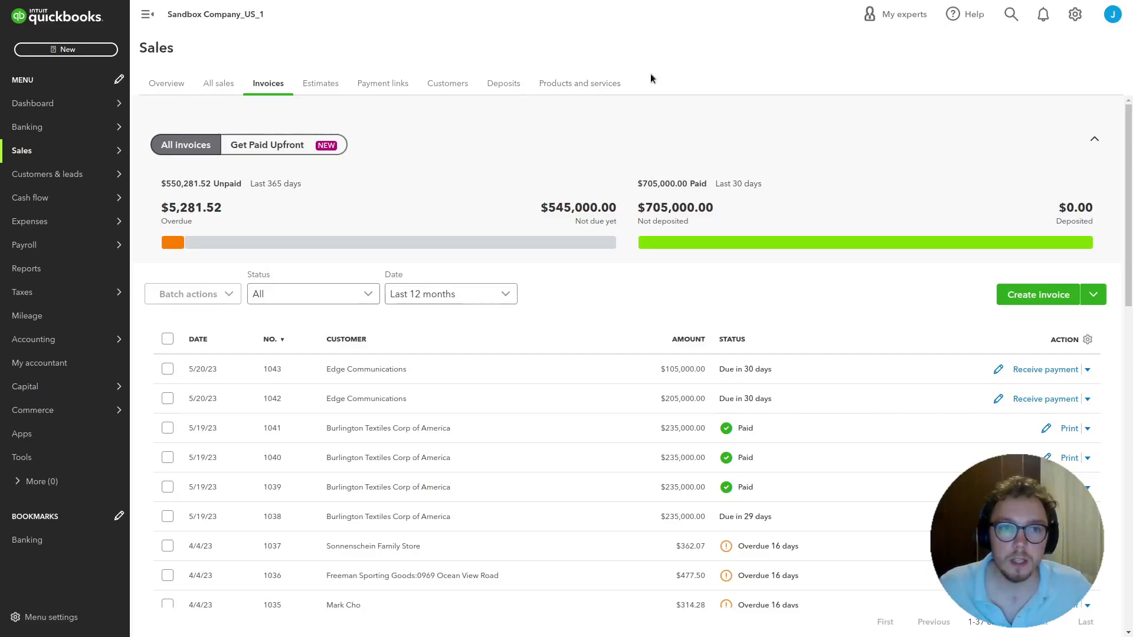
pyautogui.click(1011, 16)
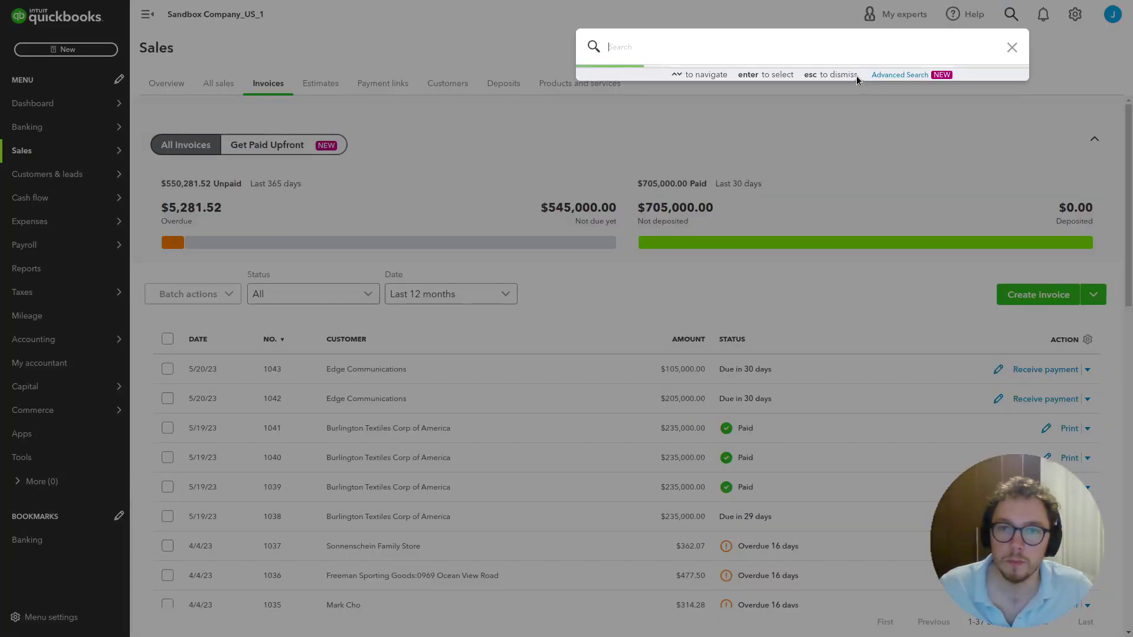
pyautogui.hotkey('ctrl', 'v')
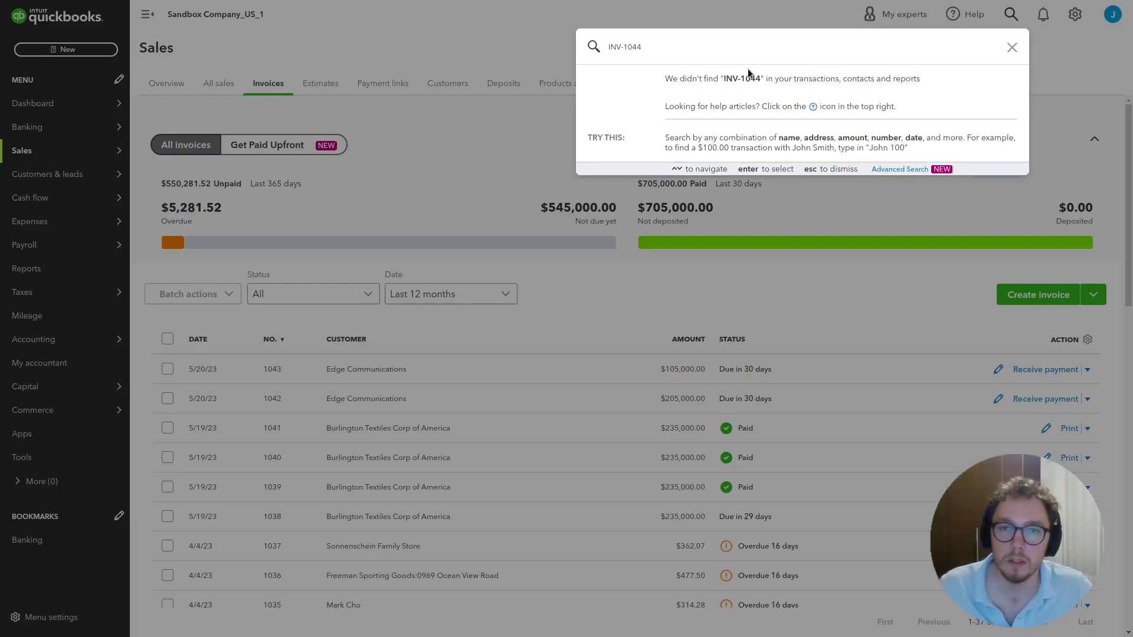
pyautogui.hotkey('ctrl', 'a')
pyautogui.press('BackSpace')
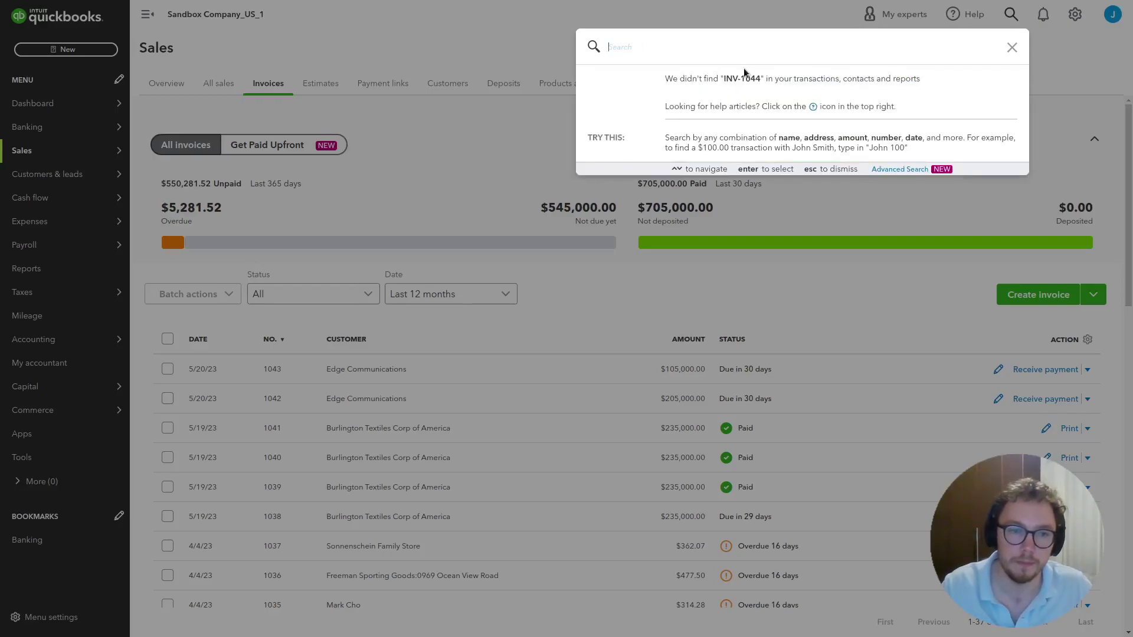
# Step: Refresh the QuickBooks invoice list by re-sorting it by number and open the newest Edge Communications invoice for editing
pyautogui.press('Escape')
pyautogui.click(272, 344)
pyautogui.click(276, 344)
pyautogui.click(280, 377)
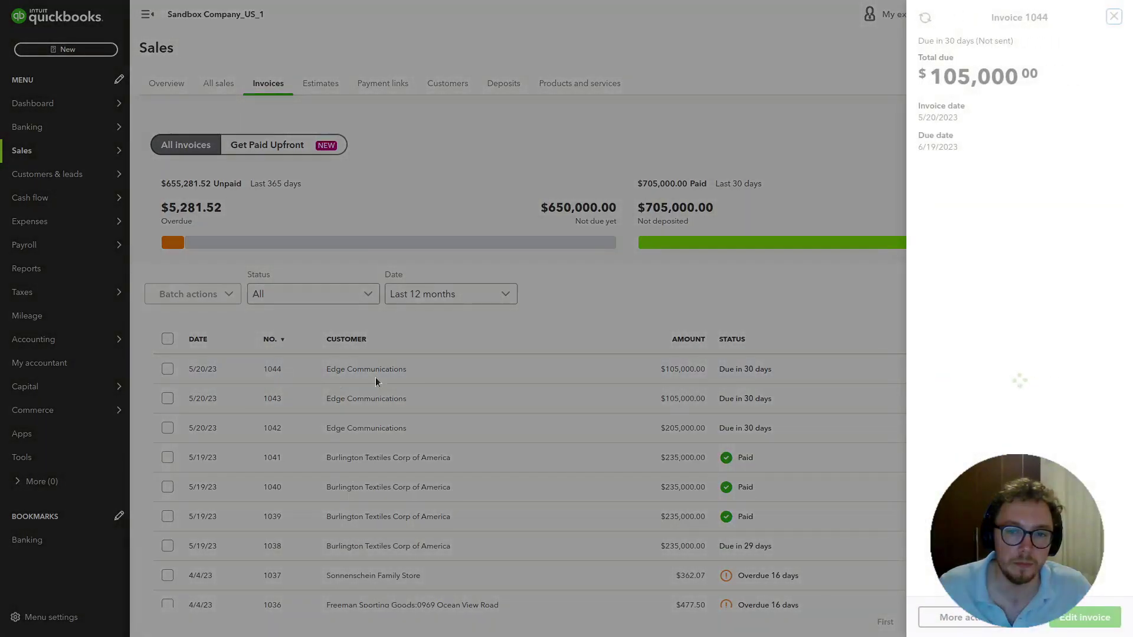
pyautogui.click(1069, 617)
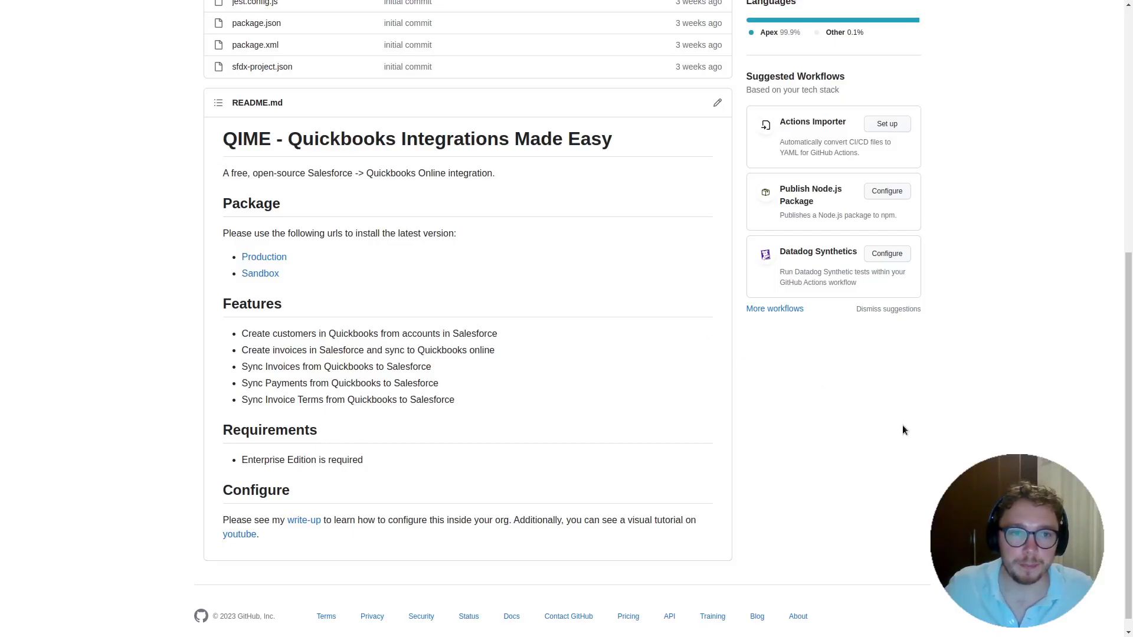
# Step: Install the production QIME package from the GitHub README for admins only, acknowledging the non-Salesforce application notice and granting third-party website access
pyautogui.scroll(7, 901, 425)
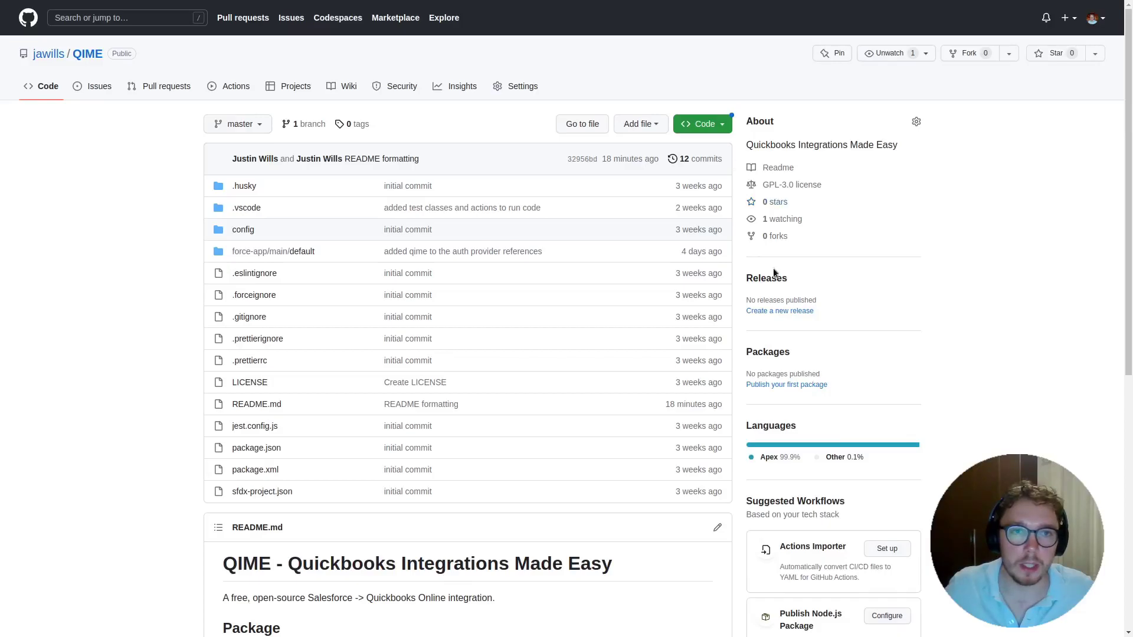
pyautogui.scroll(-3, 778, 279)
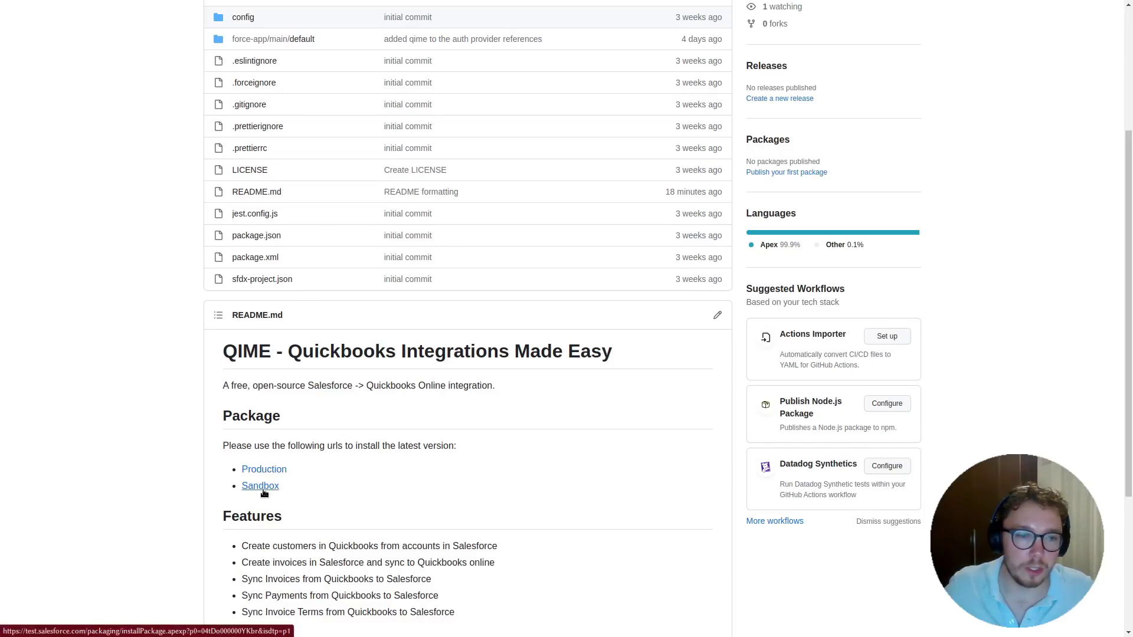
pyautogui.click(277, 472)
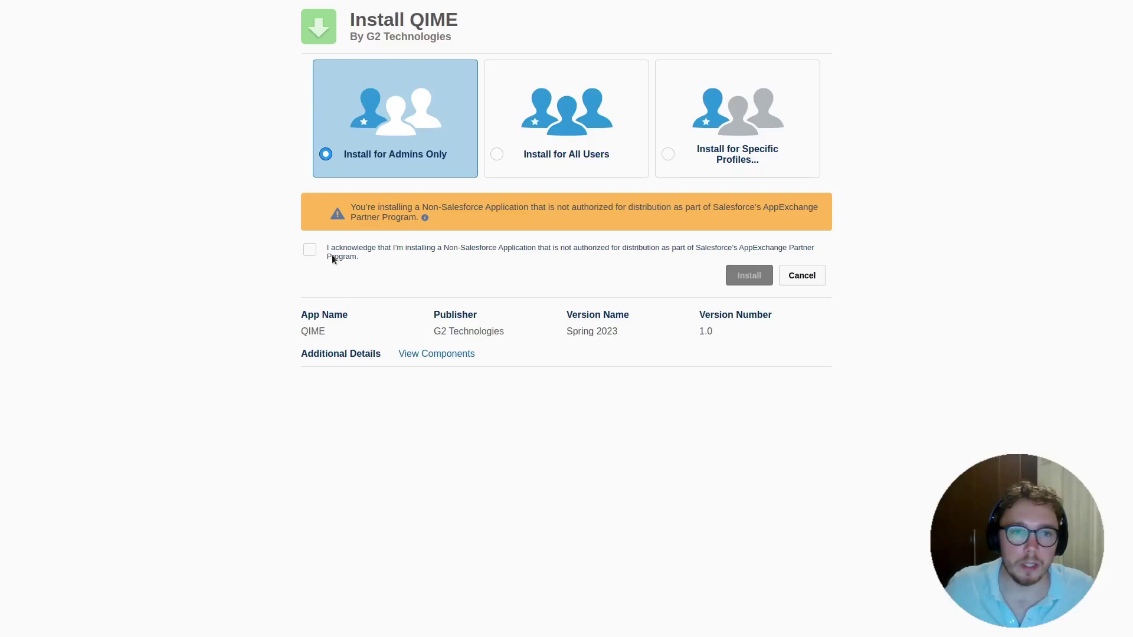
pyautogui.click(309, 250)
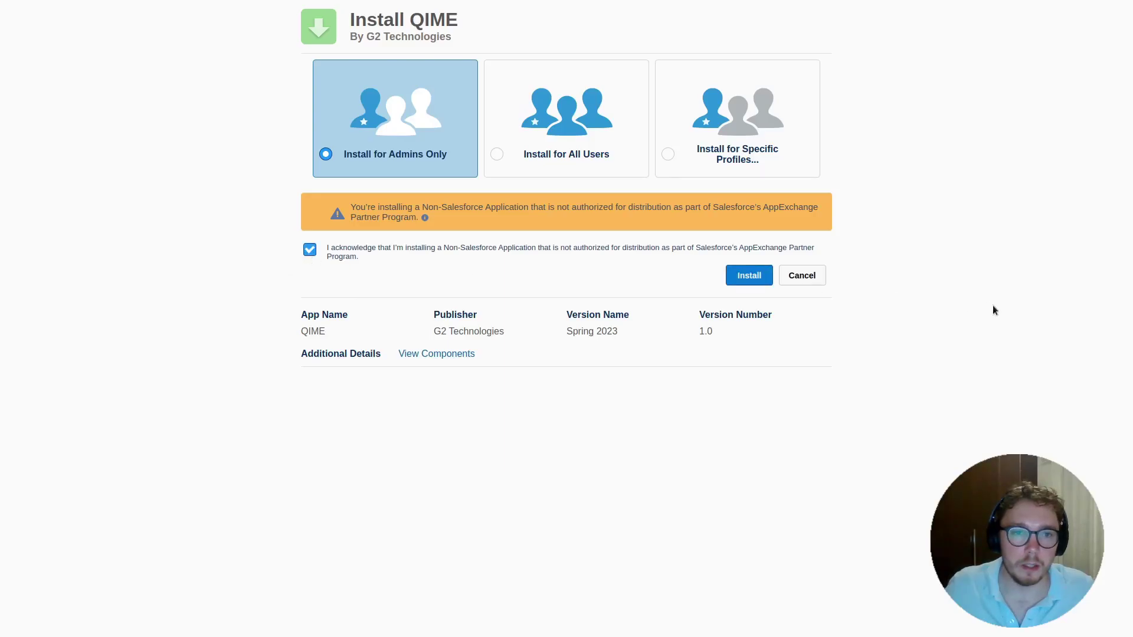
pyautogui.click(739, 279)
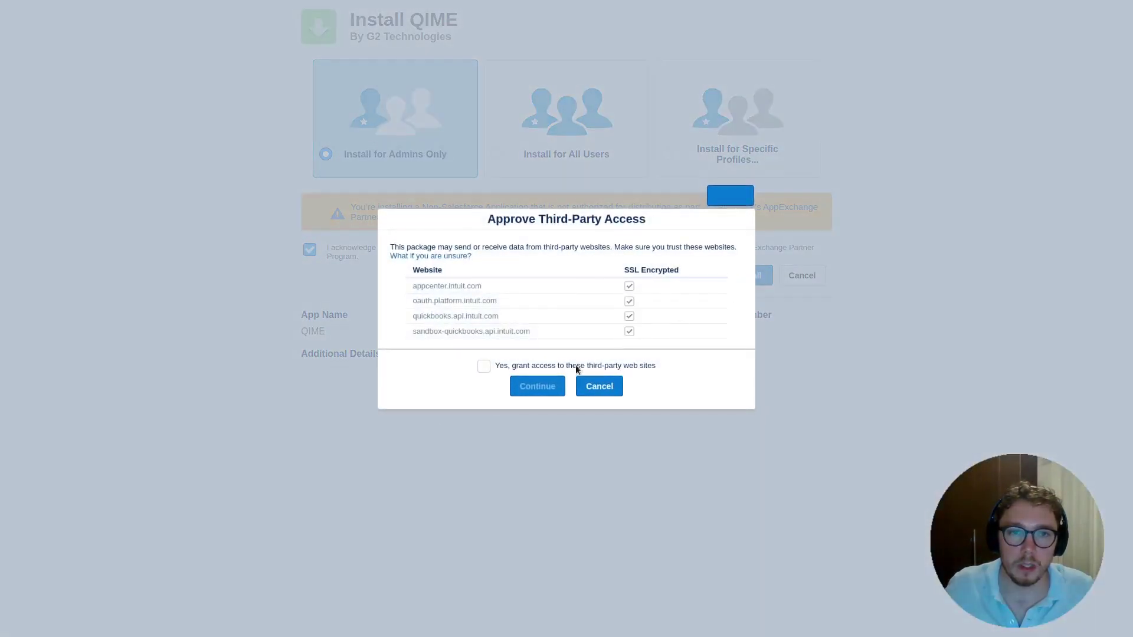
pyautogui.click(484, 365)
pyautogui.click(559, 395)
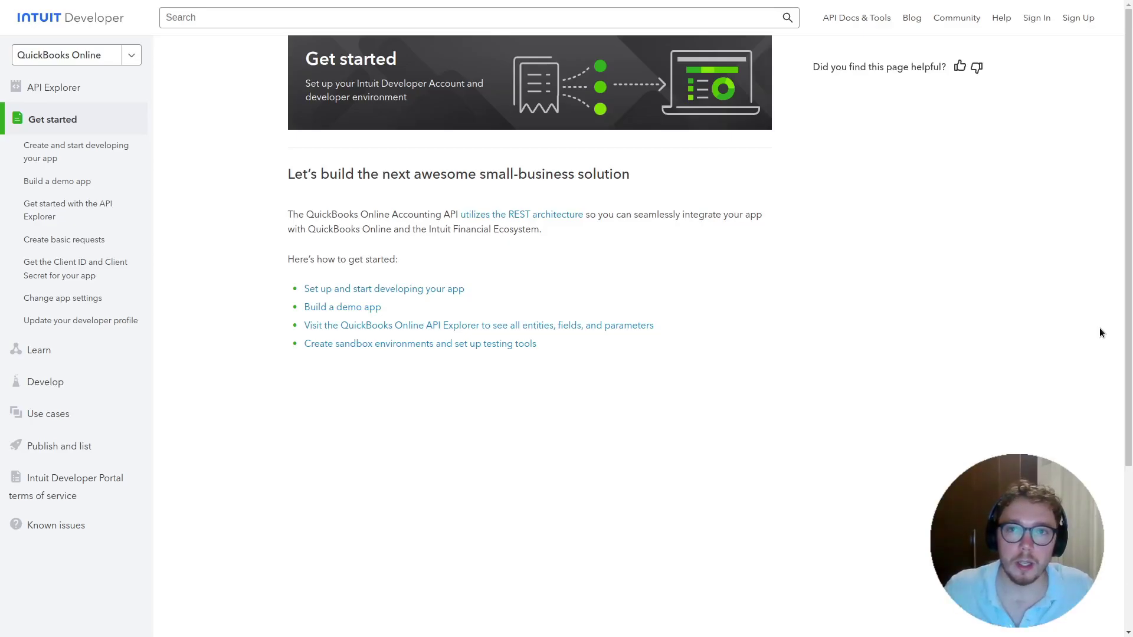
# Step: Go from the Intuit Developer sign-up to the signed-in My Apps Dashboard
pyautogui.moveTo(1132, 3)
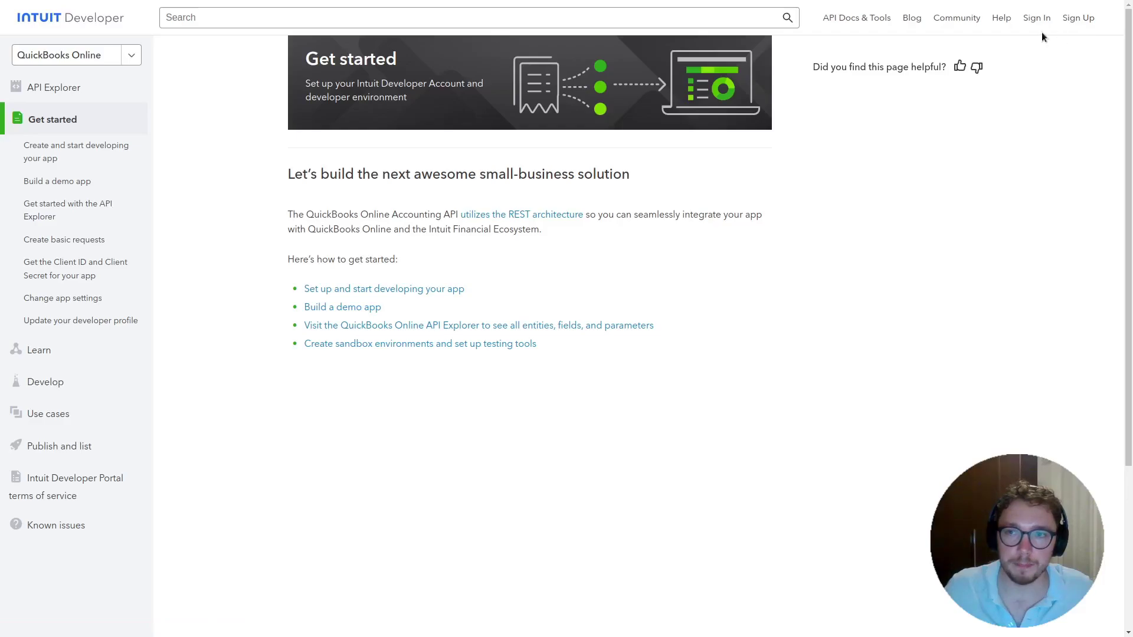
pyautogui.click(1074, 21)
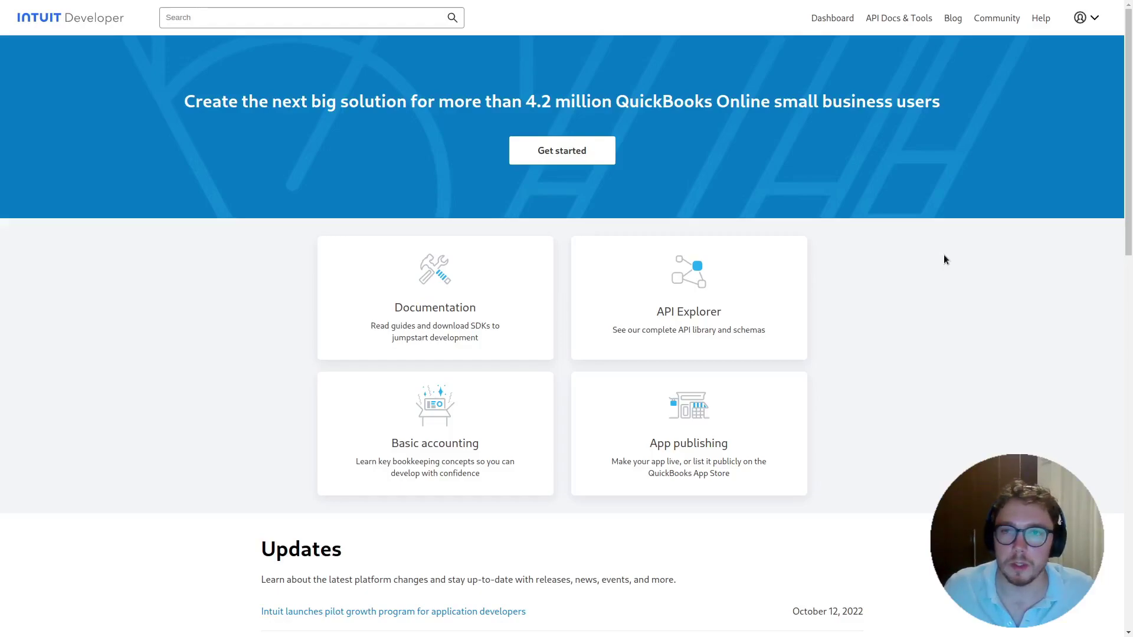
pyautogui.click(817, 26)
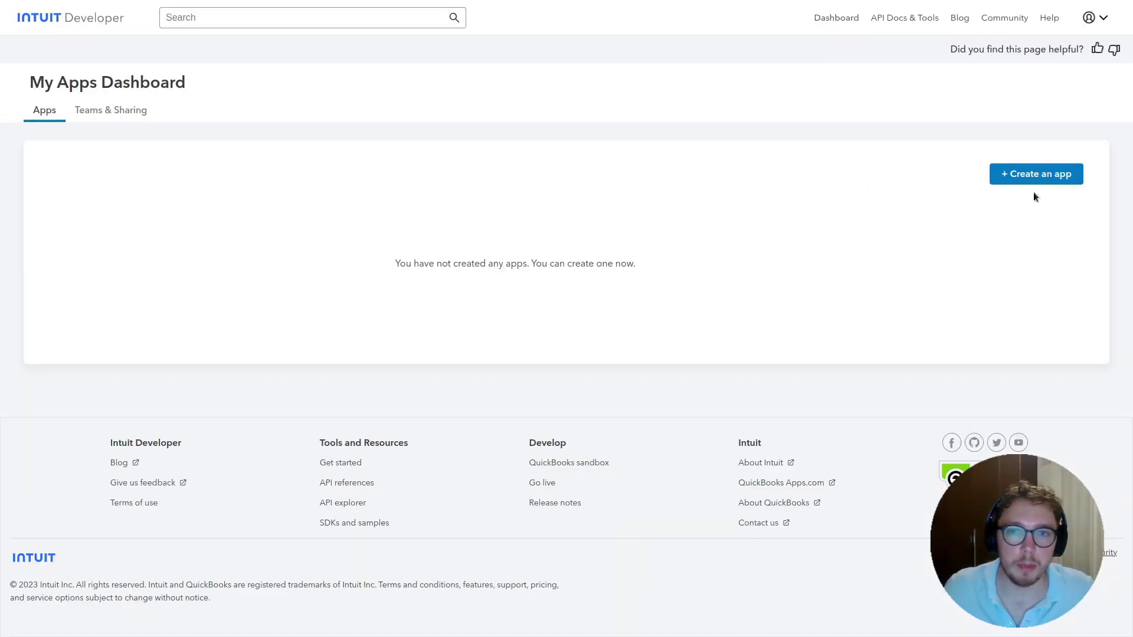
# Step: Create a QuickBooks Online and Payments app named QIME with the com.intuit.quickbooks.accounting scope
pyautogui.click(1062, 178)
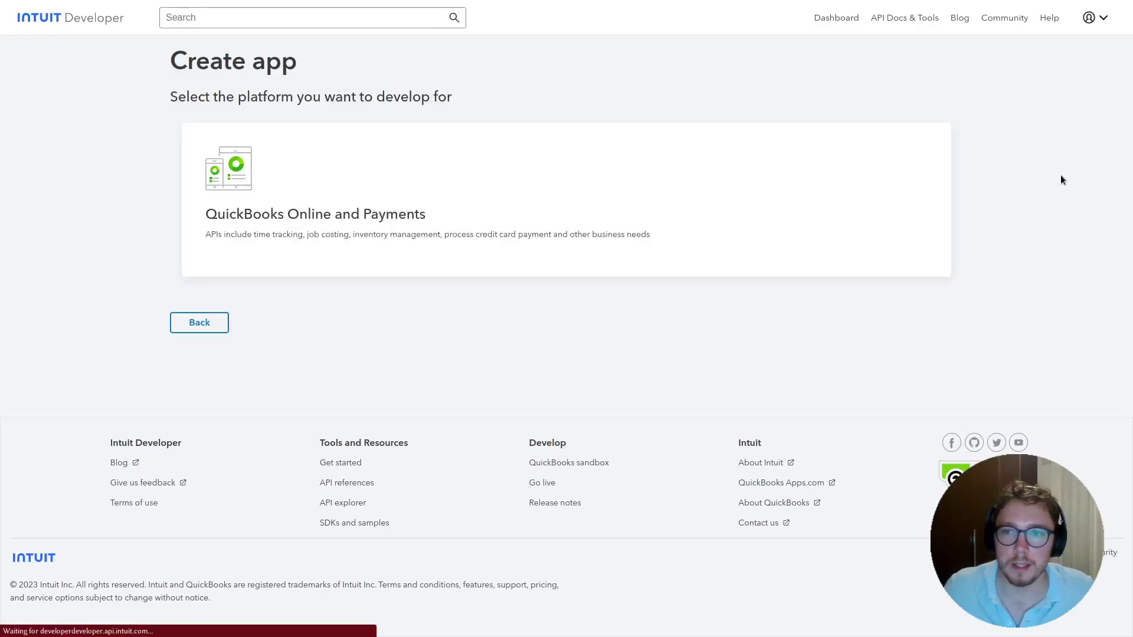
pyautogui.click(454, 252)
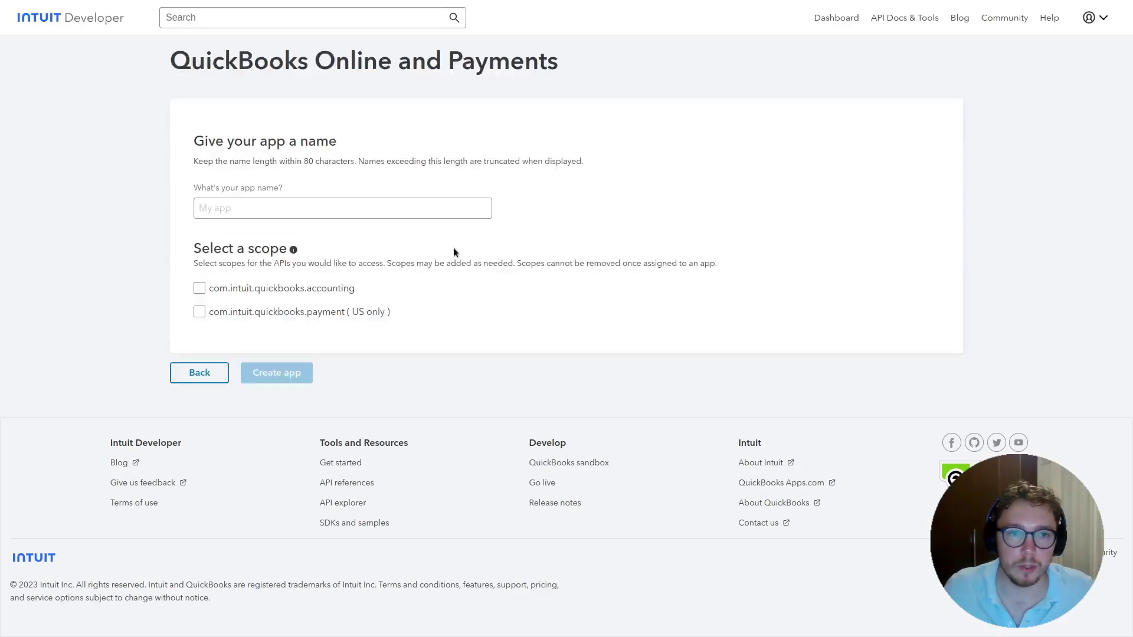
pyautogui.click(438, 213)
pyautogui.write('QIME')
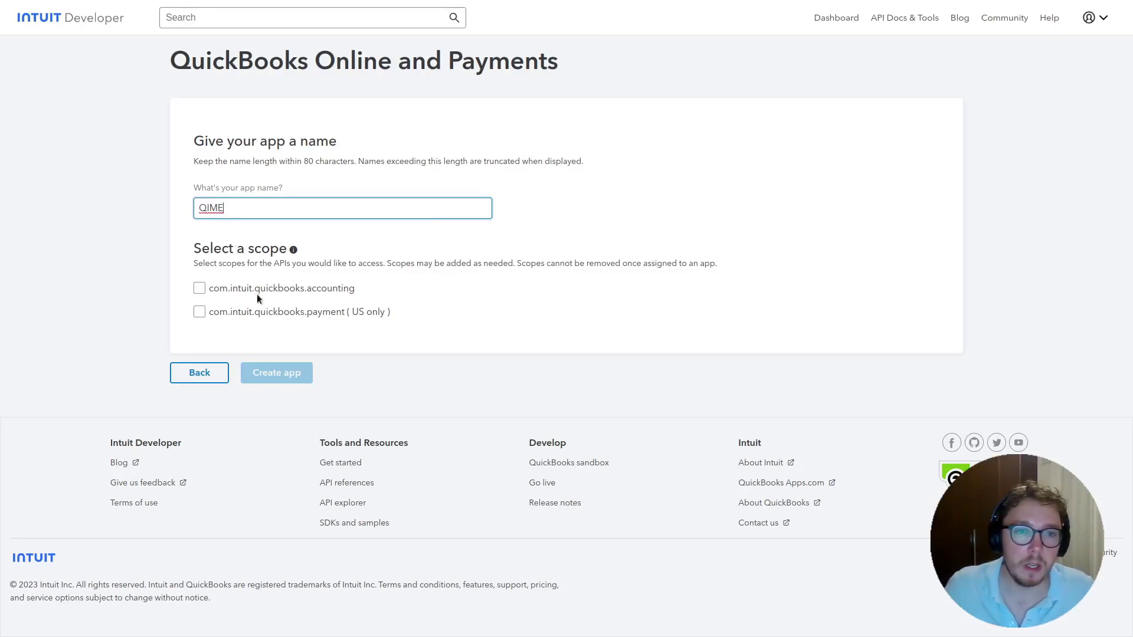
pyautogui.click(290, 294)
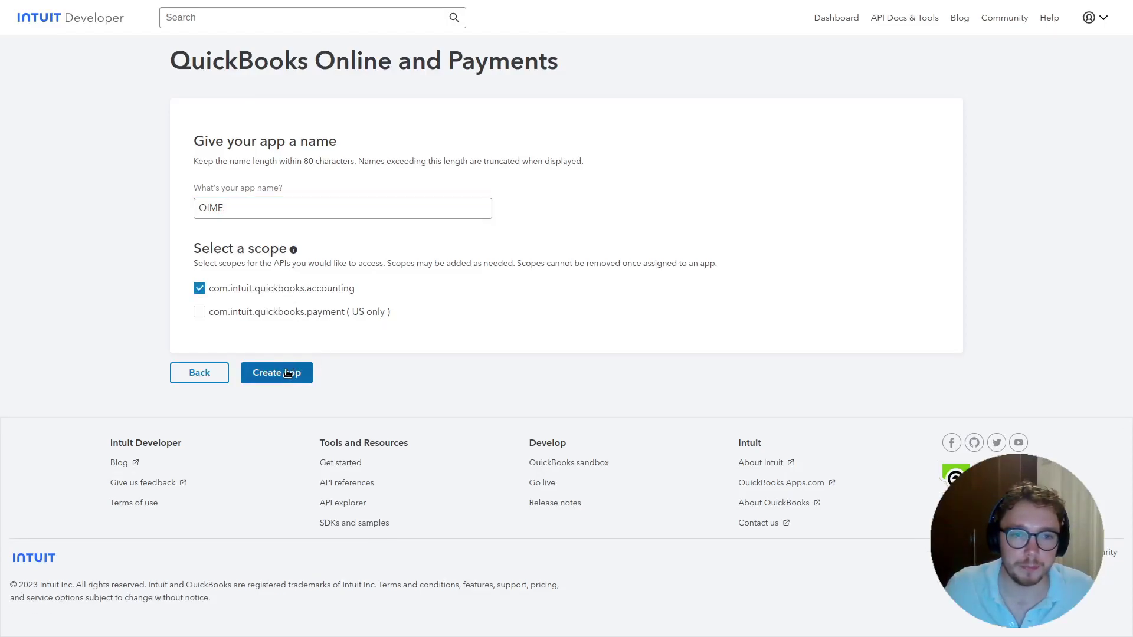
pyautogui.click(287, 373)
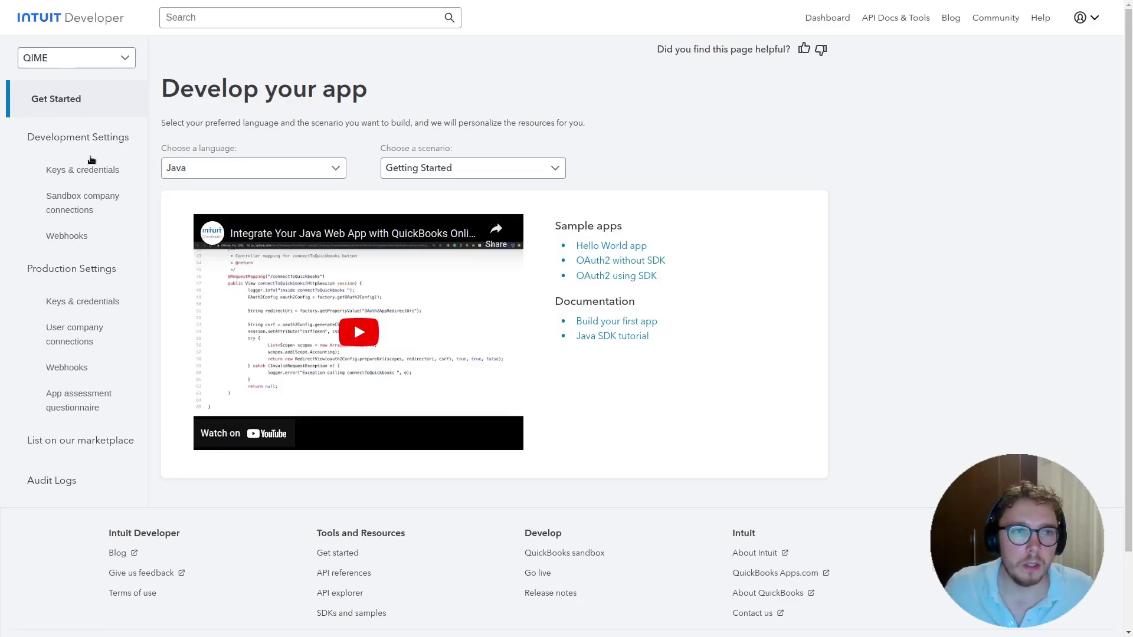
# Step: Review the QIME app's development and production keys pages, returning to the development client ID
pyautogui.click(104, 176)
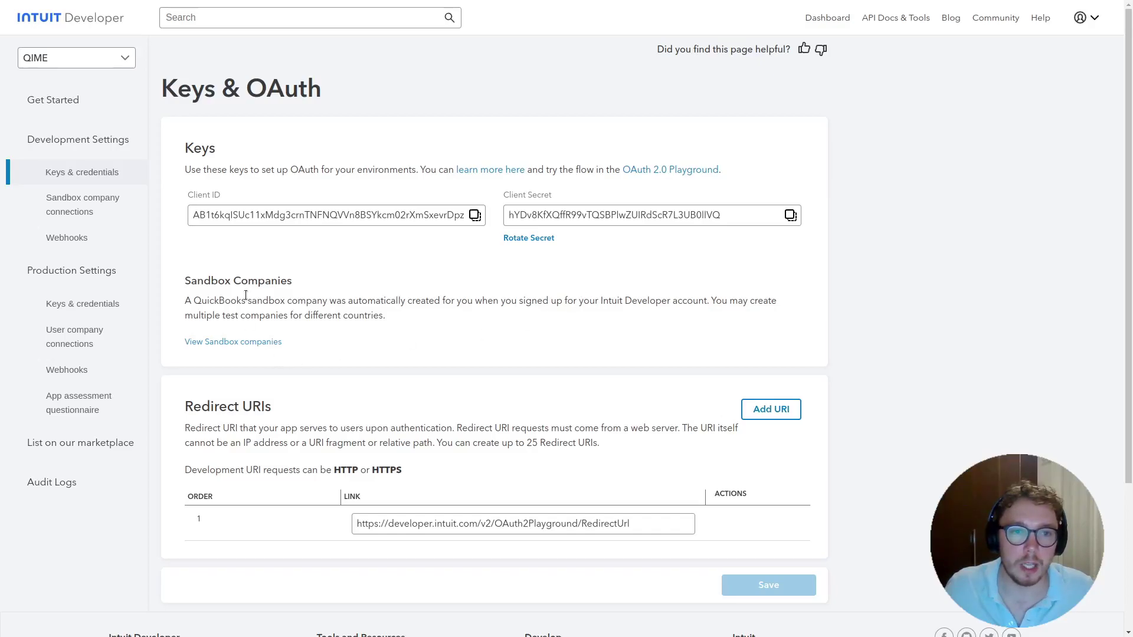
pyautogui.click(88, 305)
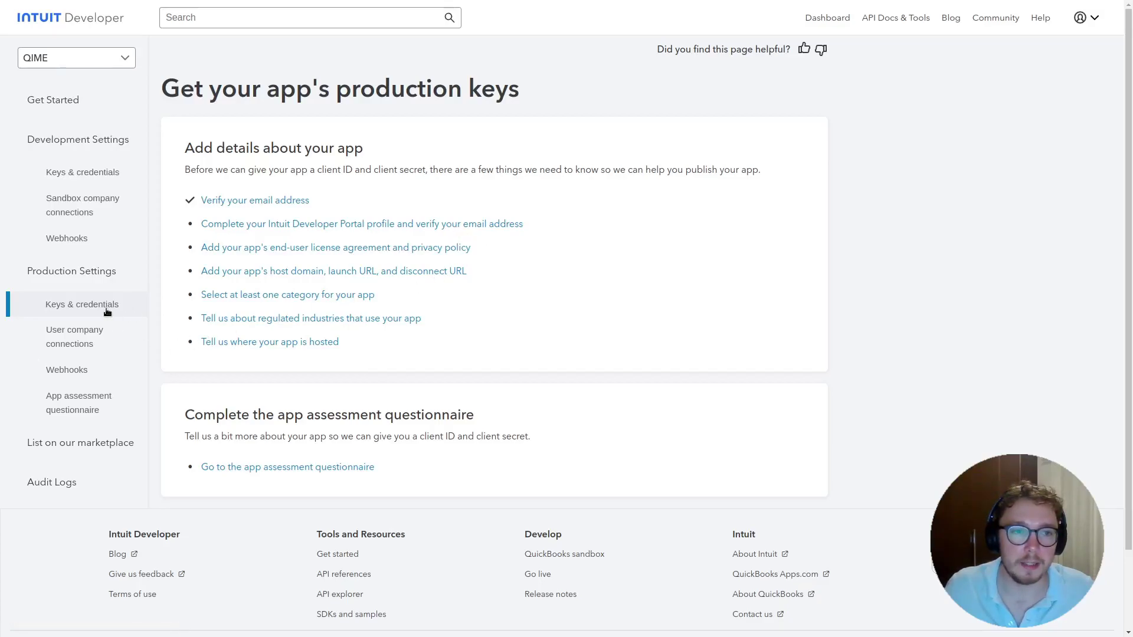
pyautogui.click(102, 180)
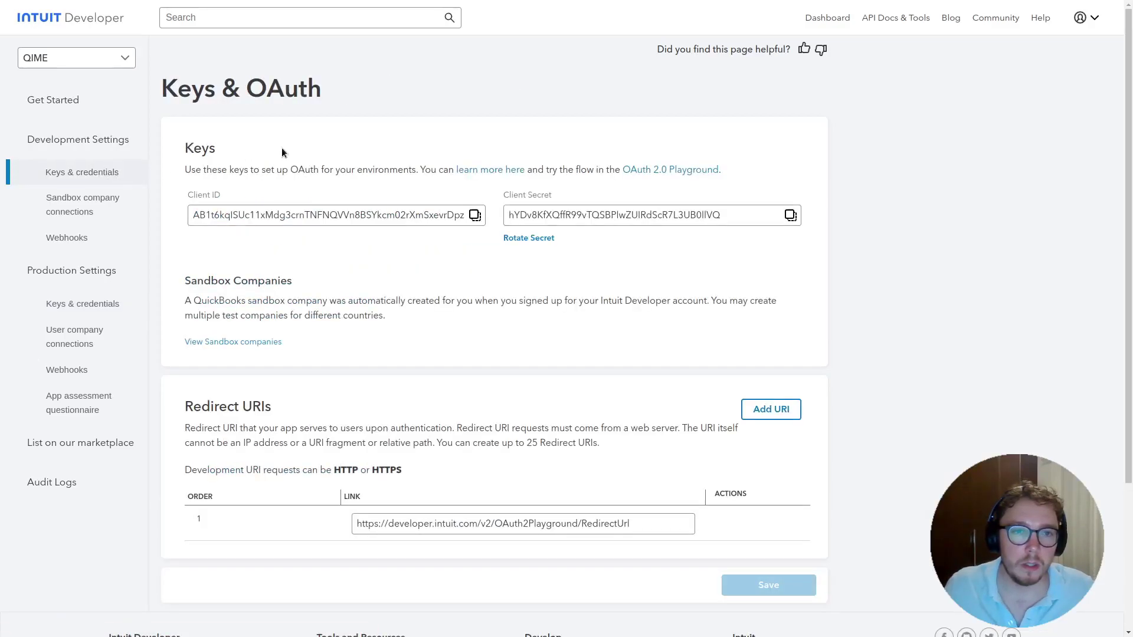
pyautogui.click(420, 215)
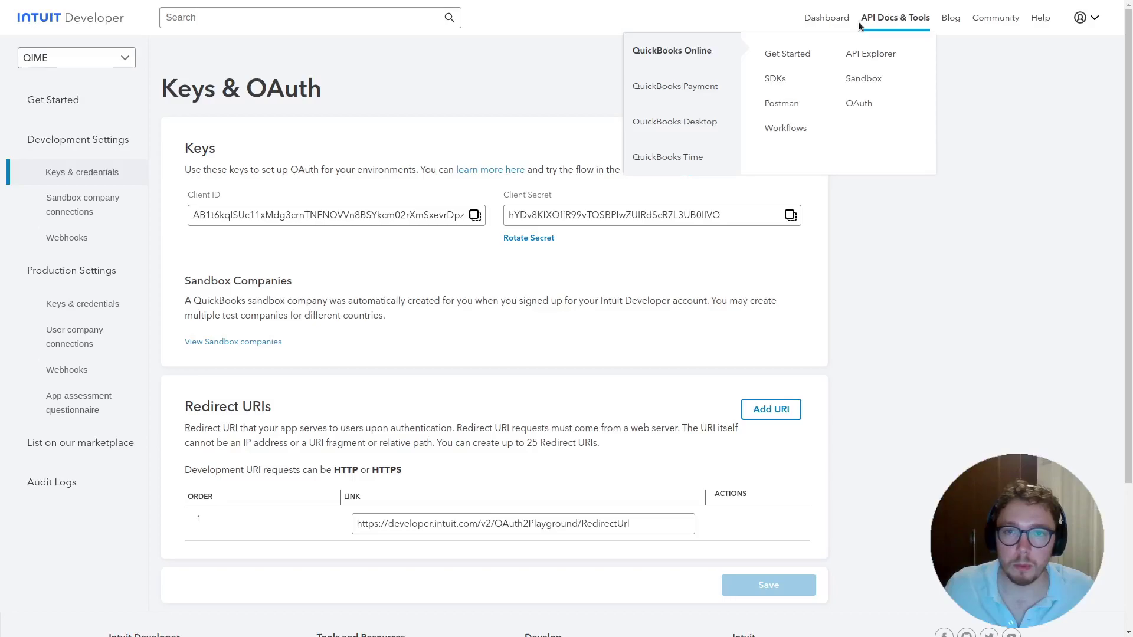
# Step: Open the QuickBooks Online API Explorer and examine the company ID and base URLs in the Create an account request
pyautogui.moveTo(864, 25)
pyautogui.click(871, 59)
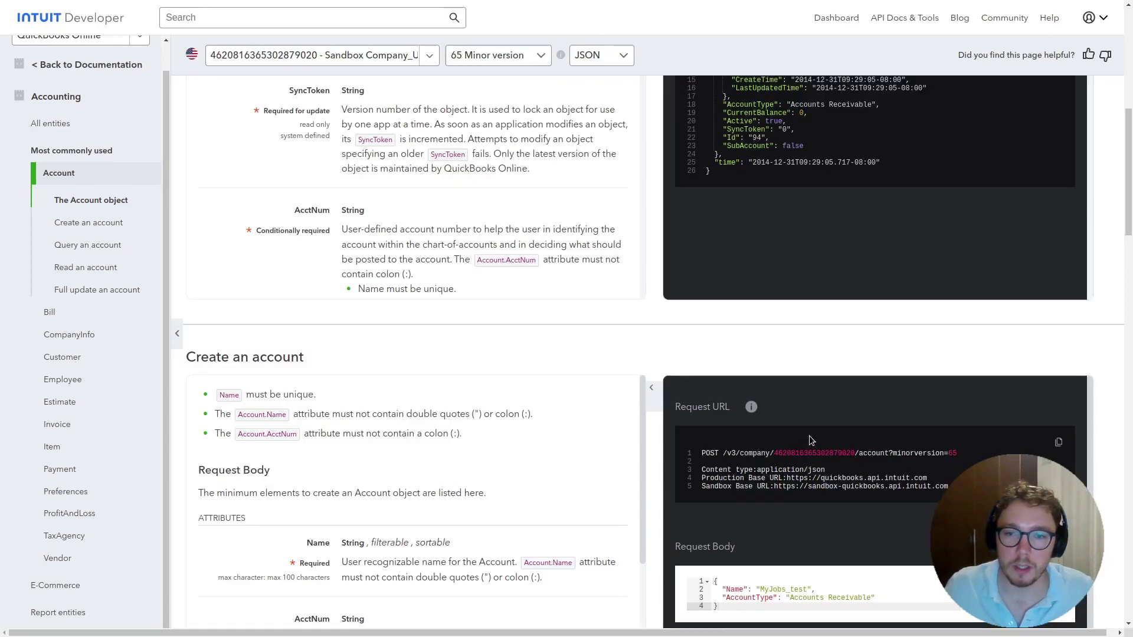
pyautogui.tripleClick(814, 454)
pyautogui.doubleClick(815, 454)
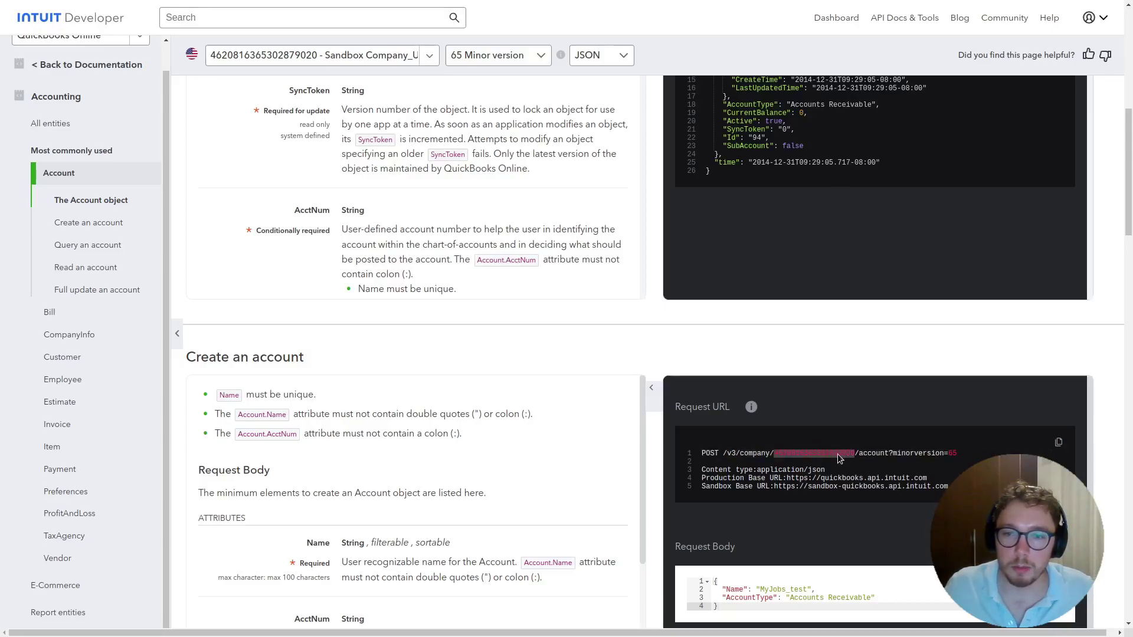
pyautogui.scroll(-3, 833, 455)
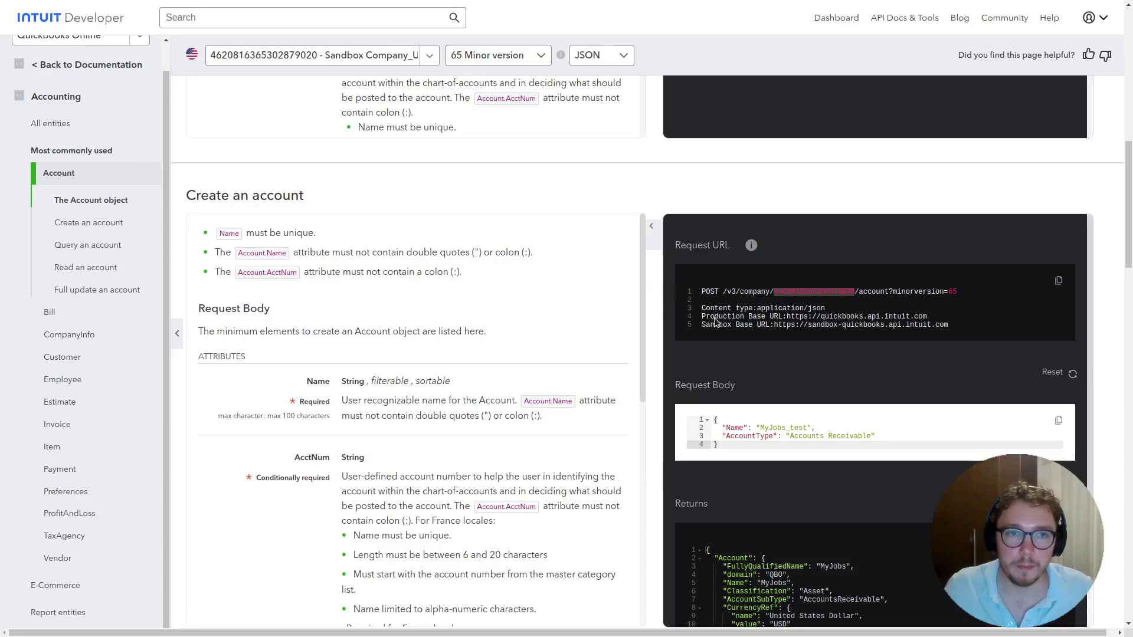
pyautogui.click(754, 310)
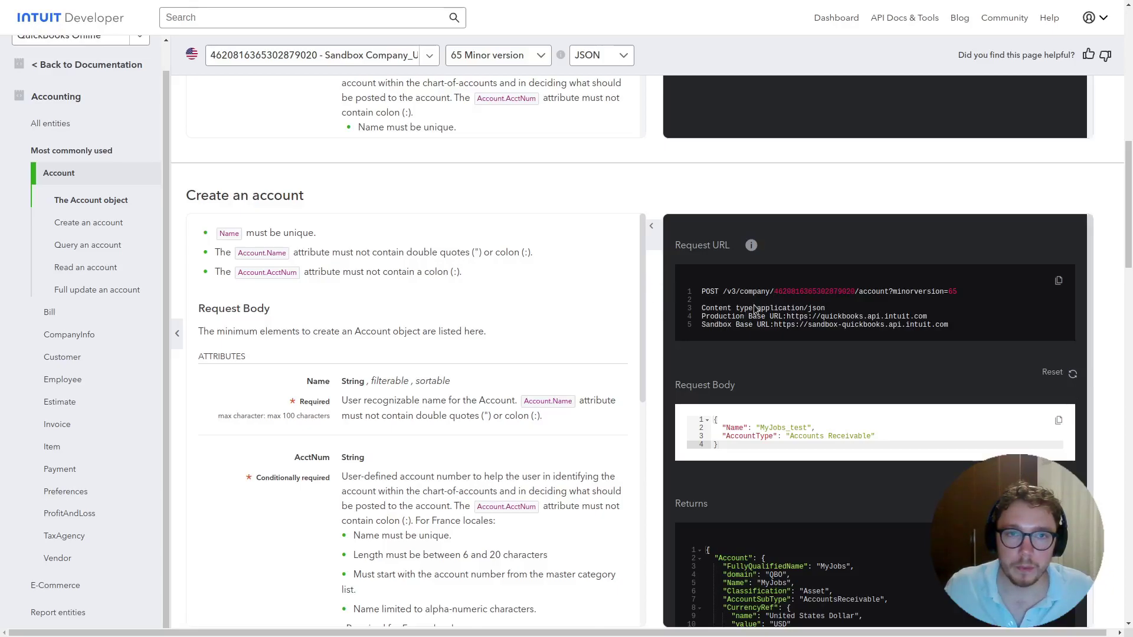
# Step: Search Salesforce Setup for "auth" and open the Auth. Providers page
pyautogui.moveTo(582, 26)
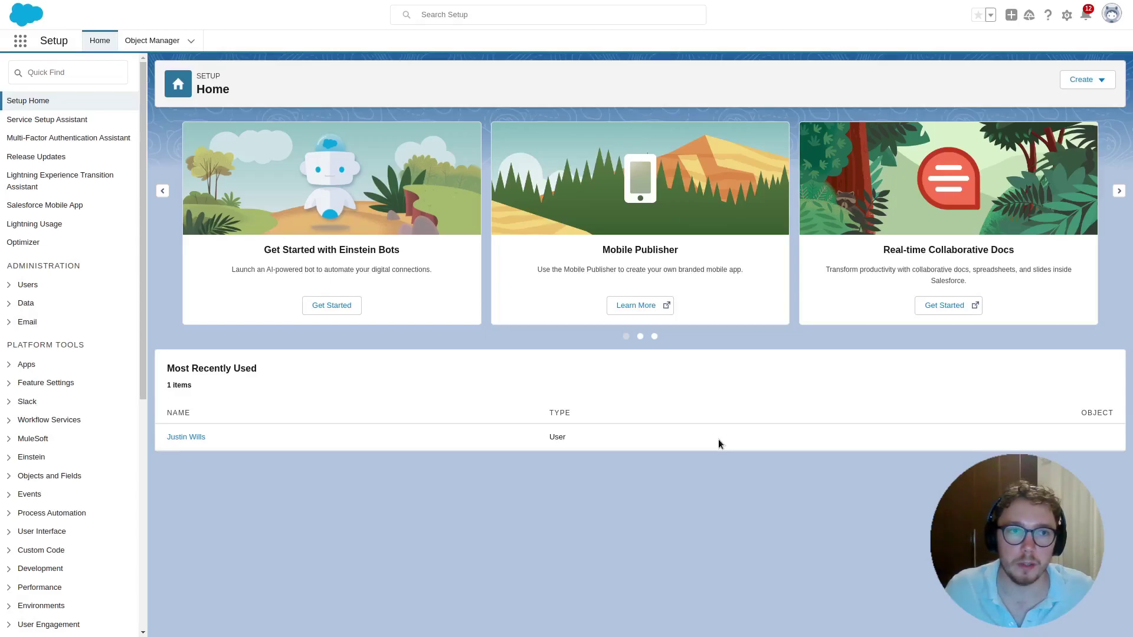
pyautogui.click(66, 65)
pyautogui.write('auth')
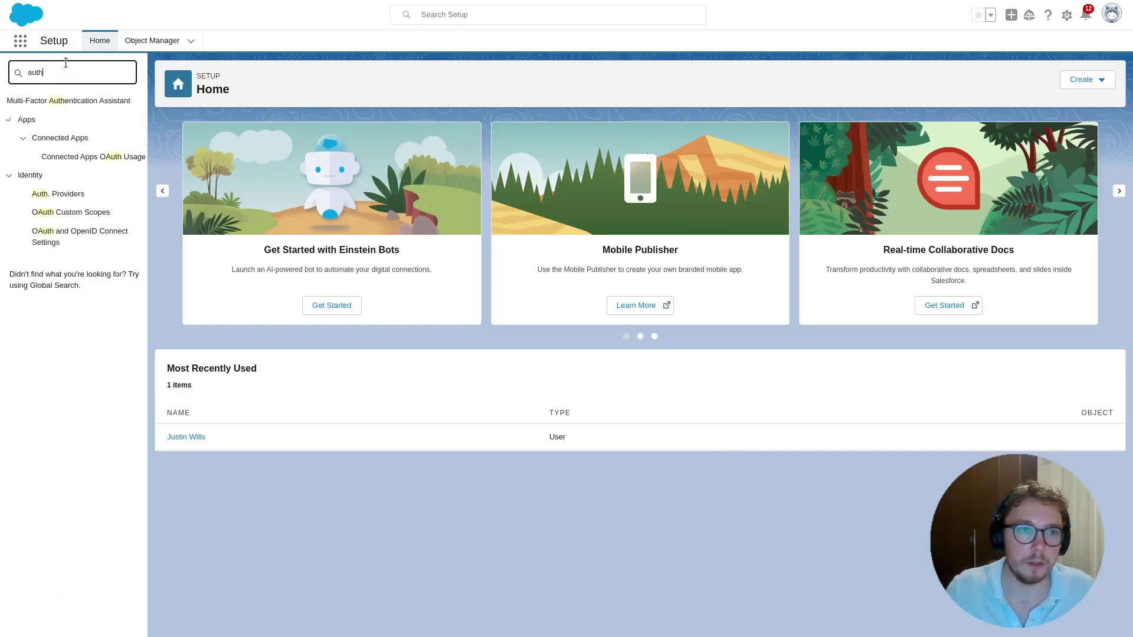
pyautogui.click(58, 198)
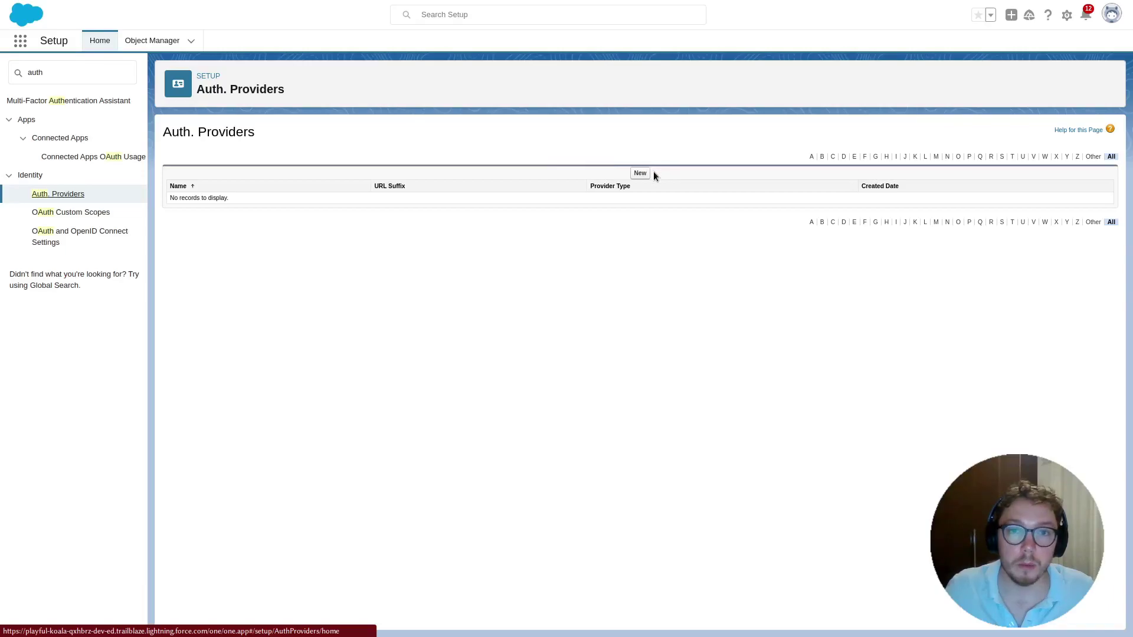
# Step: Start a new auth provider of type QBAuthProvider and name it QB Auth Provider, with URL suffix QB_Auth_Provider
pyautogui.click(648, 173)
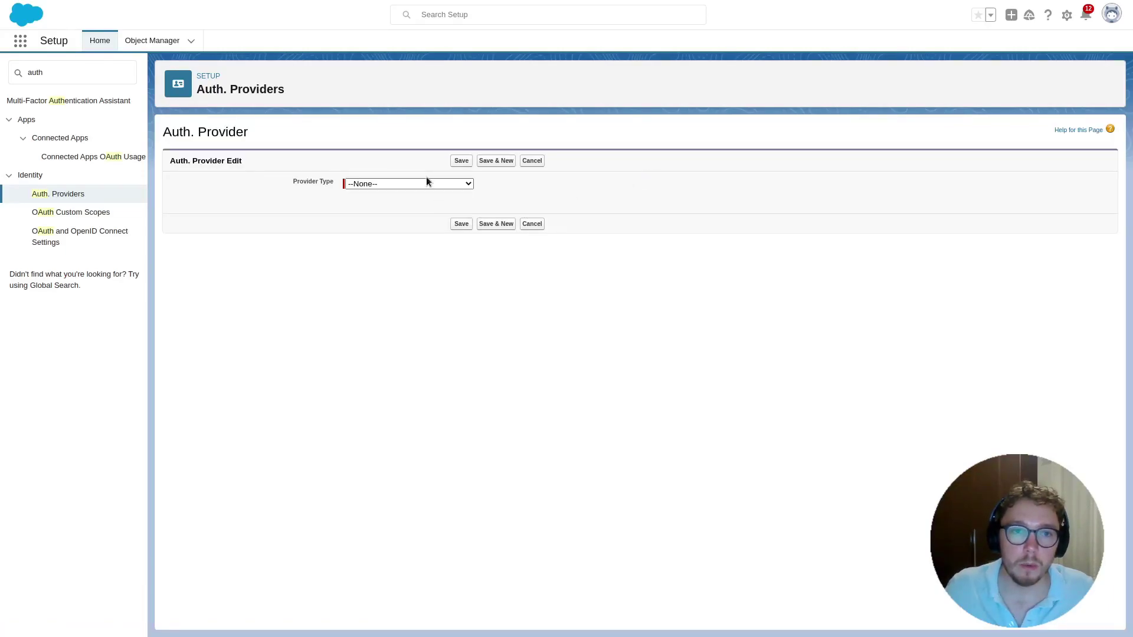
pyautogui.click(423, 183)
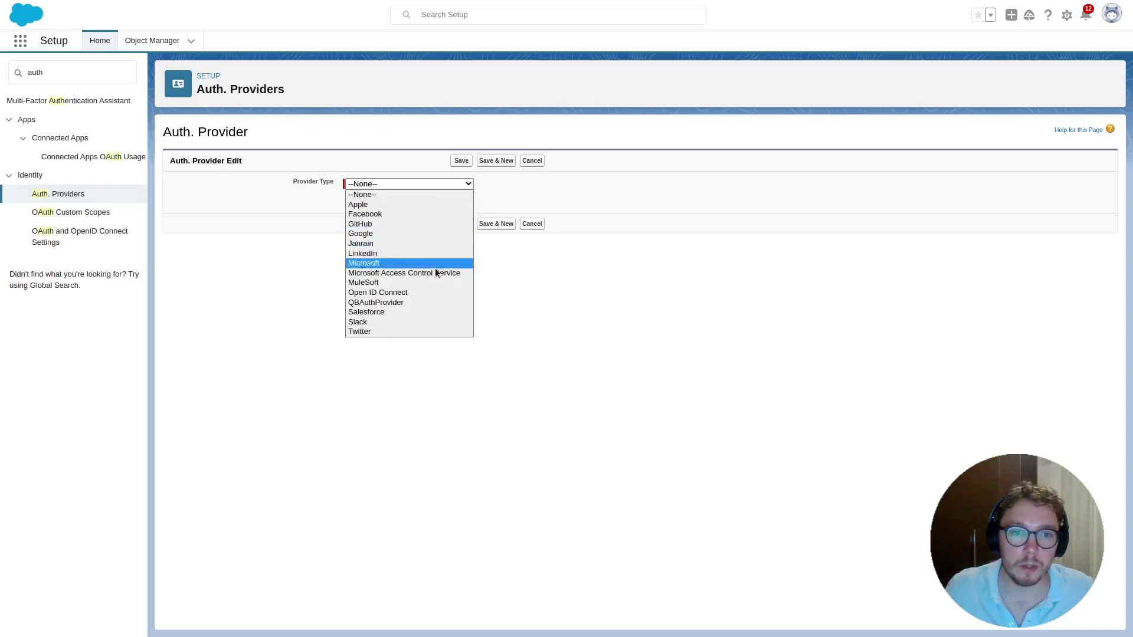
pyautogui.click(402, 306)
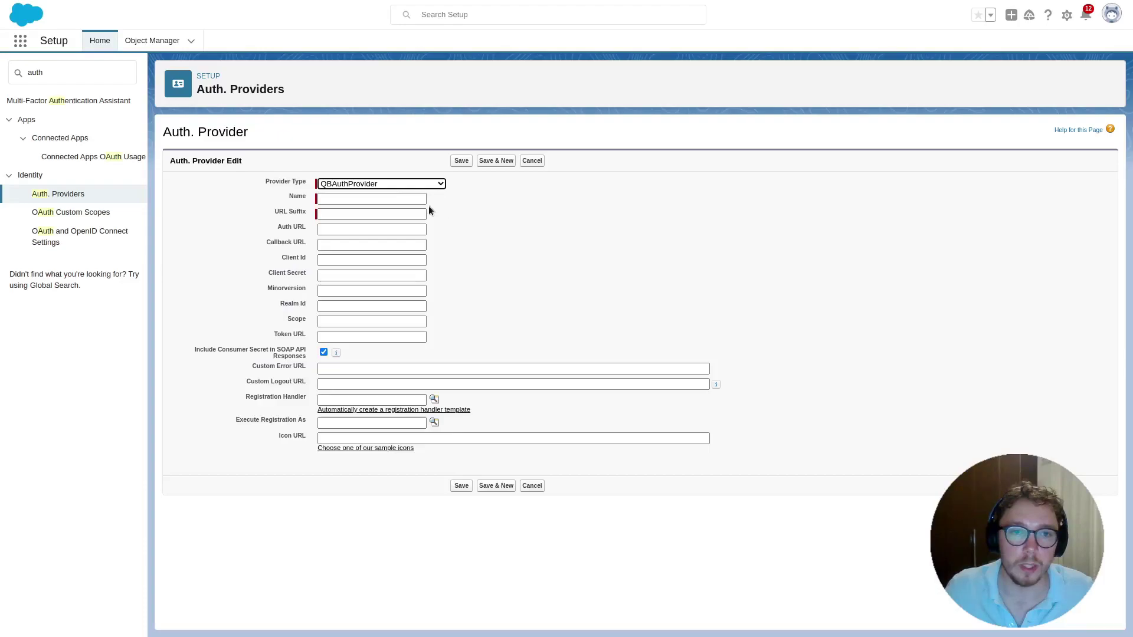
pyautogui.click(410, 200)
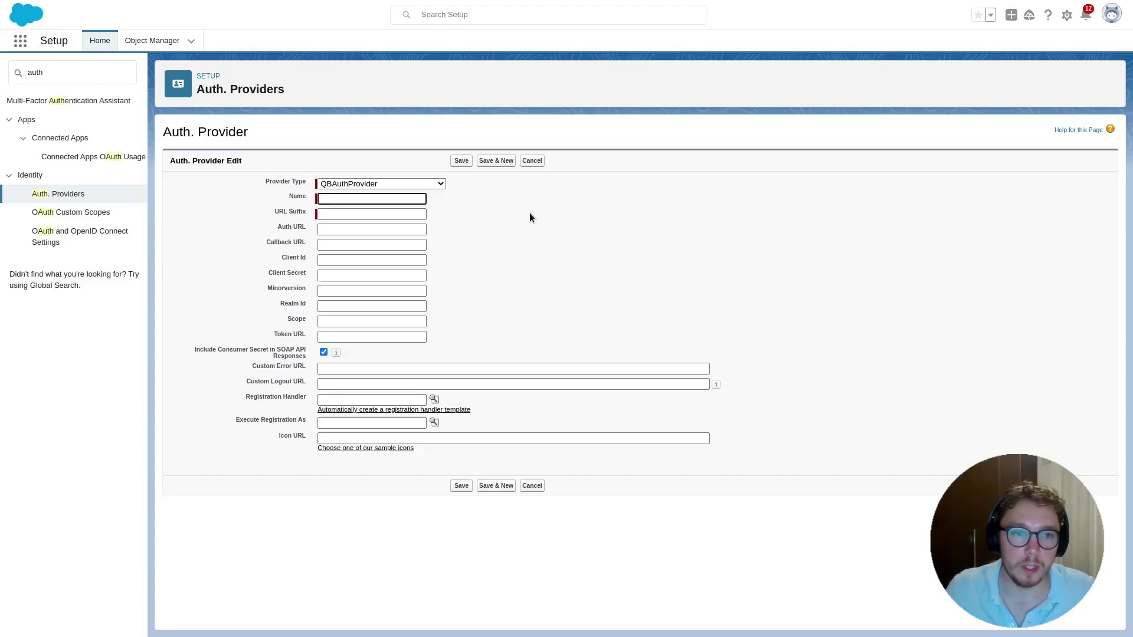
pyautogui.write('QB Auth Provider')
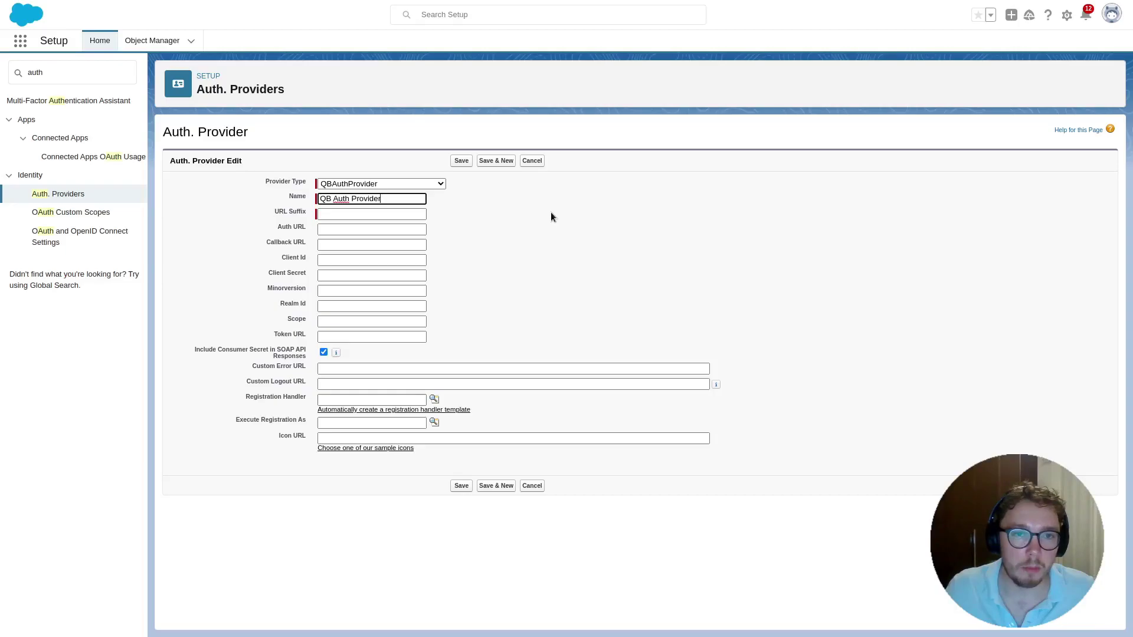
pyautogui.press('Tab')
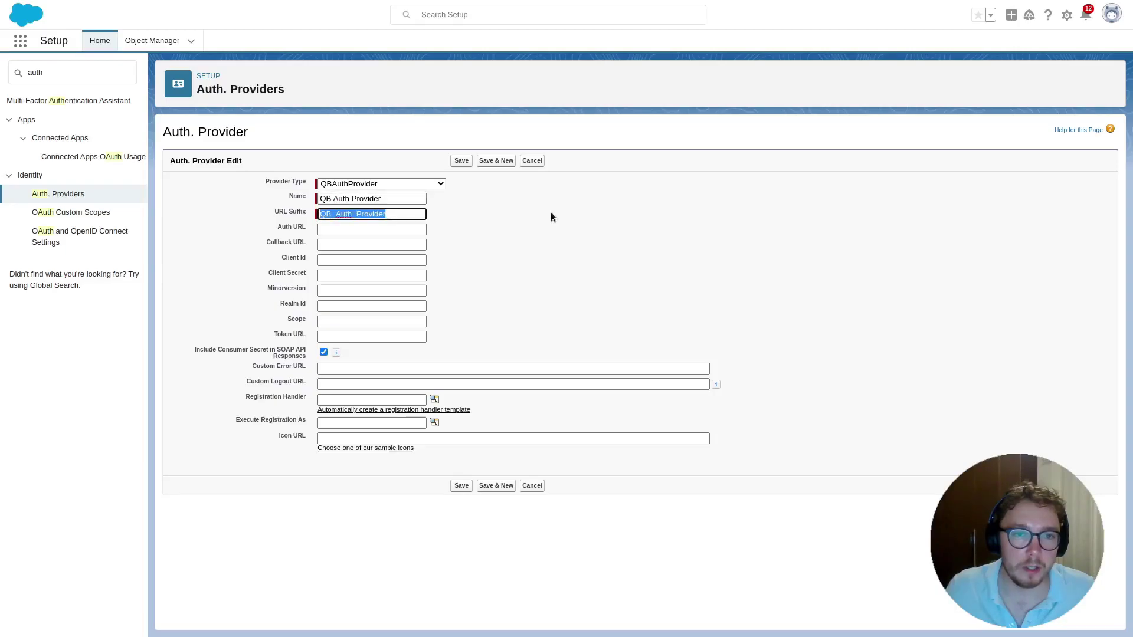
pyautogui.click(467, 239)
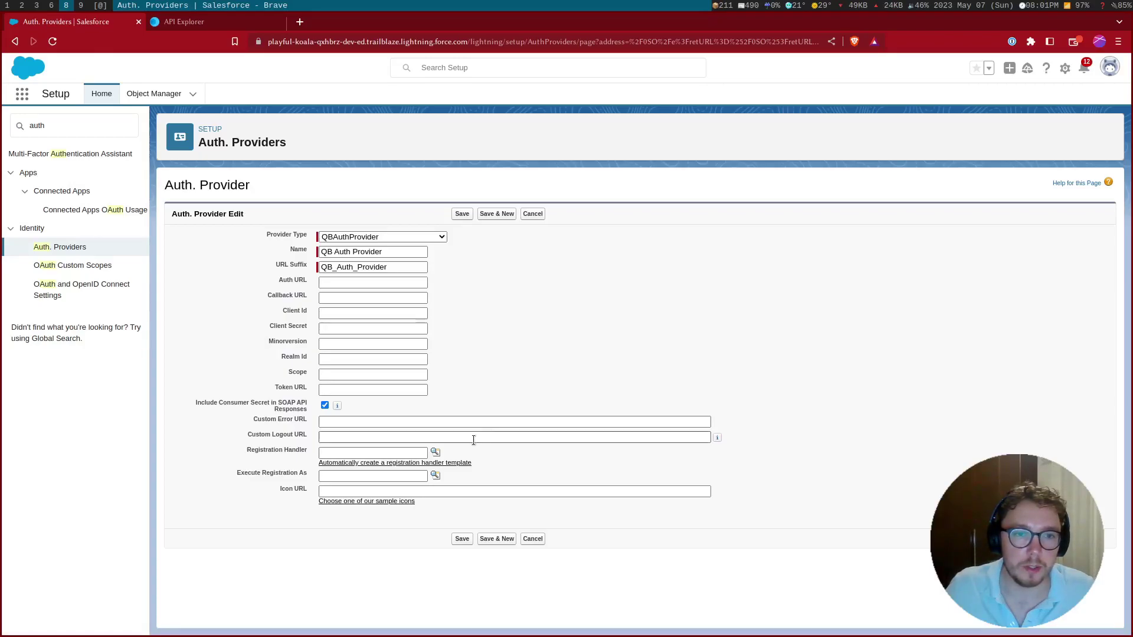
# Step: Look up the recently viewed user for Execute Registration As and save the new auth provider
pyautogui.click(436, 476)
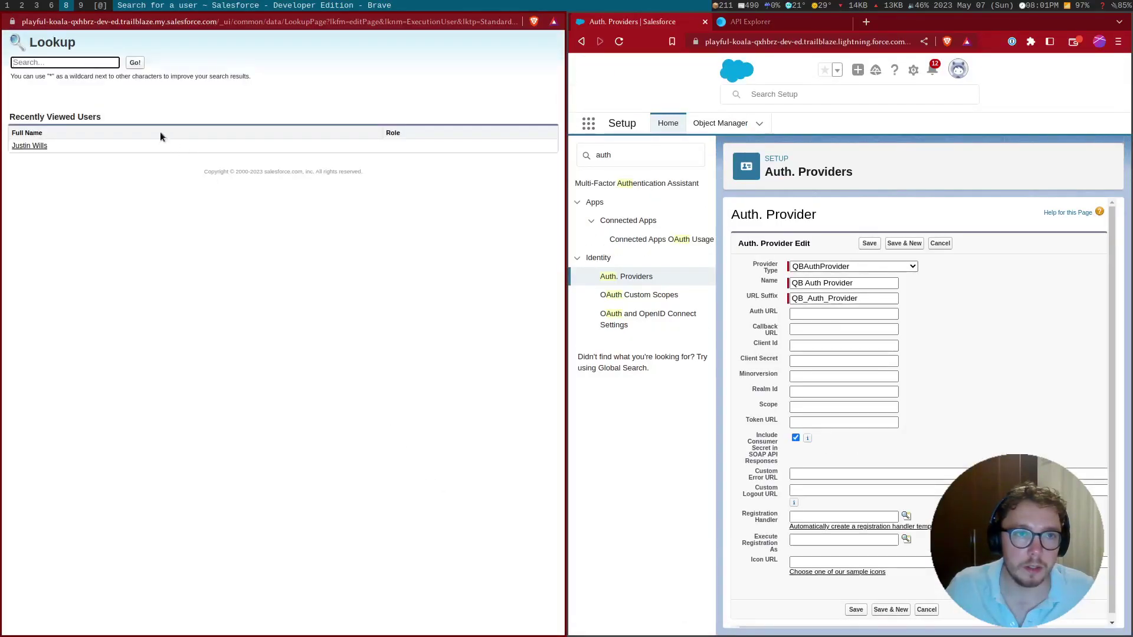
pyautogui.click(32, 146)
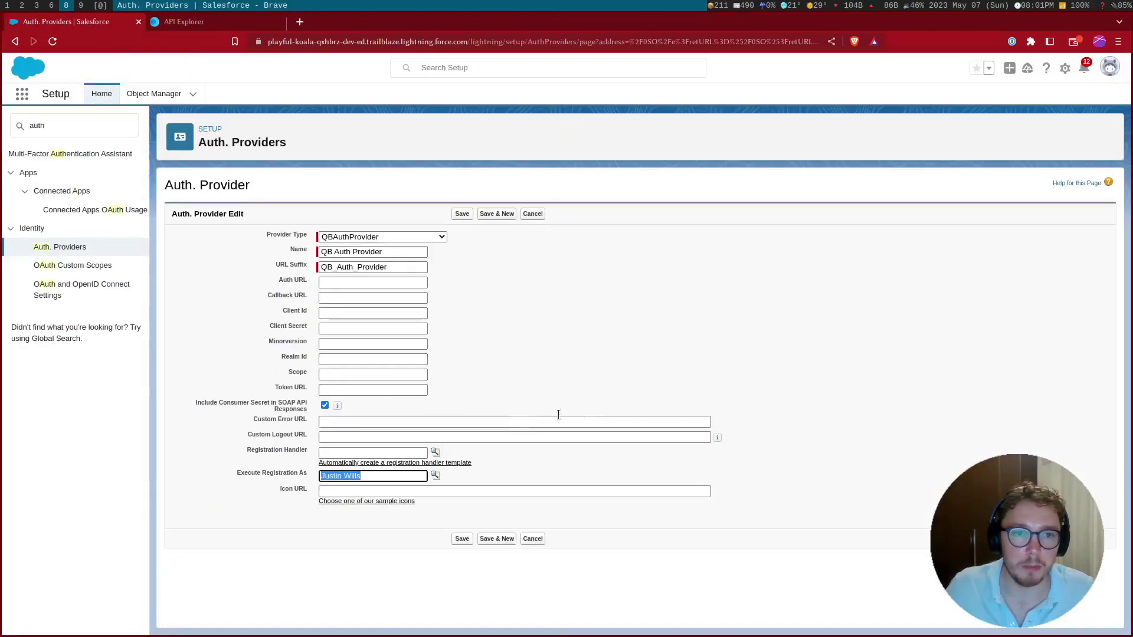
pyautogui.click(458, 542)
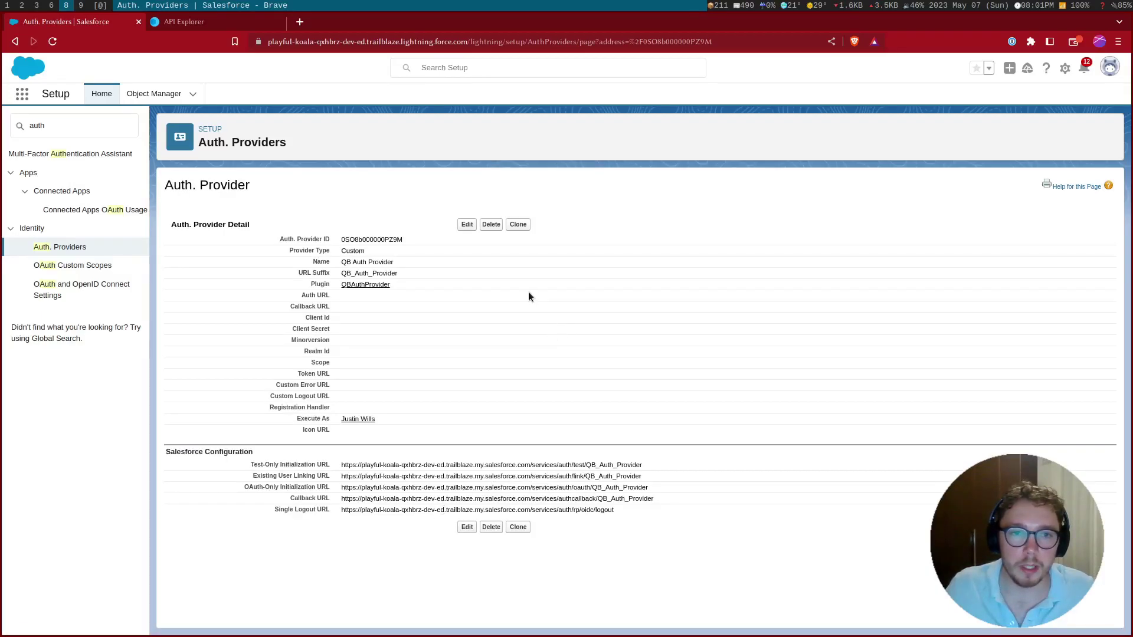
pyautogui.click(472, 225)
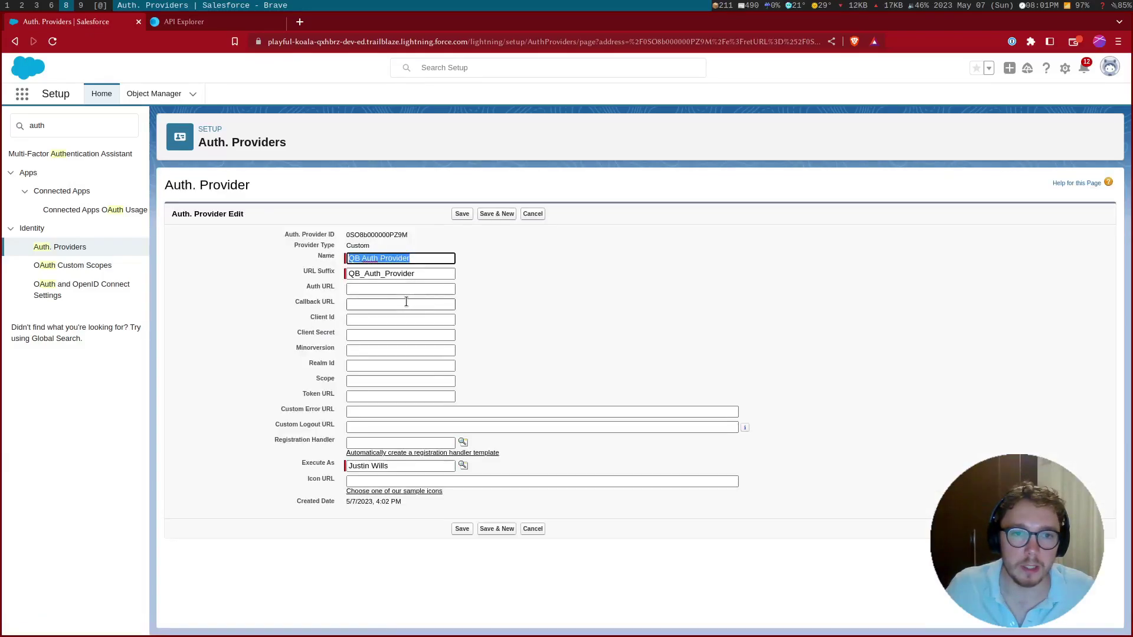
pyautogui.click(398, 291)
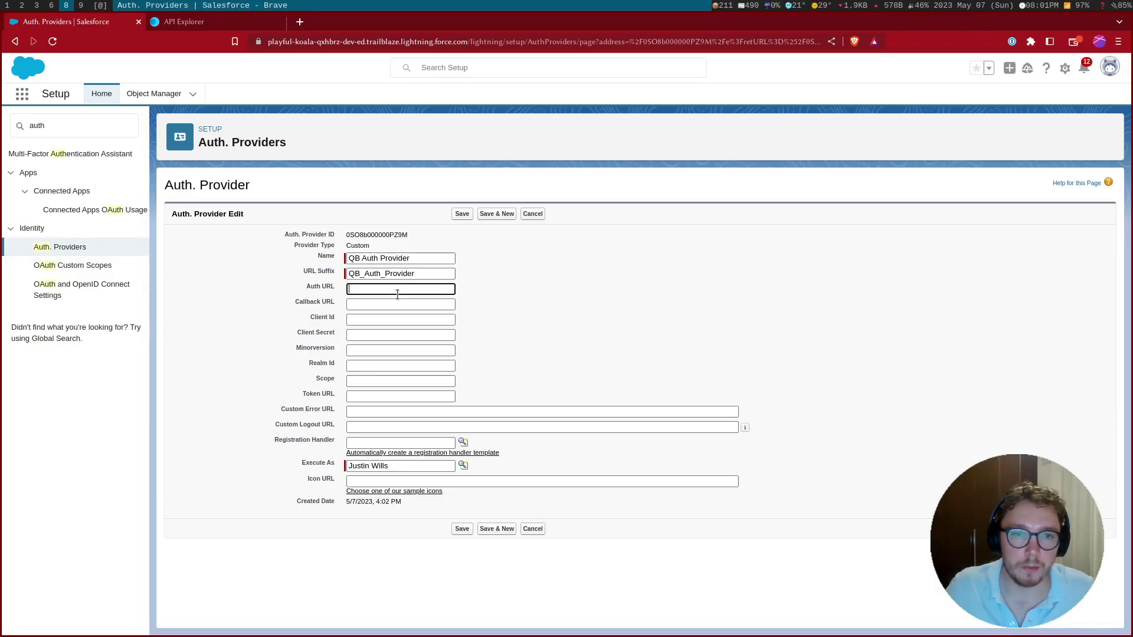
pyautogui.write('https://appcenter.intuit.com/connect/oauth2')
pyautogui.press('Tab')
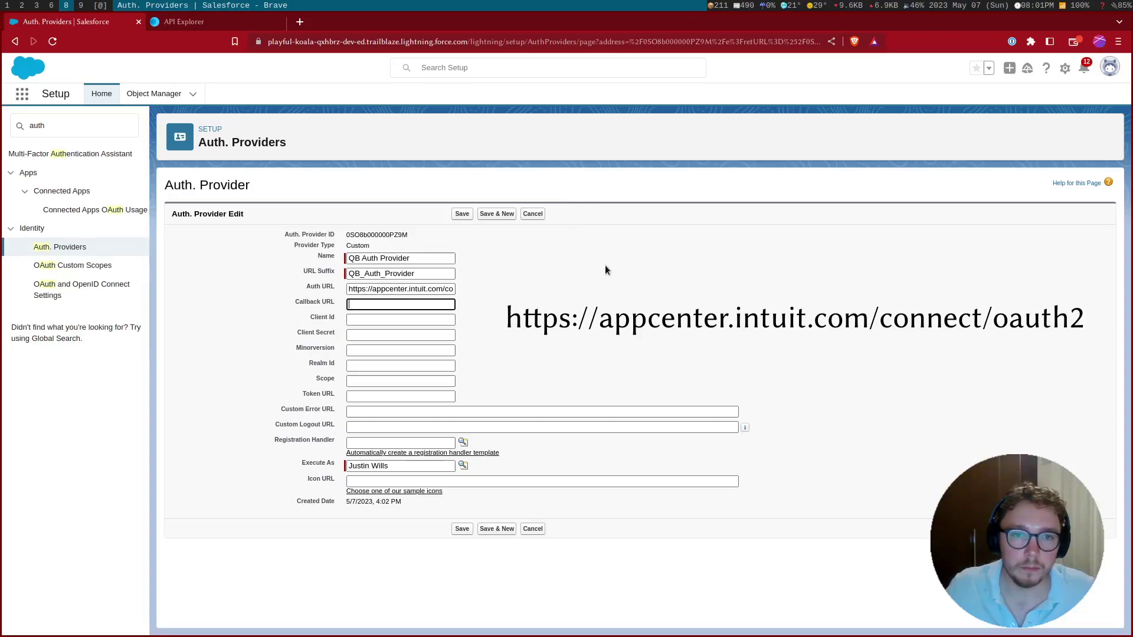
# Step: Copy the QIME app's development client ID from the Intuit Developer site into the auth provider's Client Id field
pyautogui.click(411, 320)
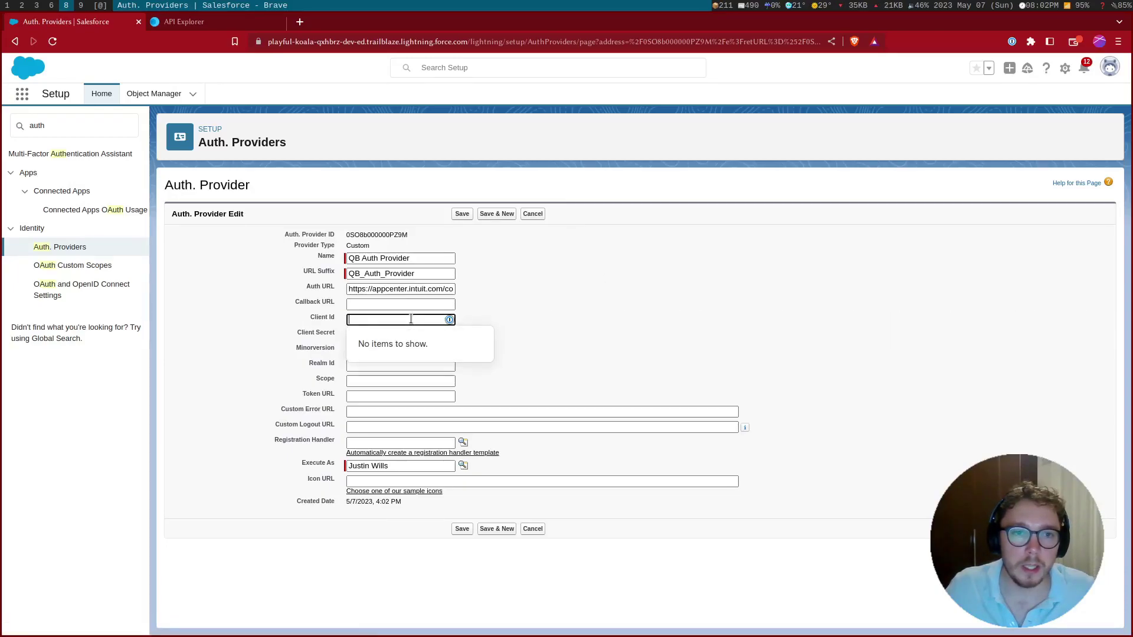
pyautogui.click(199, 20)
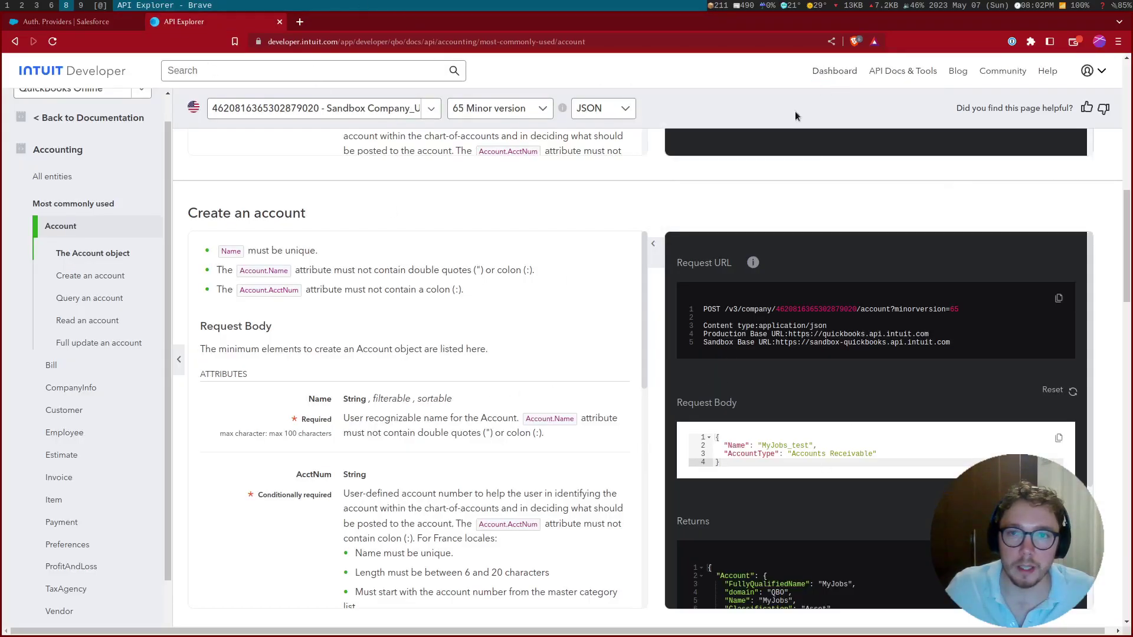
pyautogui.click(819, 82)
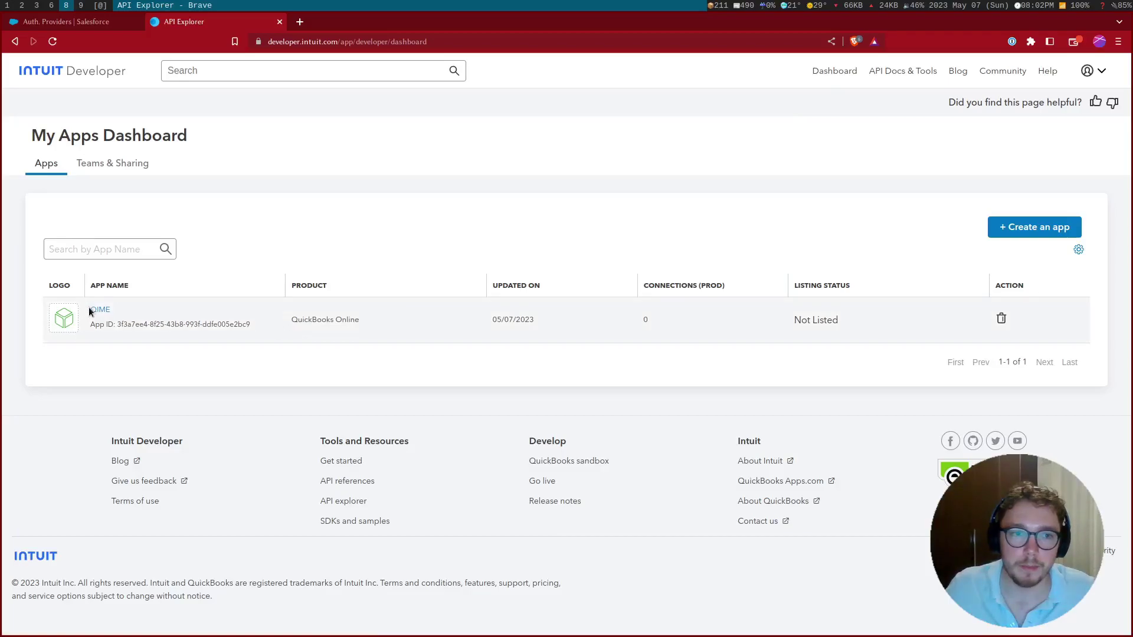
pyautogui.click(95, 310)
pyautogui.click(76, 223)
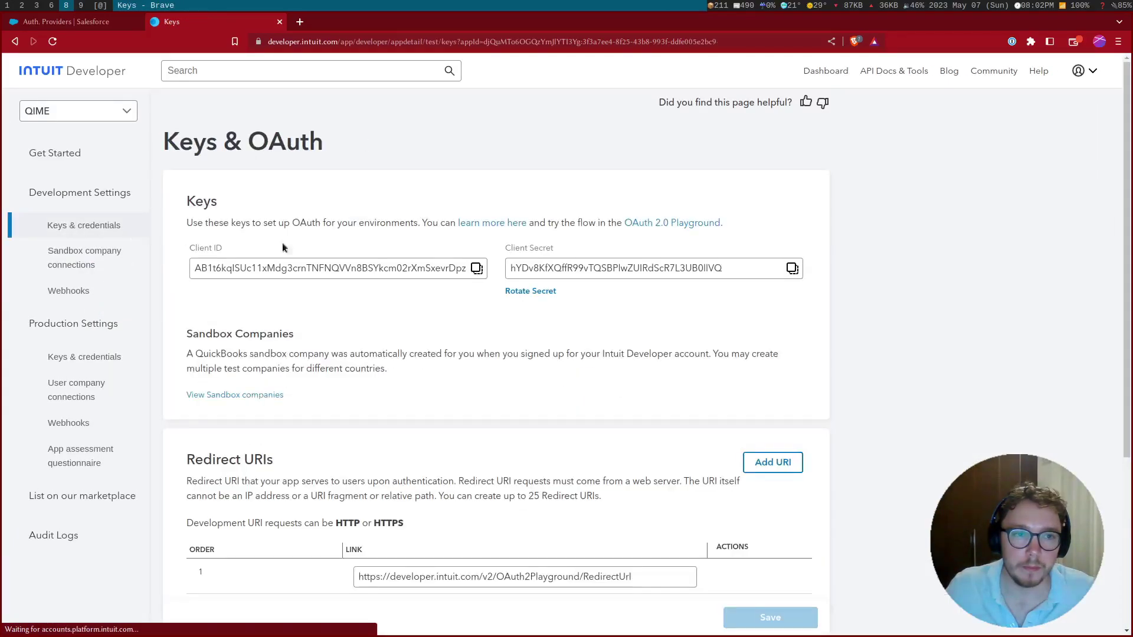
pyautogui.click(477, 268)
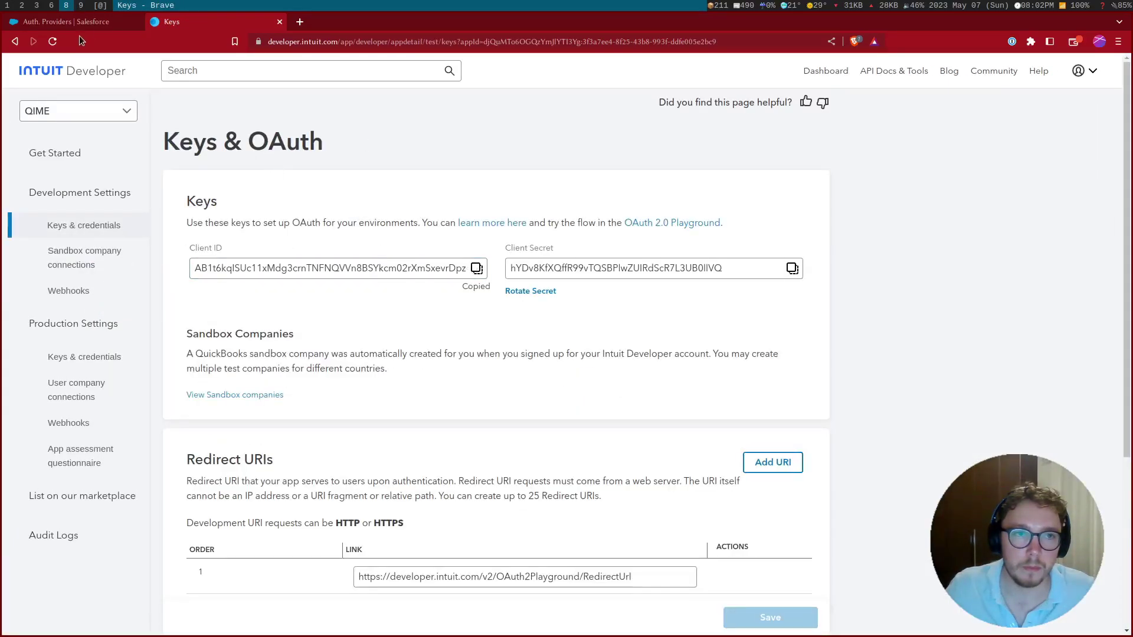
pyautogui.click(90, 27)
pyautogui.hotkey('ctrl', 'v')
pyautogui.click(527, 335)
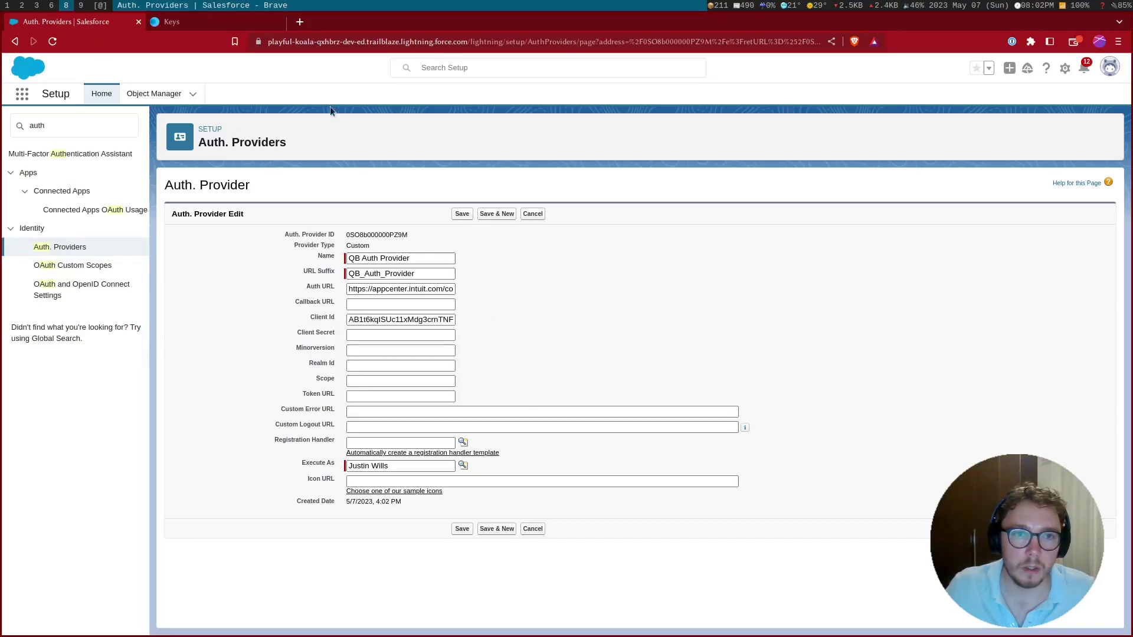
# Step: Copy the QIME app's development client secret from the Intuit keys page into the auth provider's Client Secret field
pyautogui.click(244, 20)
pyautogui.click(792, 268)
pyautogui.click(81, 23)
pyautogui.click(380, 335)
pyautogui.hotkey('ctrl', 'v')
# Step: Set the auth provider's Minorversion to 65
pyautogui.click(382, 352)
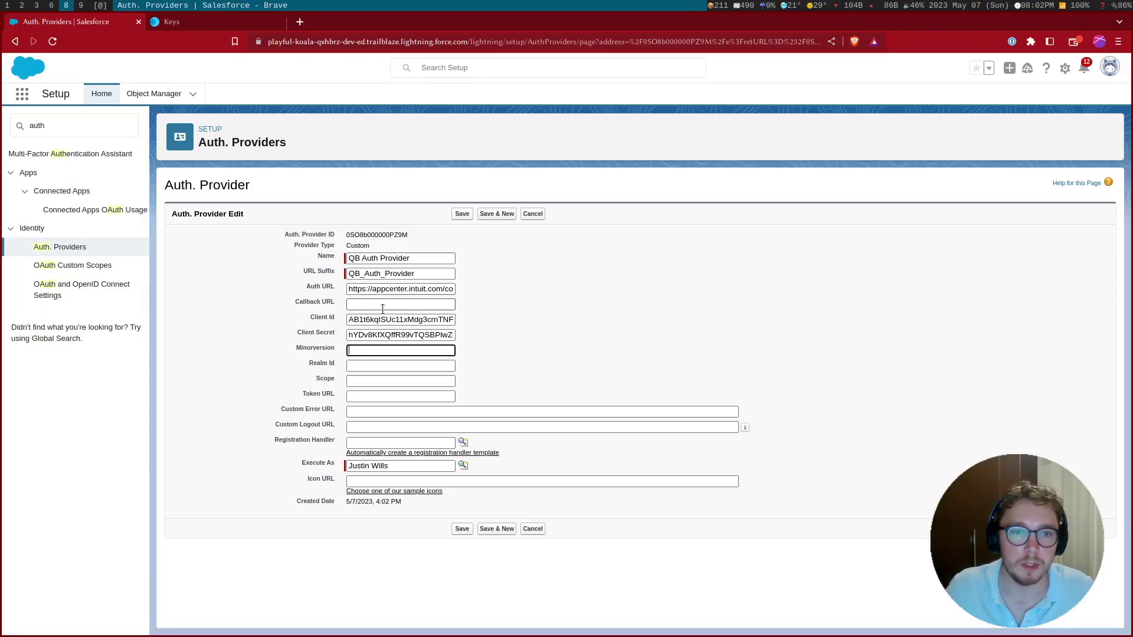
pyautogui.write('65')
pyautogui.click(521, 343)
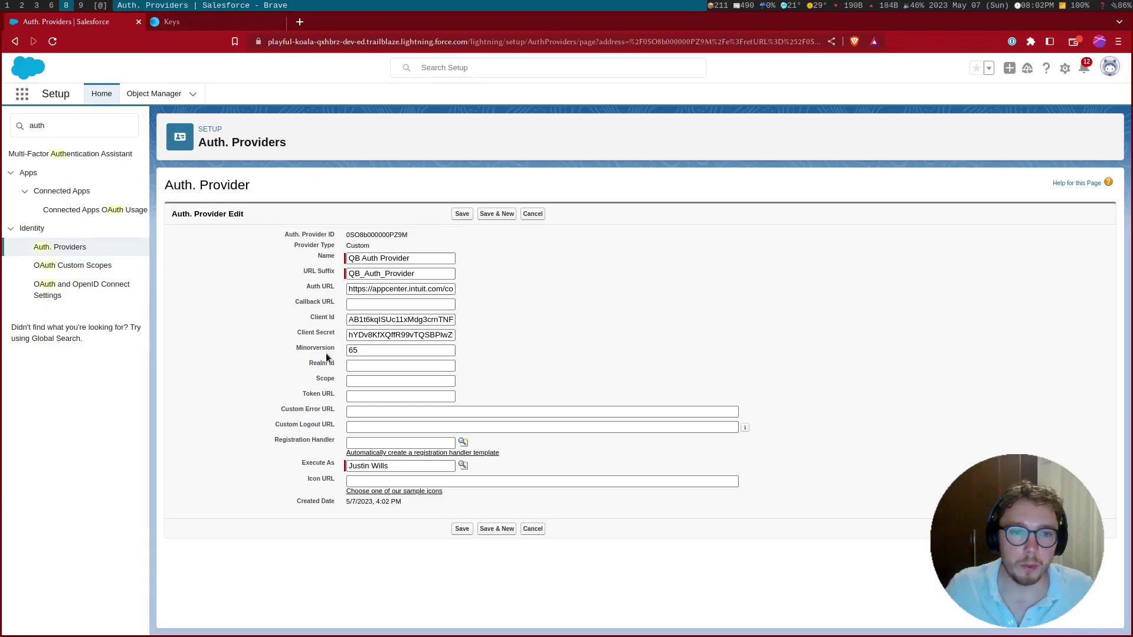
# Step: Get the sandbox company ID from the Create an account request in Intuit's API Explorer and paste it as the auth provider's Realm Id
pyautogui.click(229, 20)
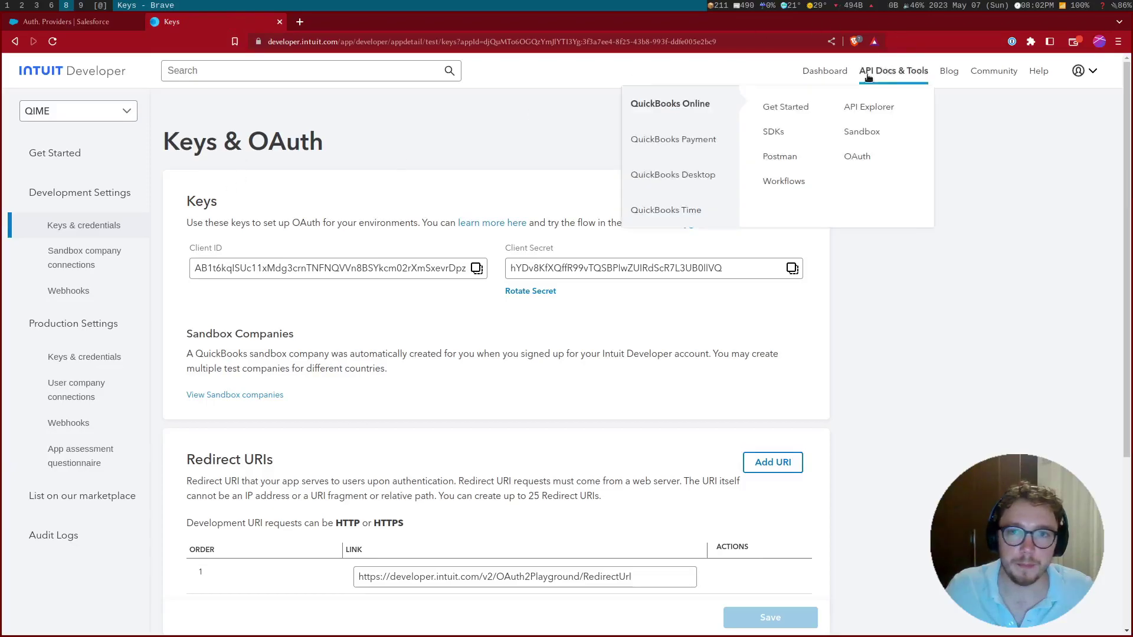
pyautogui.click(826, 72)
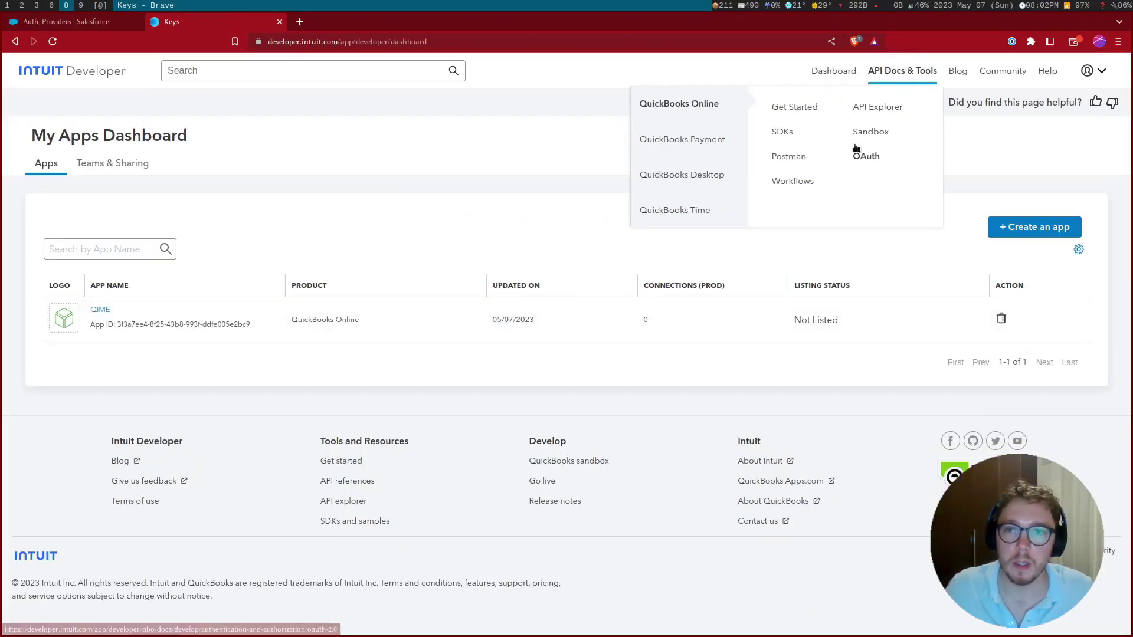
pyautogui.moveTo(903, 71)
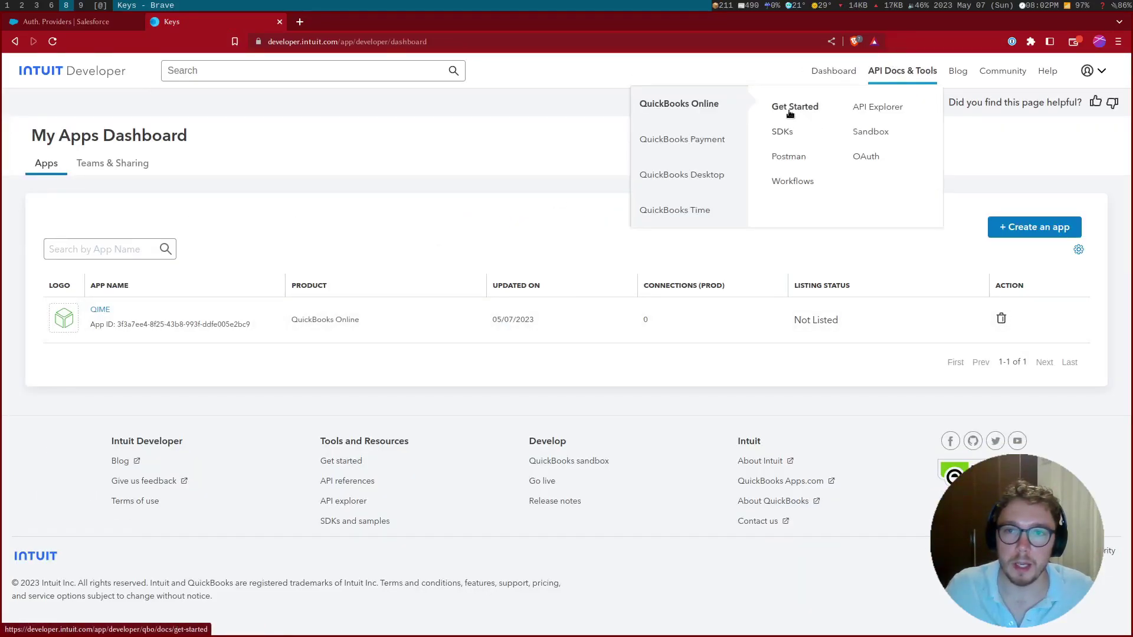
pyautogui.click(865, 115)
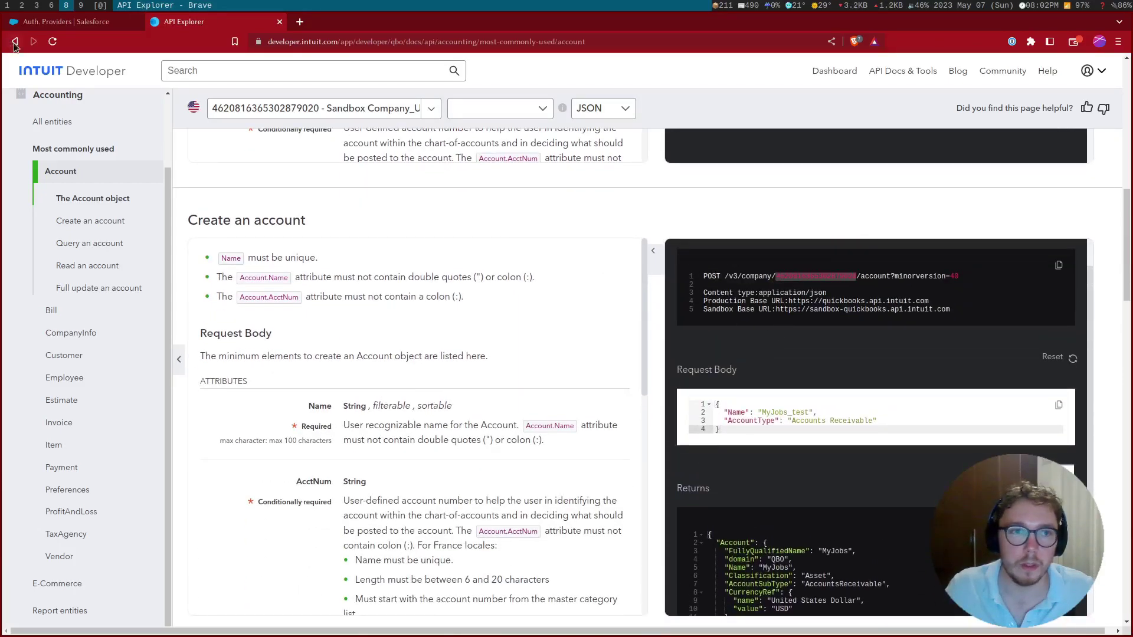
pyautogui.click(85, 22)
pyautogui.click(366, 366)
pyautogui.hotkey('ctrl', 'v')
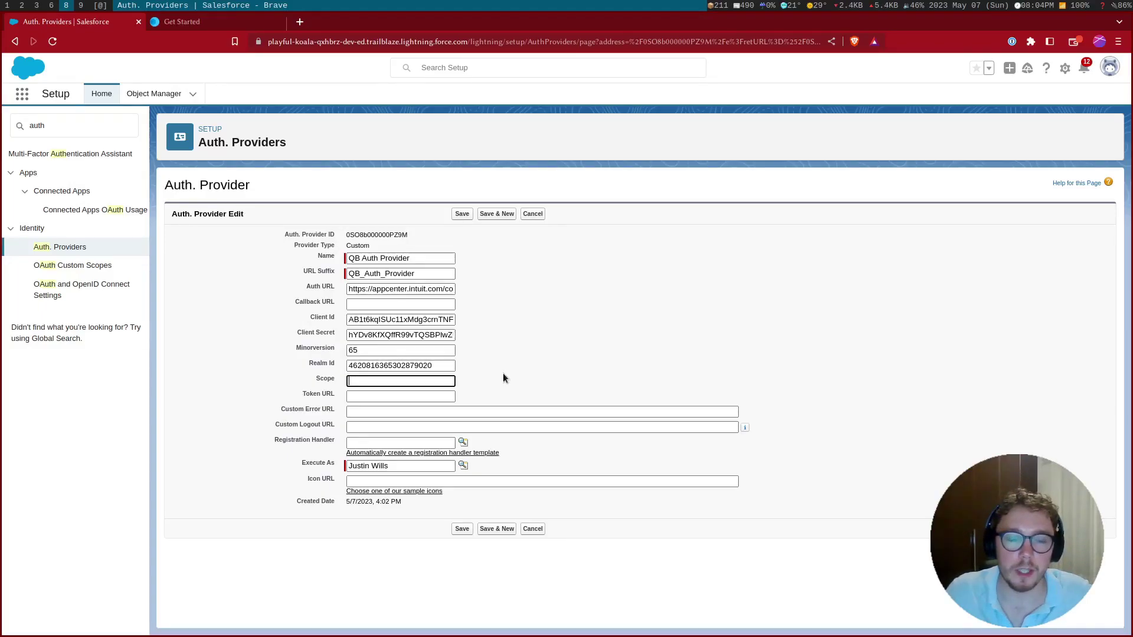
pyautogui.hotkey('ctrl', 'v')
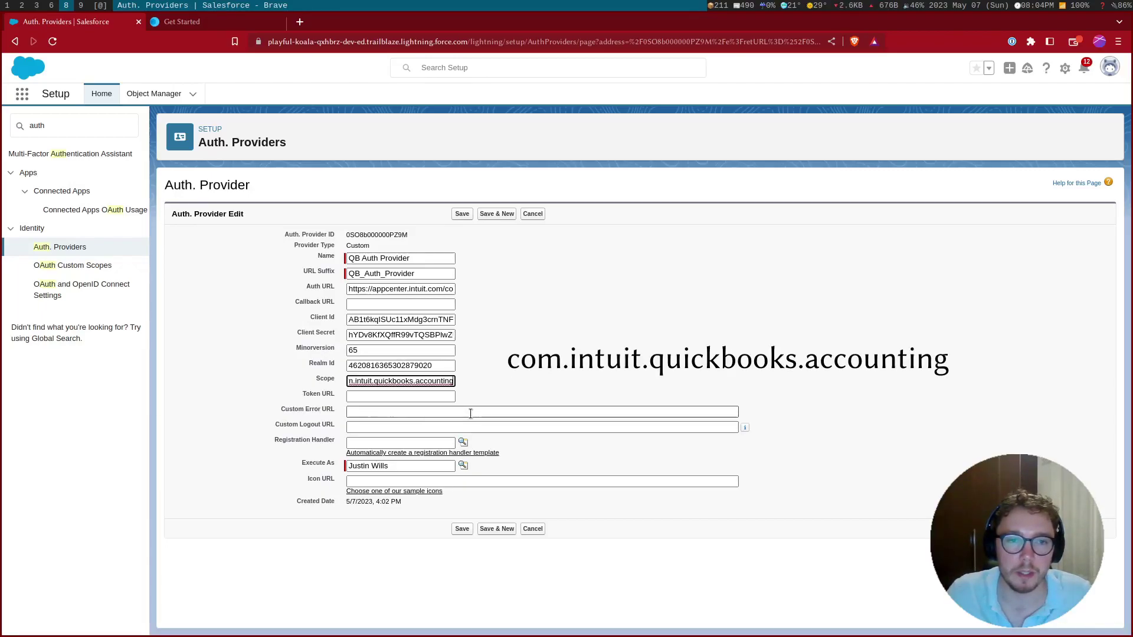
pyautogui.click(399, 395)
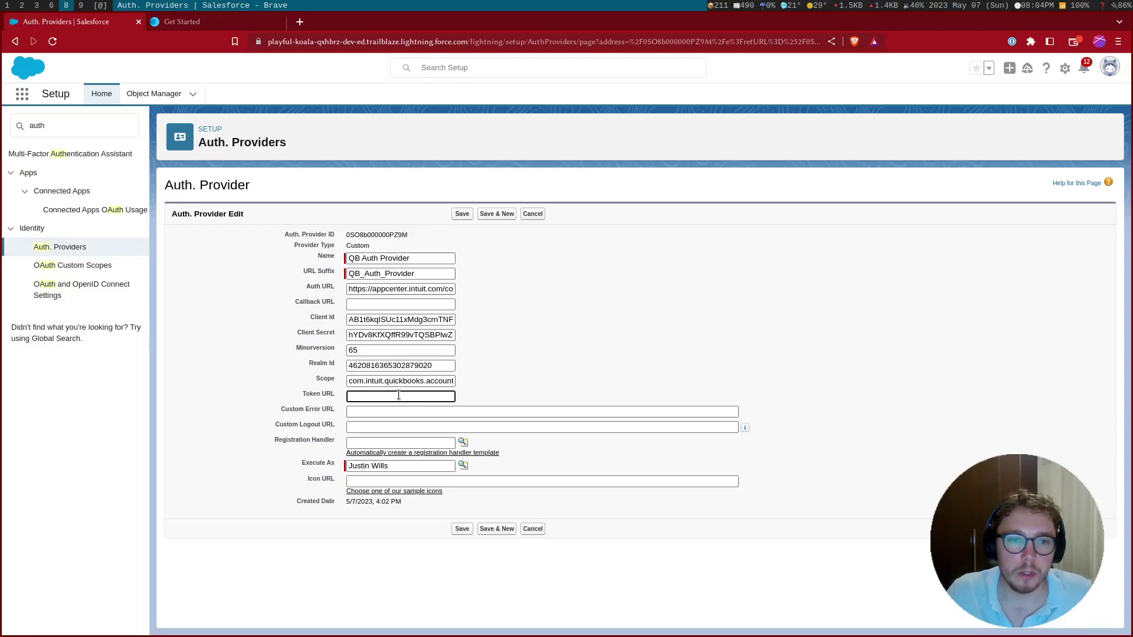
pyautogui.hotkey('ctrl', 'v')
pyautogui.click(528, 363)
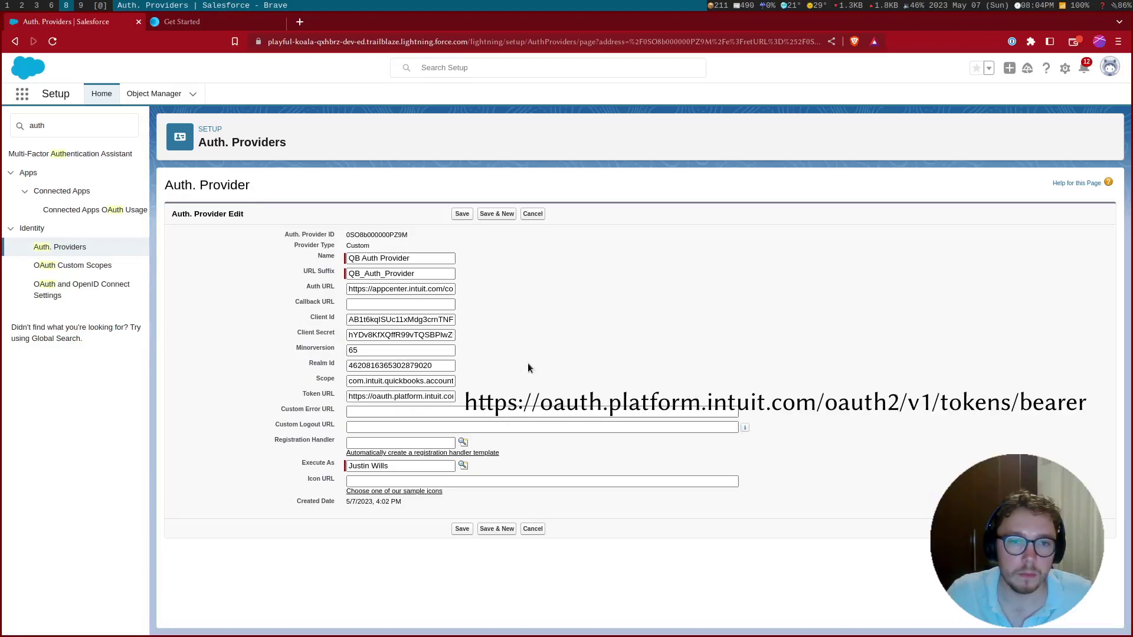
pyautogui.click(462, 214)
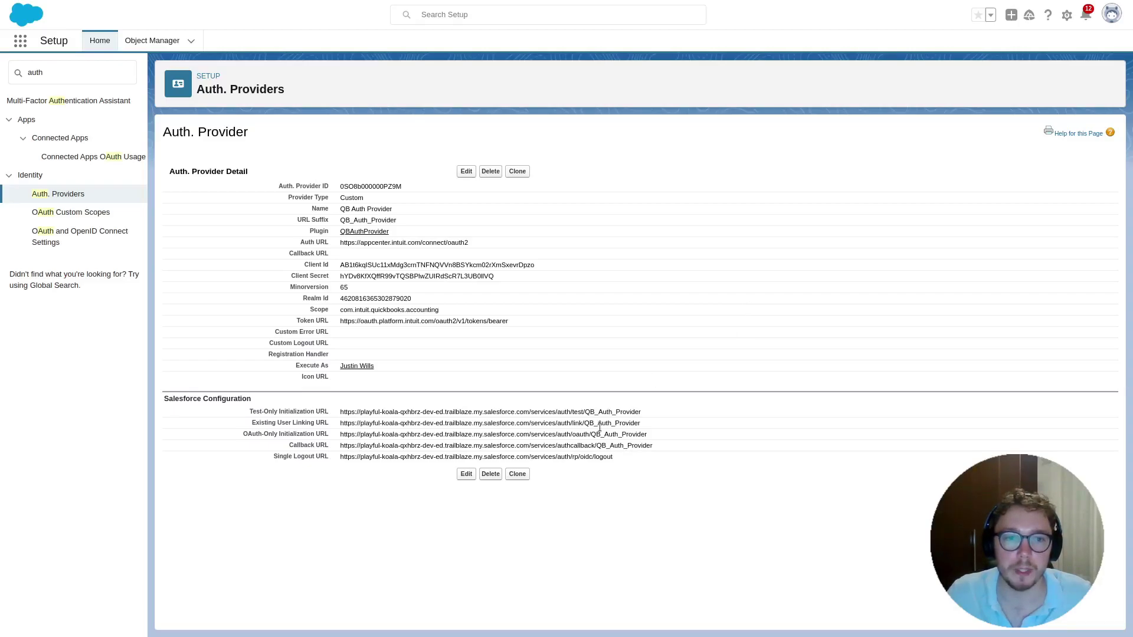
# Step: Copy the generated Callback URL from the Salesforce Configuration section into the auth provider's own Callback URL field
pyautogui.tripleClick(571, 447)
pyautogui.doubleClick(652, 445)
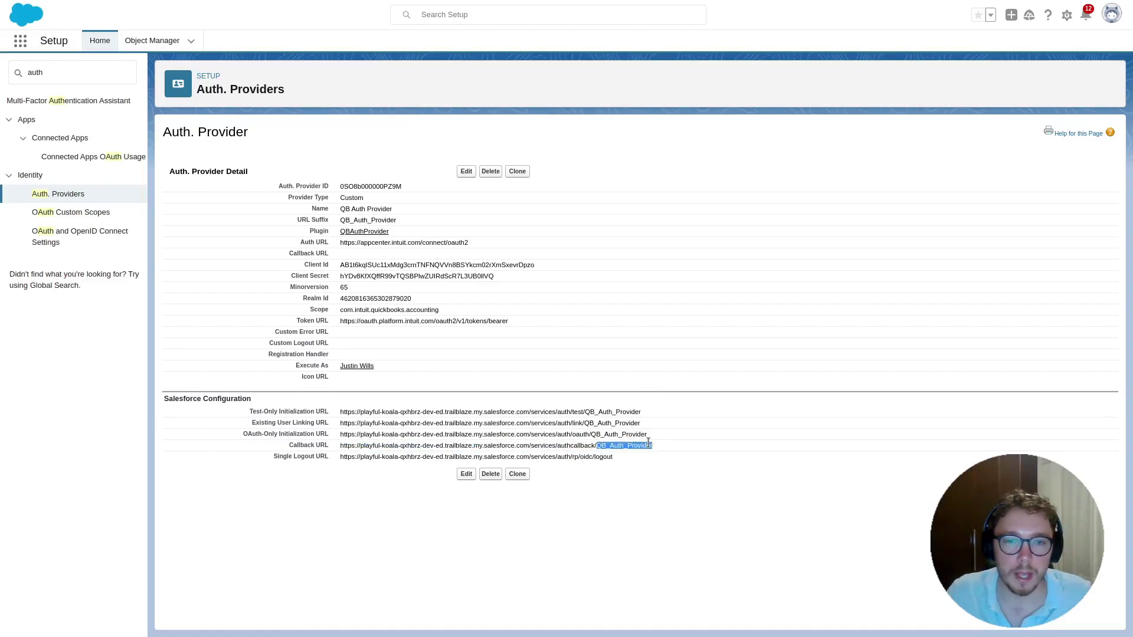
pyautogui.doubleClick(620, 445)
pyautogui.doubleClick(620, 445)
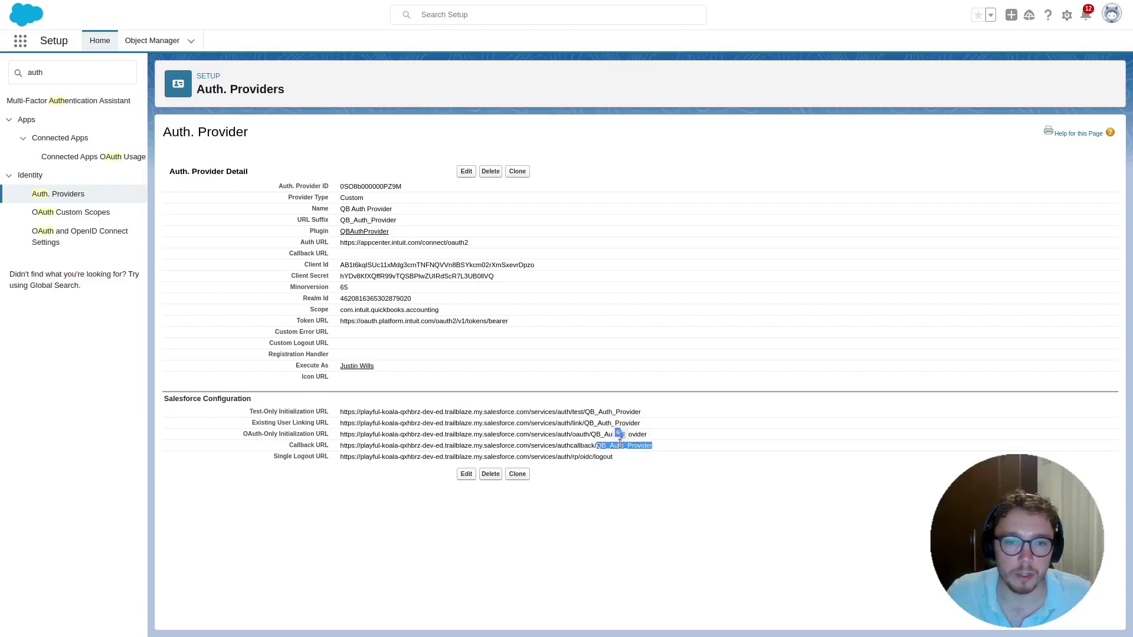
pyautogui.tripleClick(351, 445)
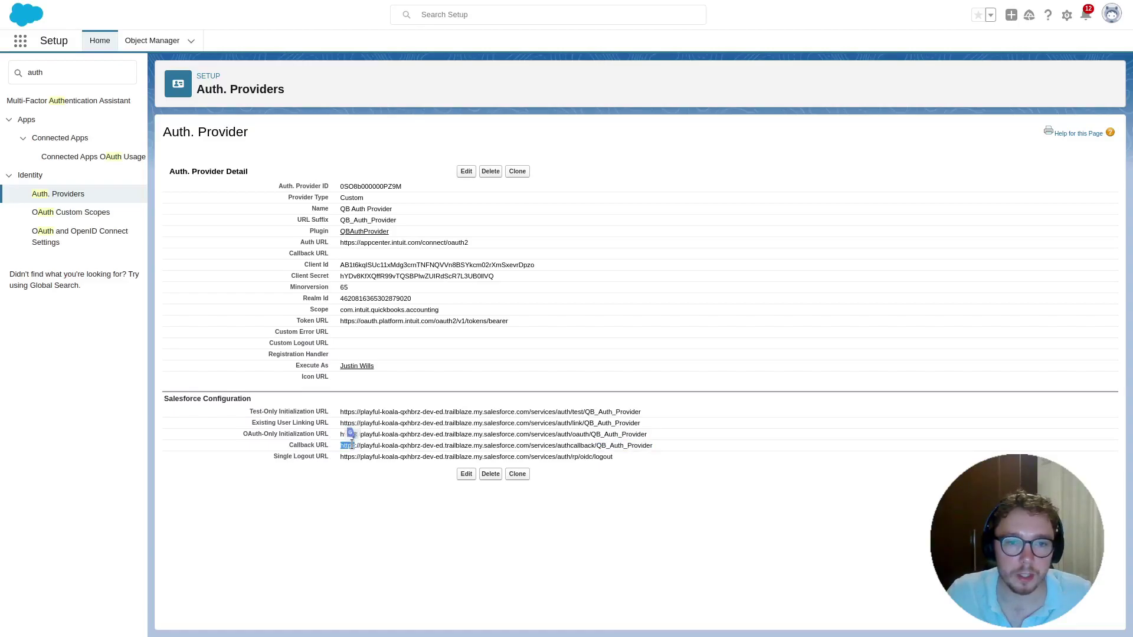
pyautogui.click(466, 171)
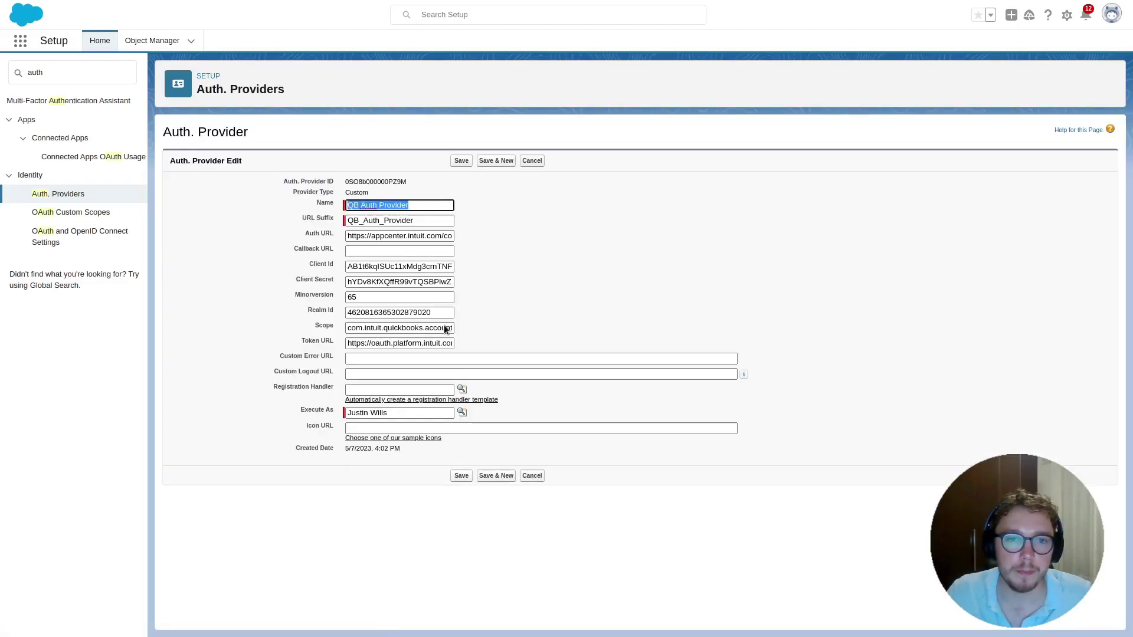
pyautogui.click(382, 249)
pyautogui.hotkey('ctrl', 'v')
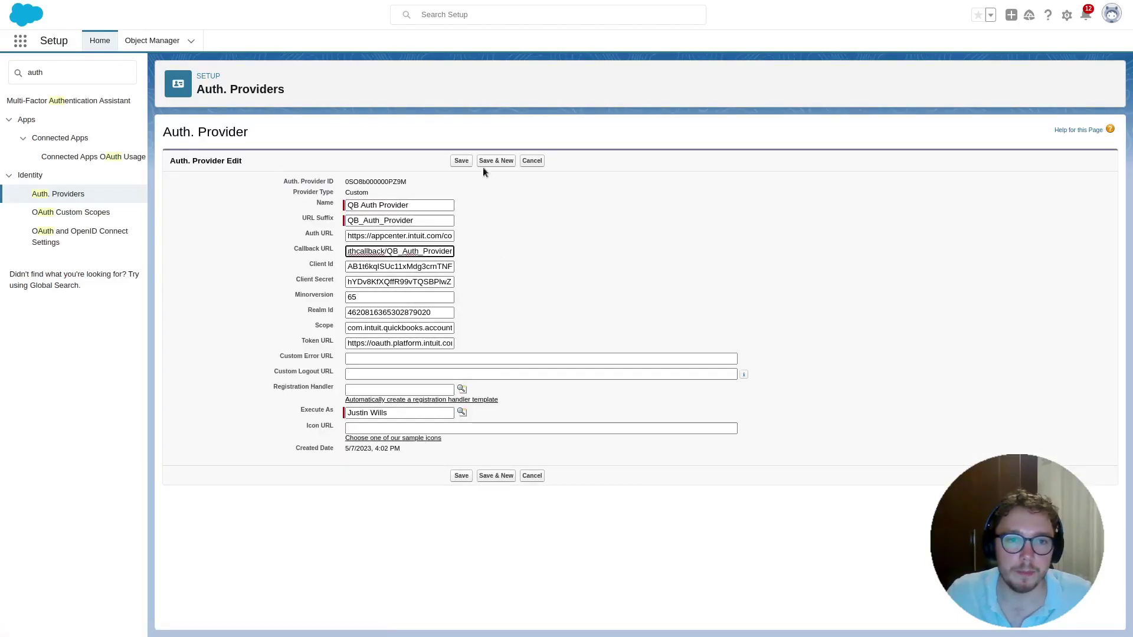
# Step: Save the auth provider, add its Callback URL as a second redirect URI in the Intuit app's development Keys & credentials, and save
pyautogui.click(457, 159)
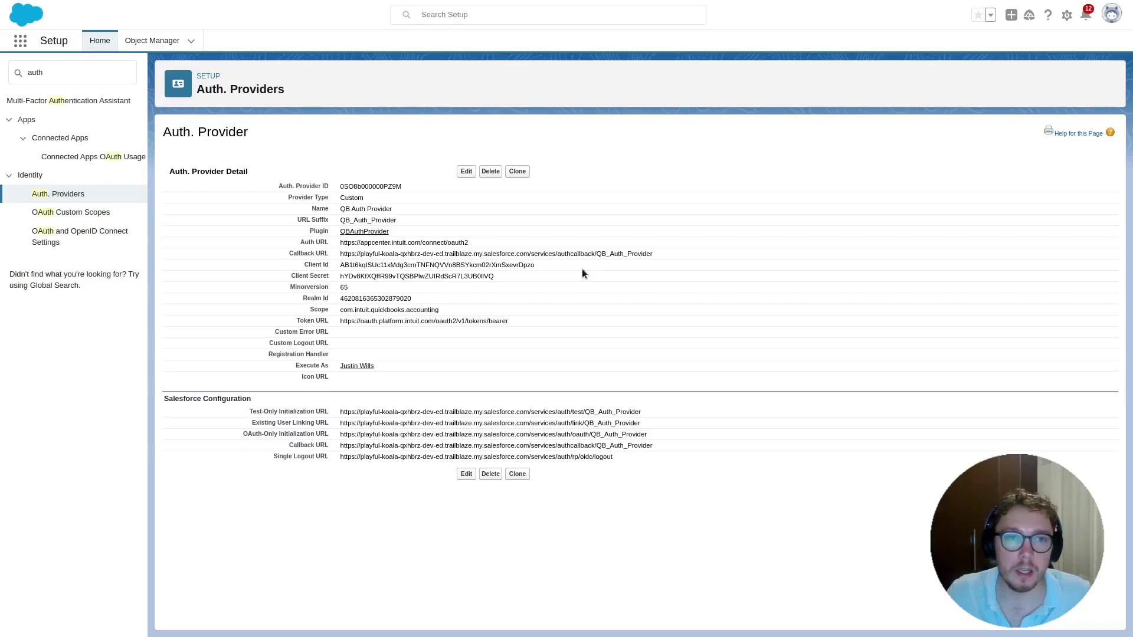
pyautogui.hotkey('ctrl', 'Tab')
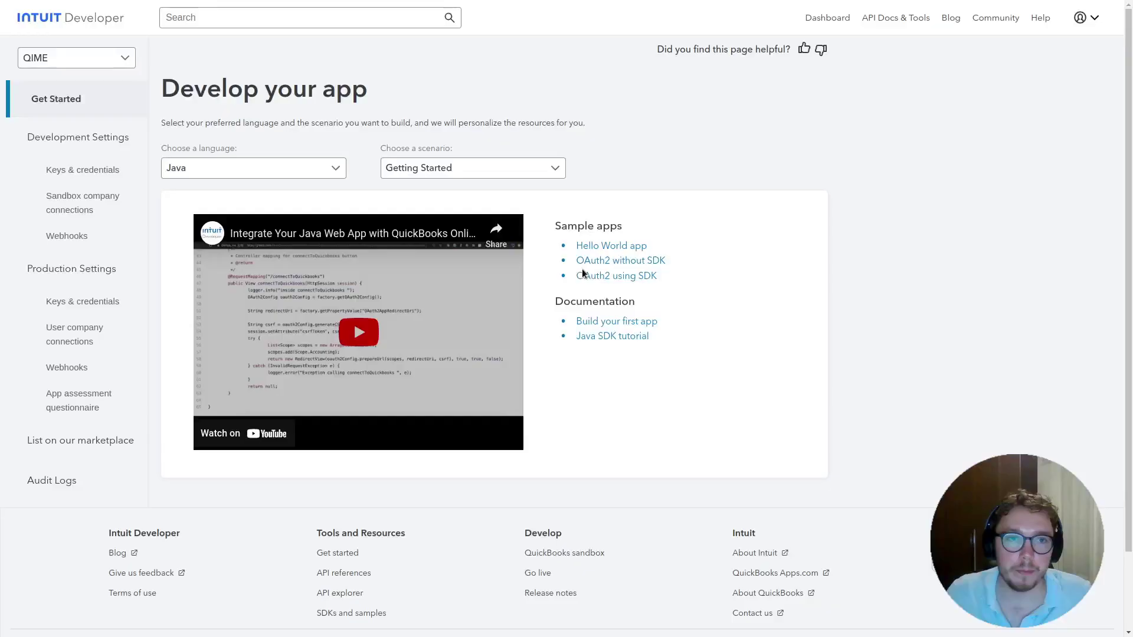
pyautogui.click(107, 170)
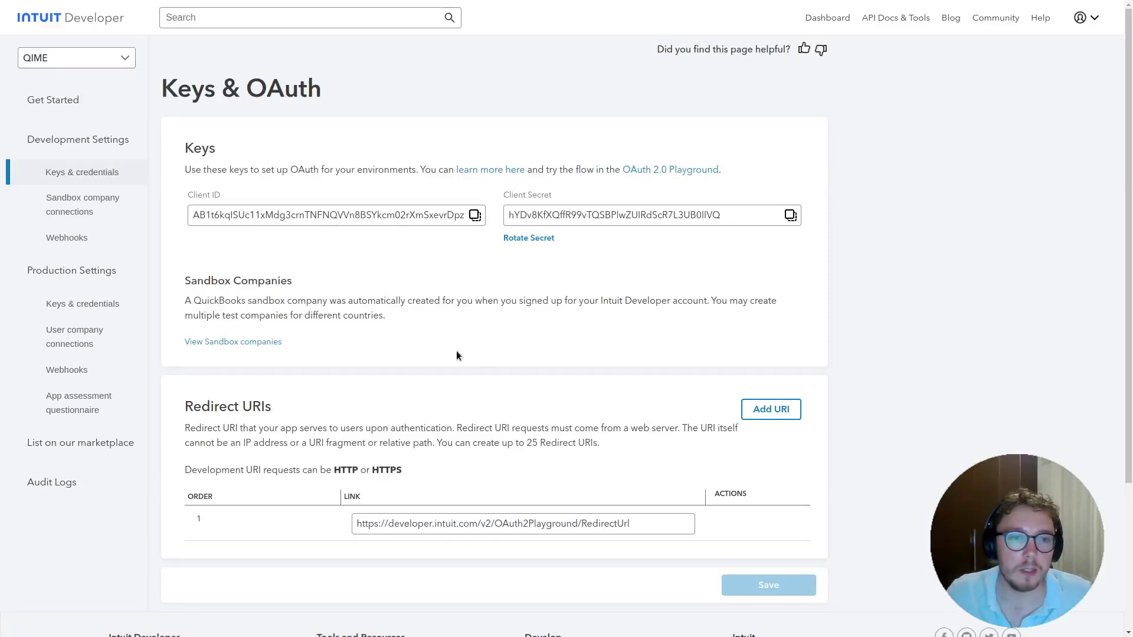
pyautogui.click(767, 409)
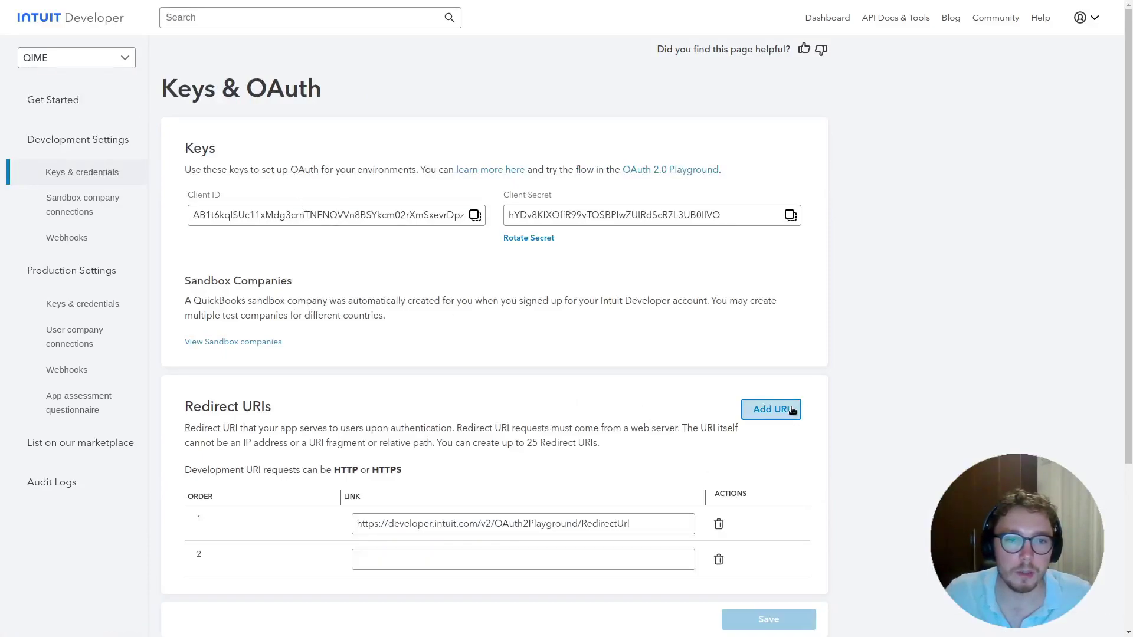
pyautogui.scroll(-1, 391, 511)
pyautogui.click(391, 488)
pyautogui.hotkey('ctrl', 'v')
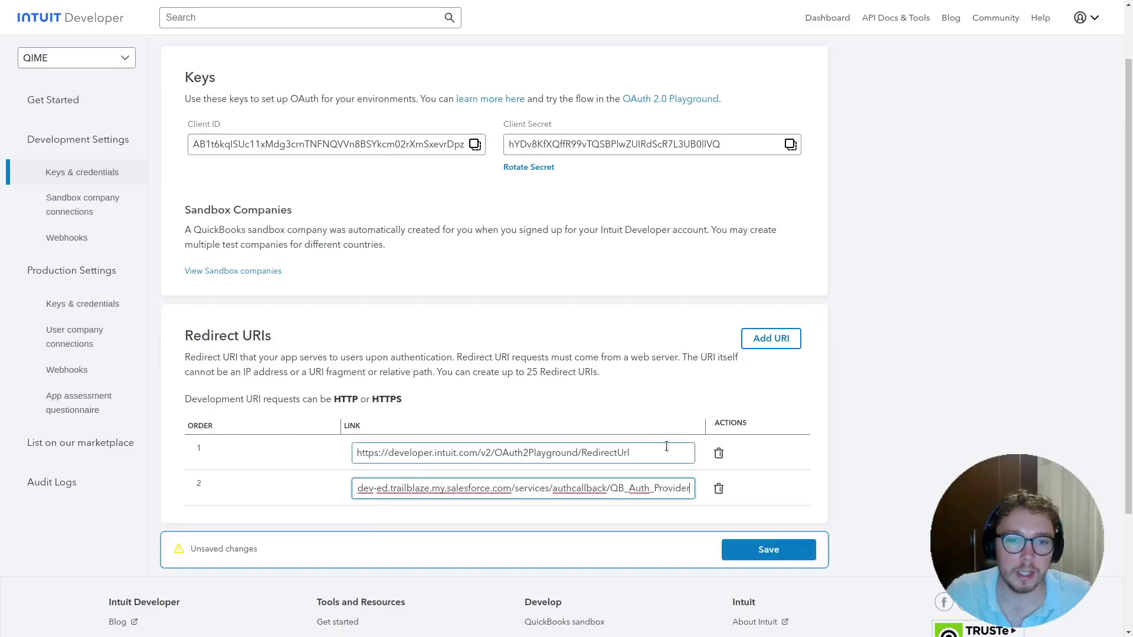
pyautogui.click(767, 557)
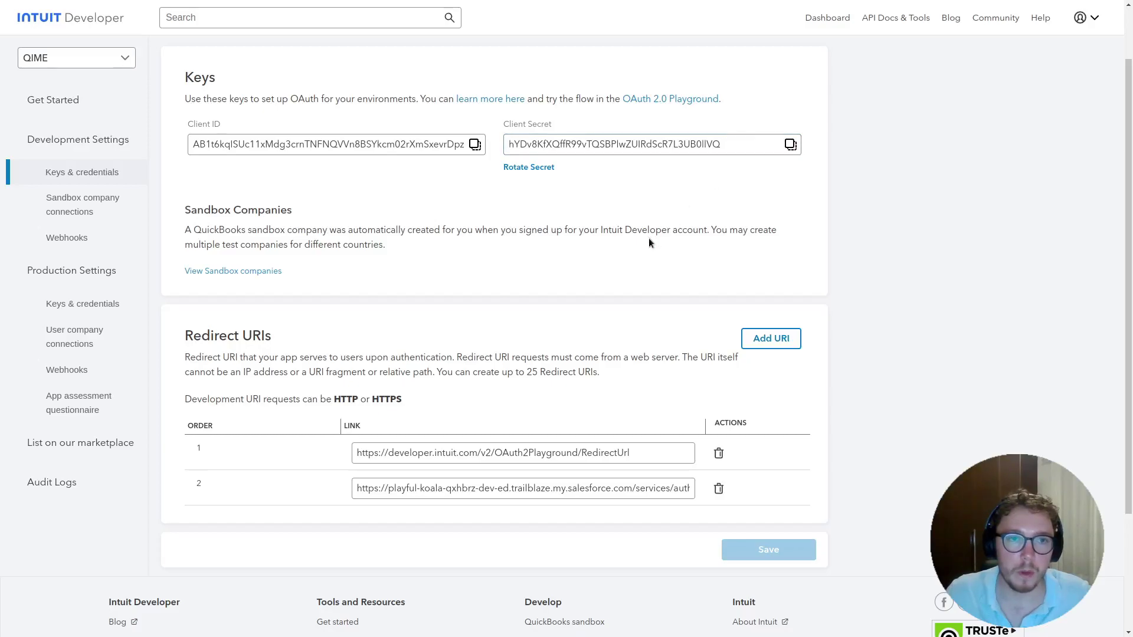
# Step: Open the auth provider's Test-Only Initialization URL and authorize QIME to connect to Sandbox Company_US_1
pyautogui.hotkey('alt', 'Tab')
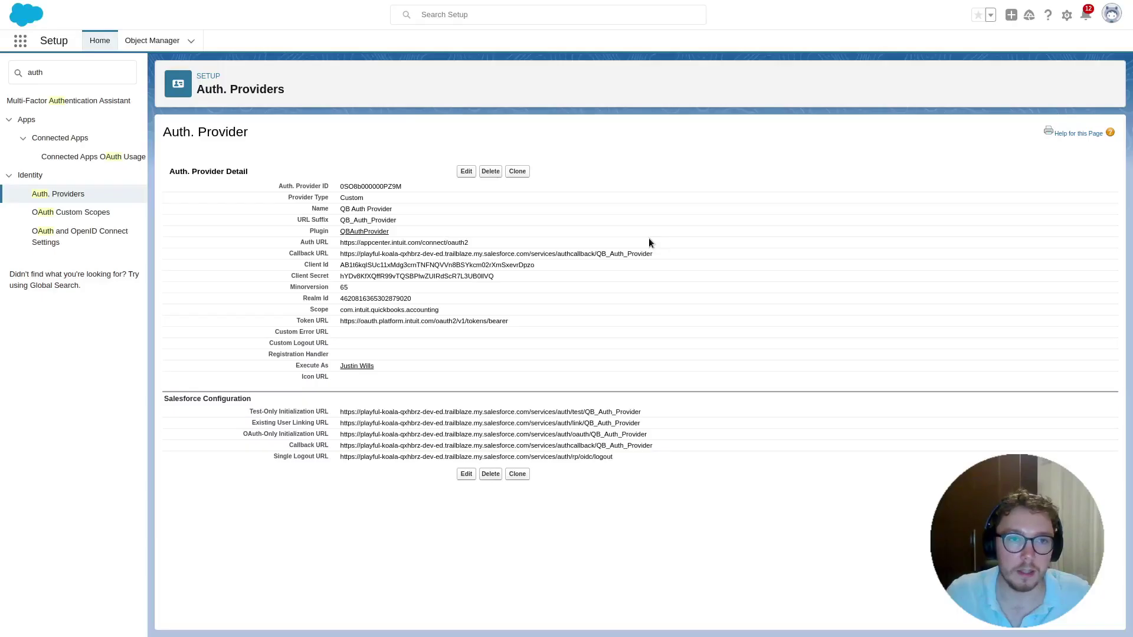
pyautogui.doubleClick(406, 408)
pyautogui.tripleClick(406, 409)
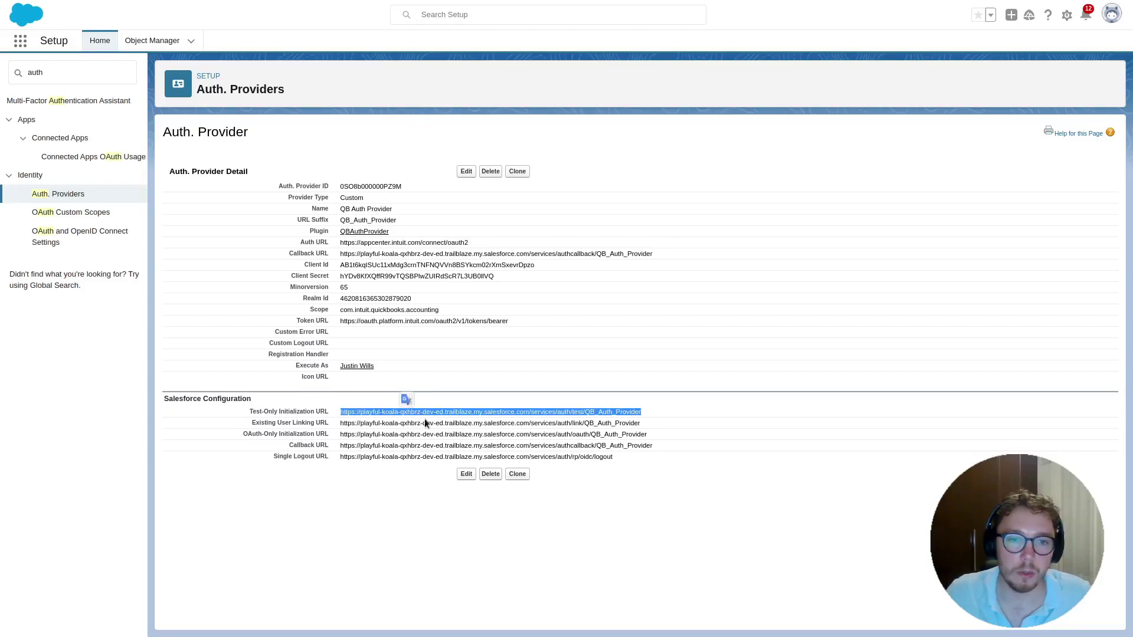
pyautogui.rightClick(436, 412)
pyautogui.click(505, 451)
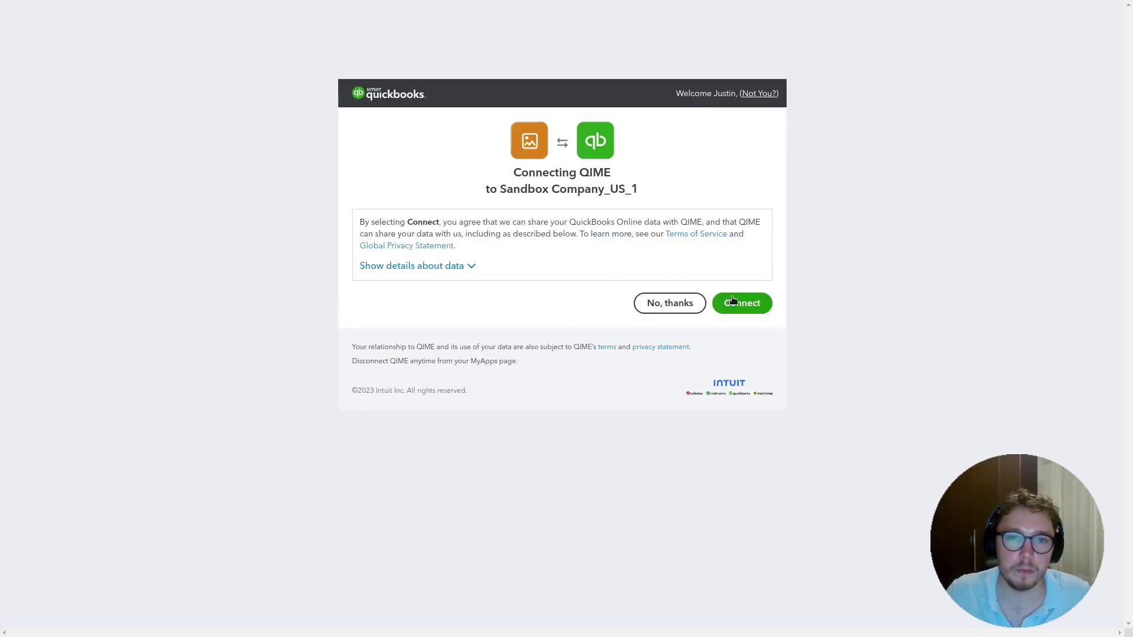
pyautogui.click(732, 301)
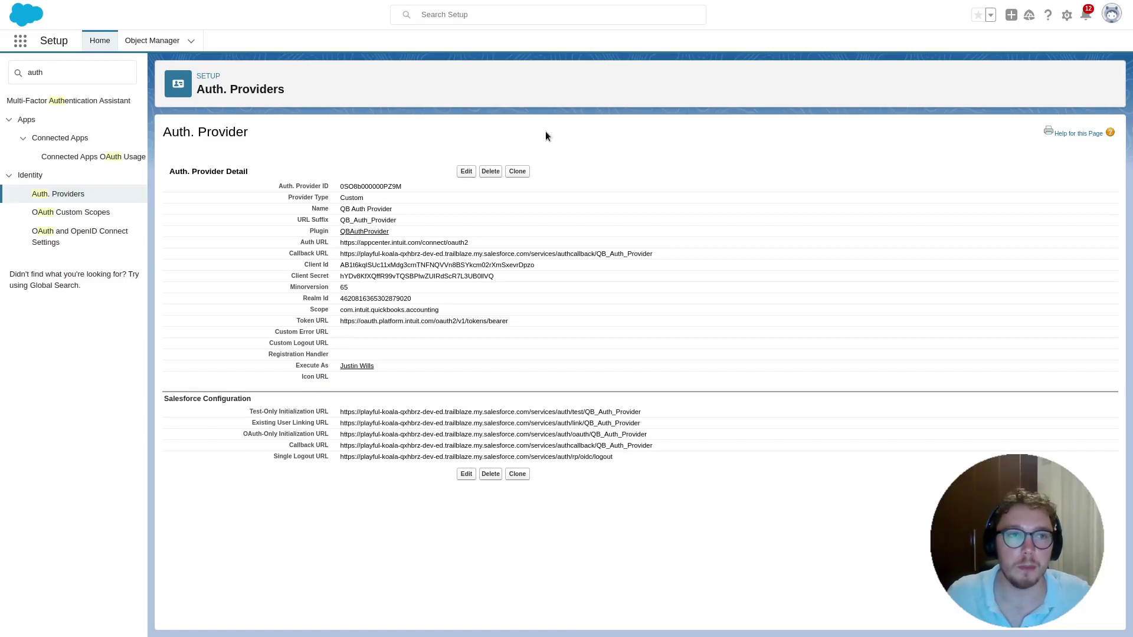
# Step: Find Named Credentials in Salesforce Setup and show its External Credentials list
pyautogui.click(130, 67)
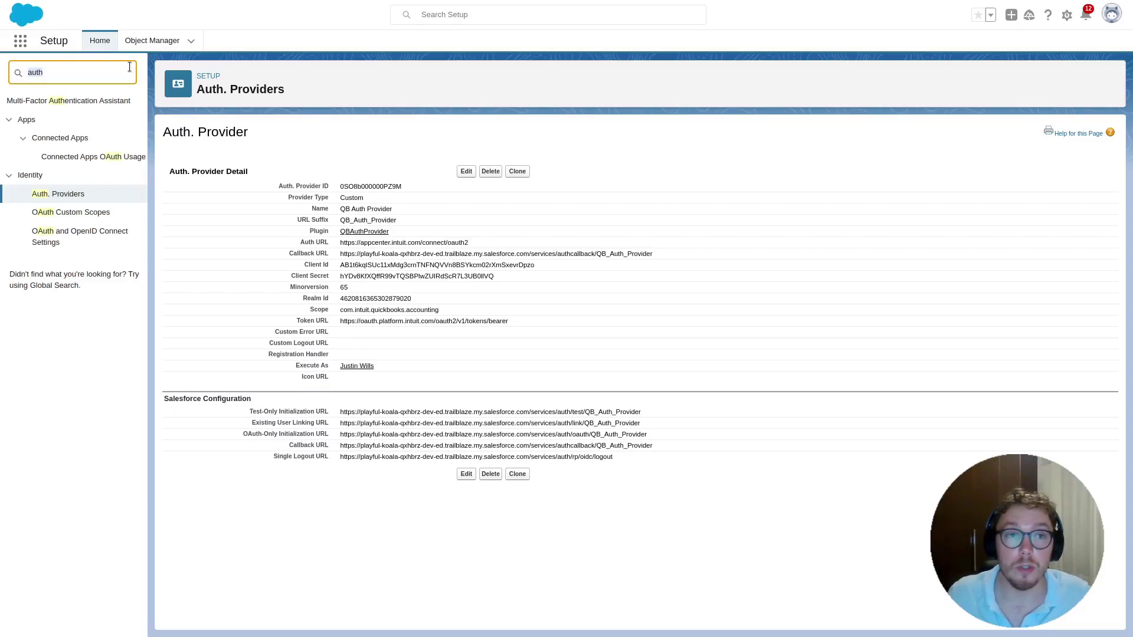
pyautogui.write('named')
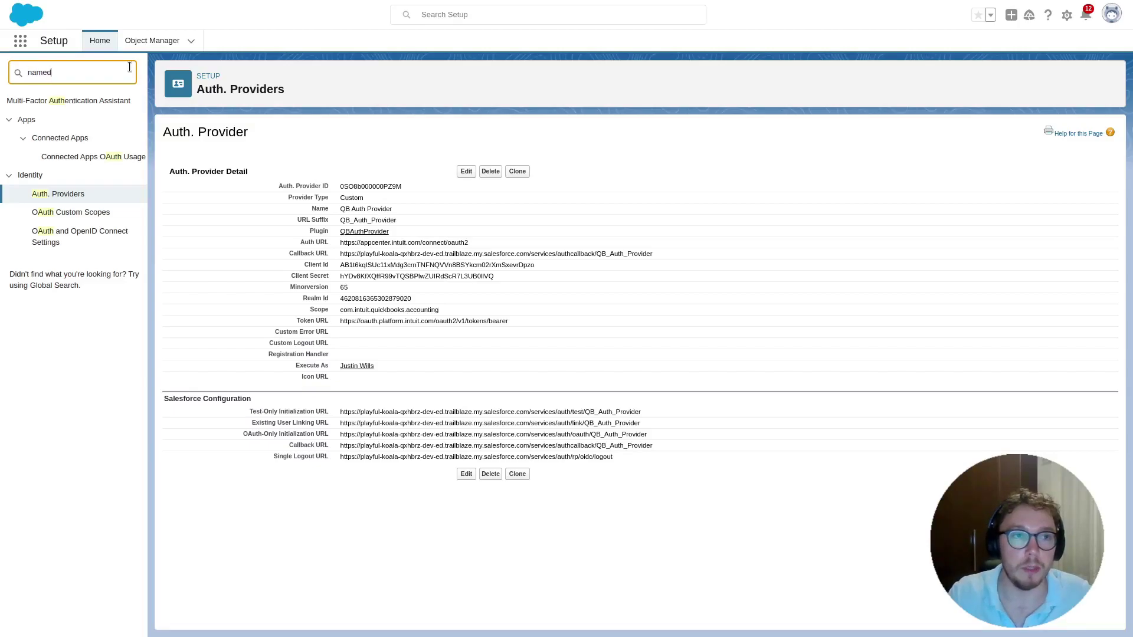
pyautogui.click(86, 119)
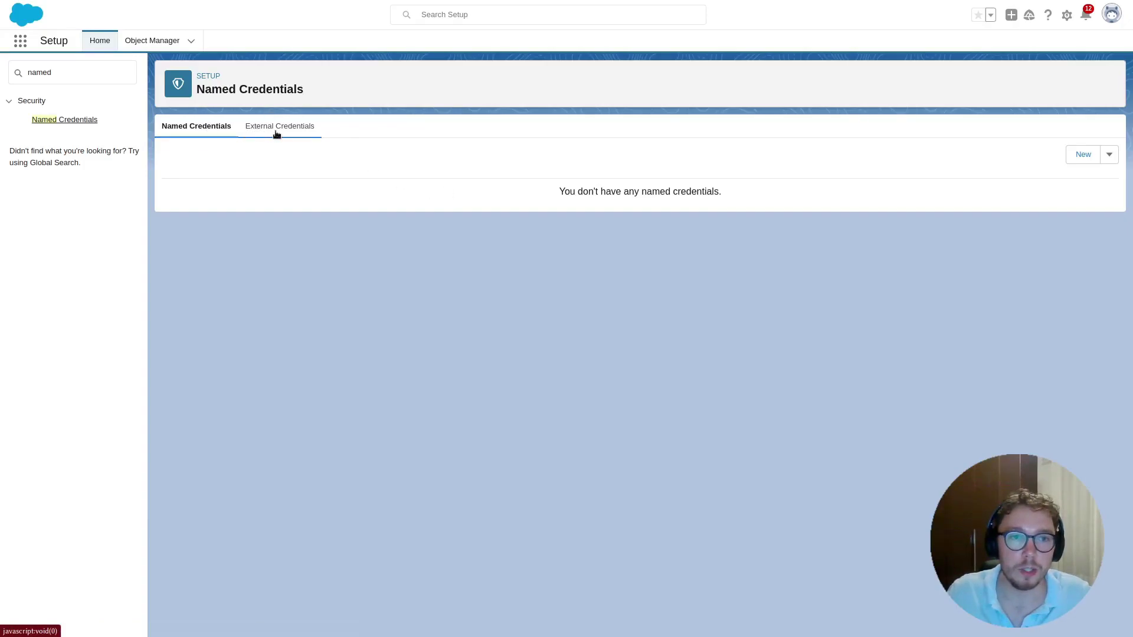
pyautogui.click(1110, 155)
pyautogui.click(1086, 213)
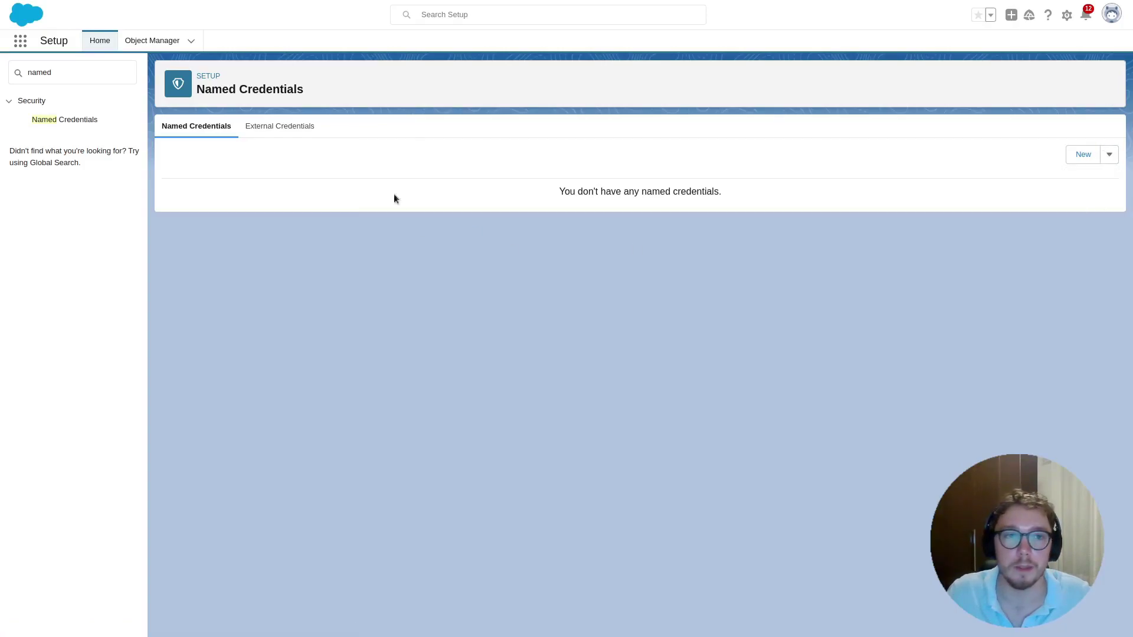
pyautogui.click(292, 129)
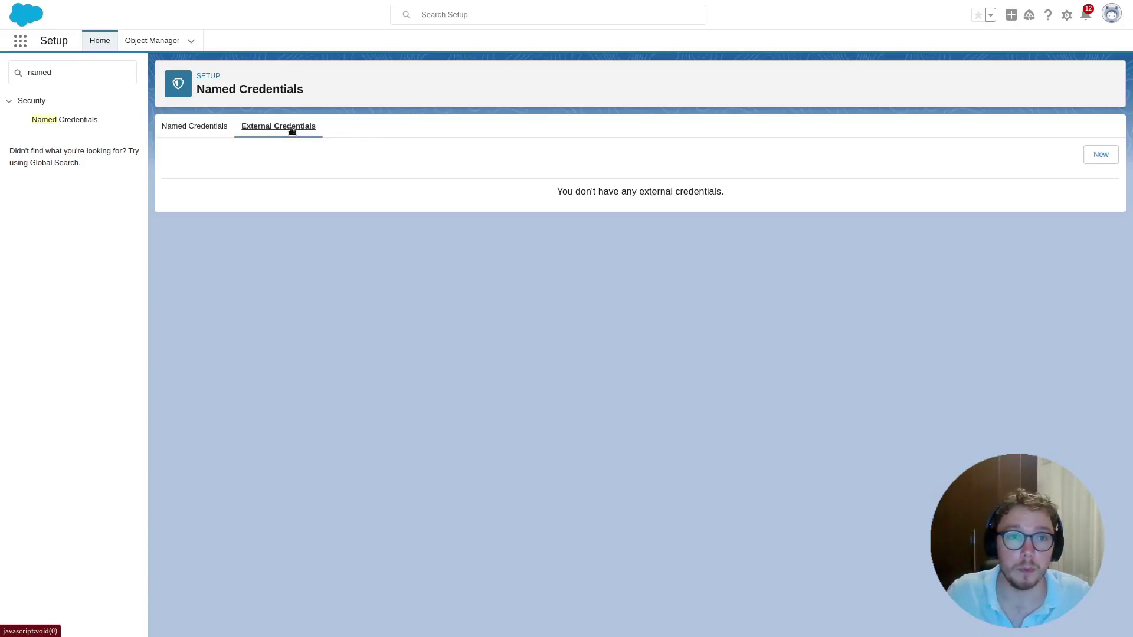
# Step: Start a new external credential with the label QB External Credential and the name QB_External_Credential
pyautogui.click(1104, 154)
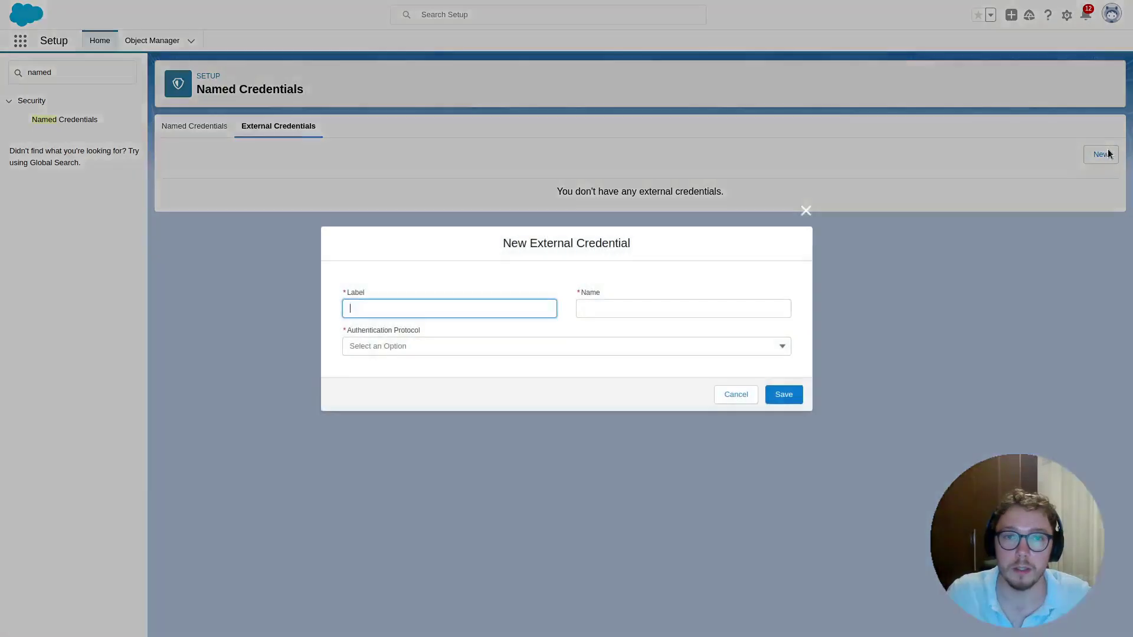
pyautogui.write('QB External Credential')
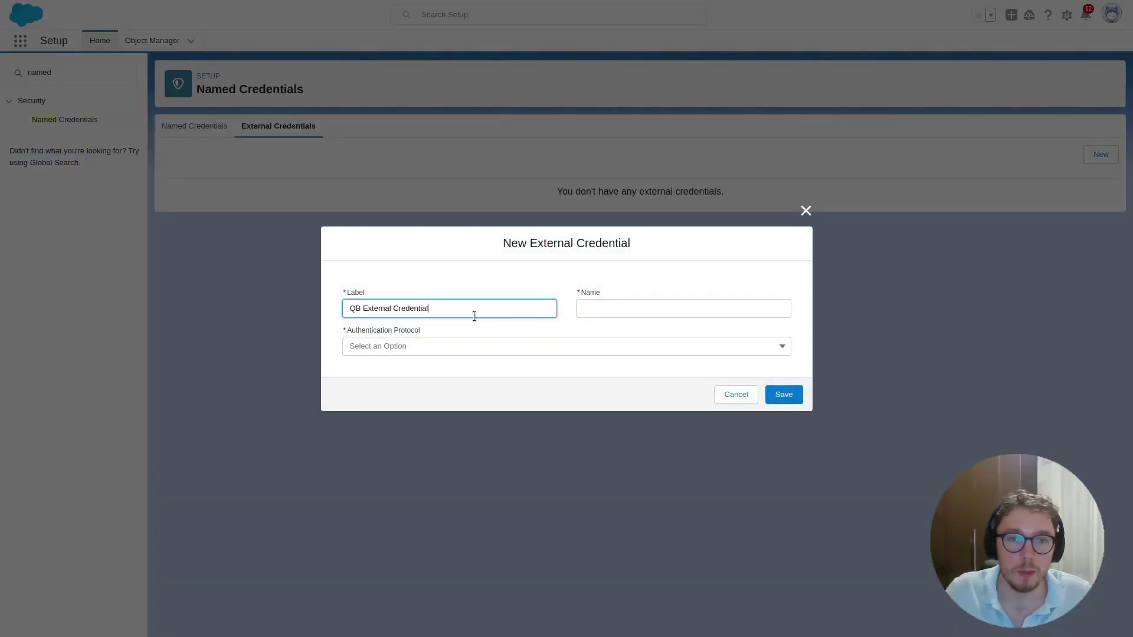
pyautogui.press('Tab')
pyautogui.hotkey('ctrl', 'v')
pyautogui.hotkey('ctrl', 'Left')
pyautogui.press('BackSpace')
pyautogui.write('_')
pyautogui.hotkey('ctrl', 'Left')
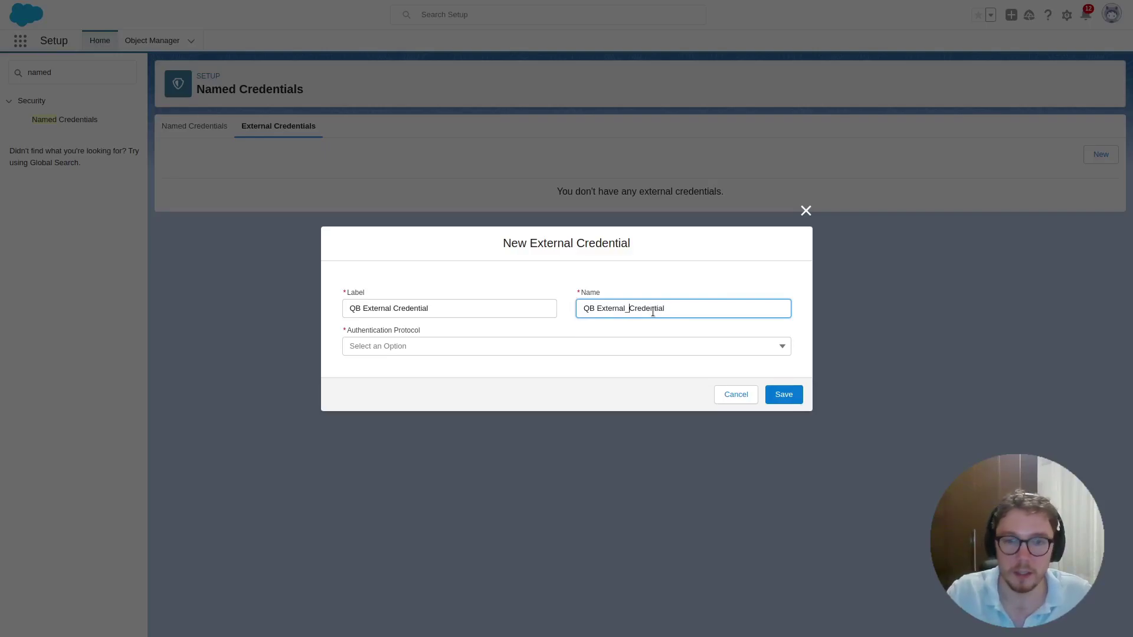
pyautogui.press('BackSpace')
pyautogui.write('_')
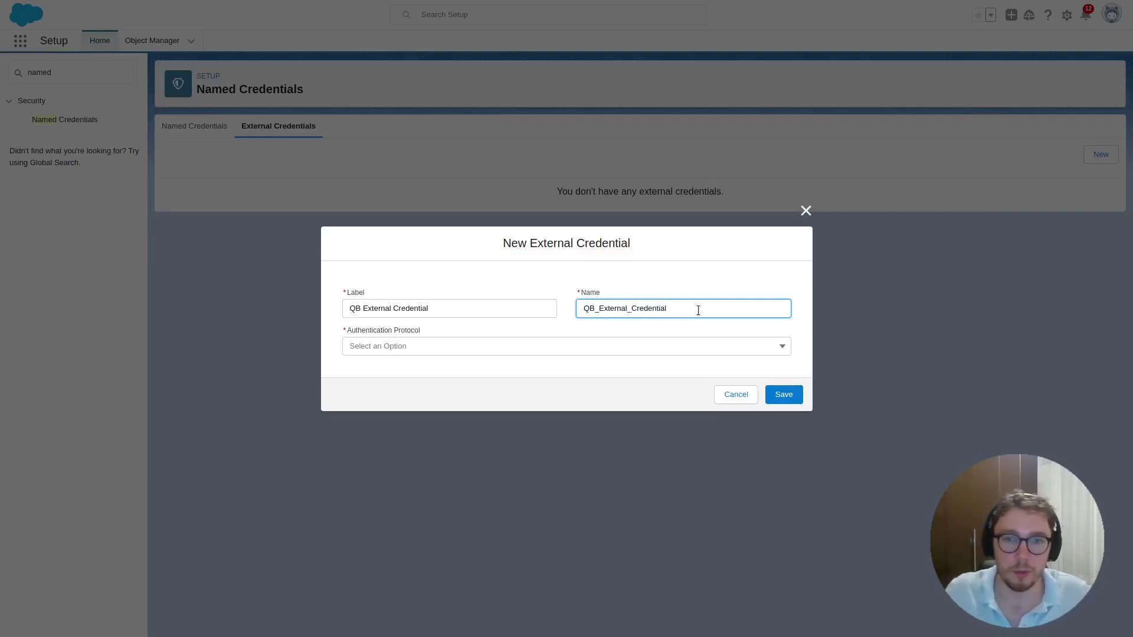
# Step: Set the external credential to OAuth 2.0 with Browser Flow and QB Auth Provider as authentication provider, and save it
pyautogui.click(461, 349)
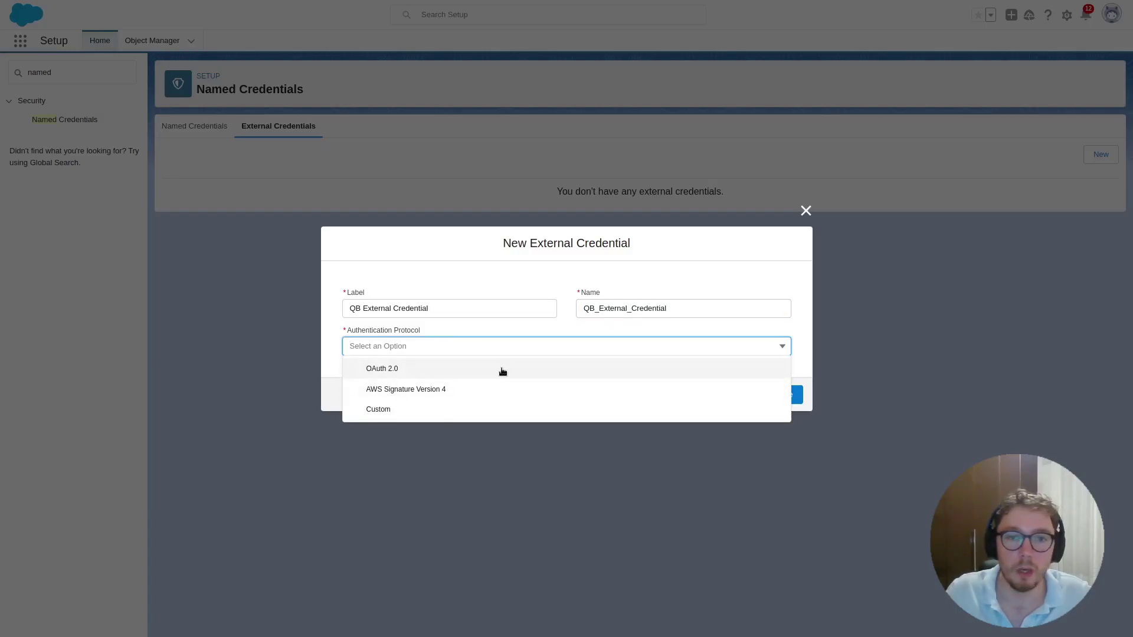
pyautogui.click(502, 371)
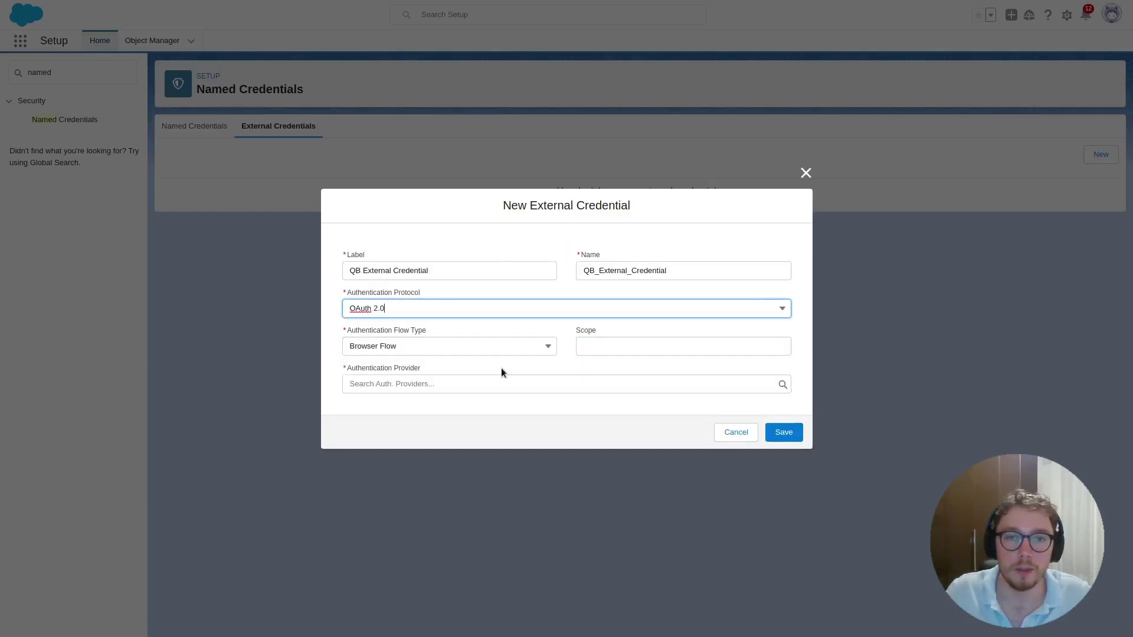
pyautogui.click(543, 346)
pyautogui.click(543, 347)
pyautogui.click(586, 347)
pyautogui.click(721, 319)
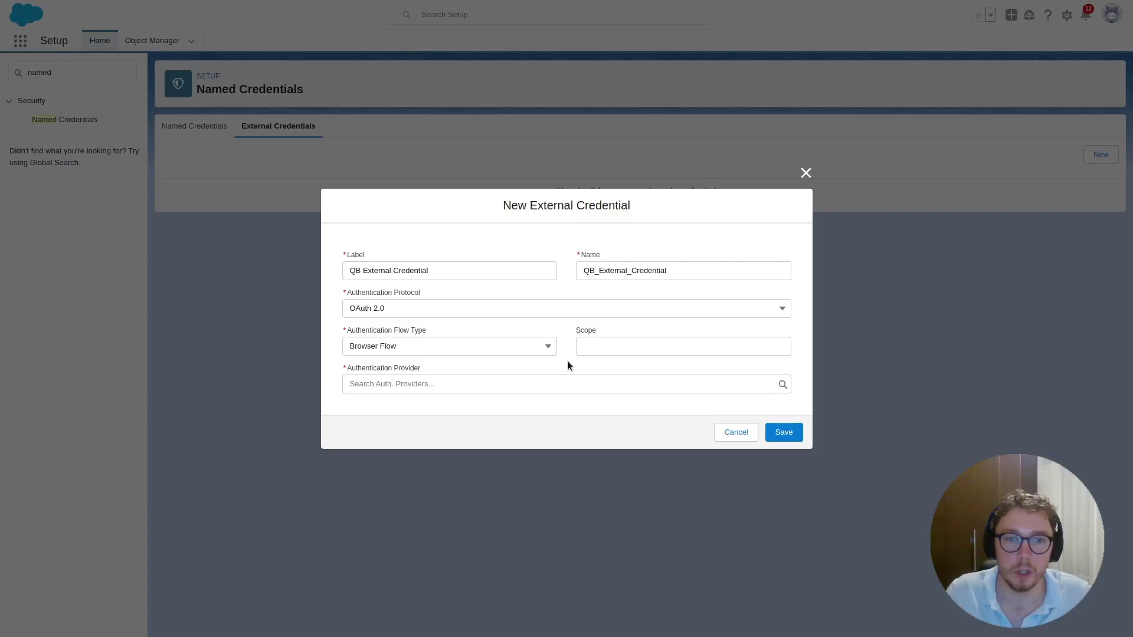
pyautogui.click(585, 387)
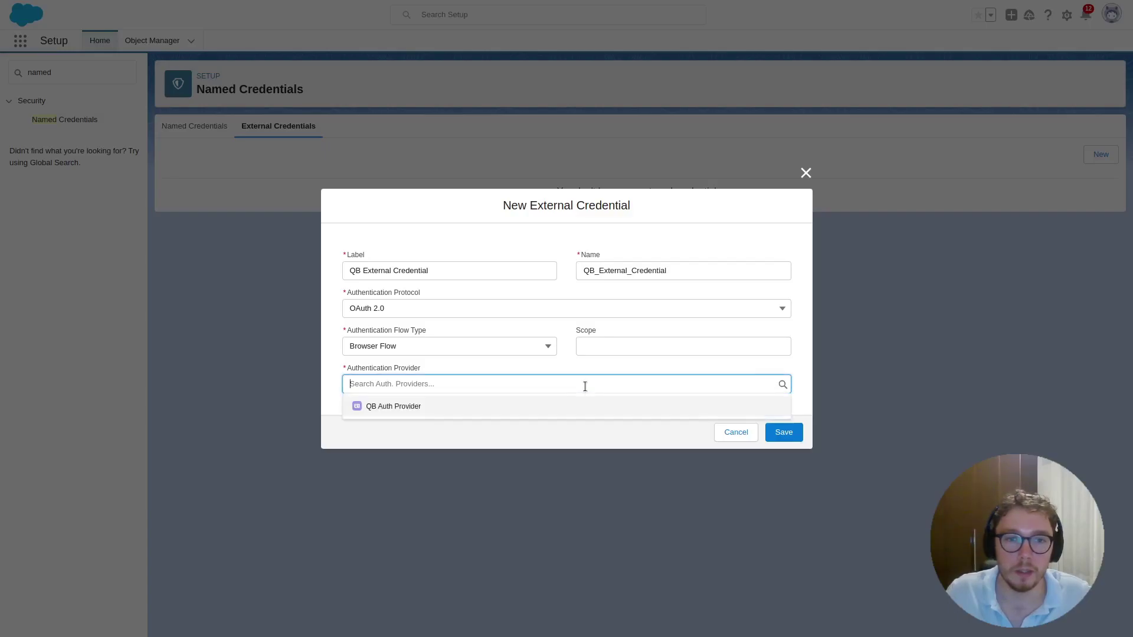
pyautogui.click(547, 407)
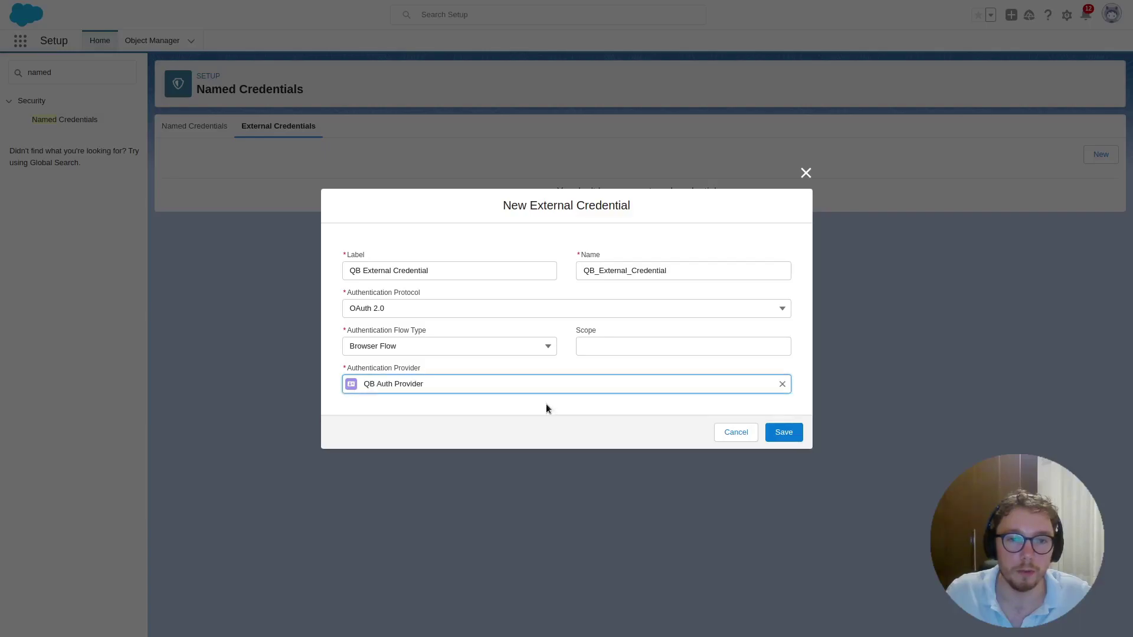
pyautogui.click(779, 437)
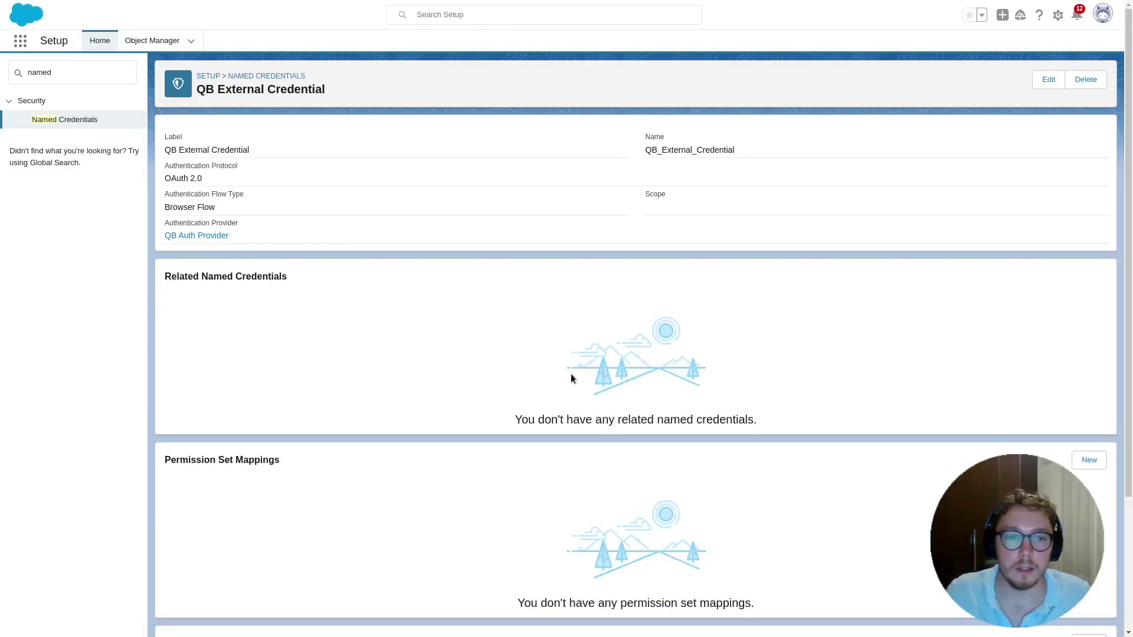
# Step: Create a permission set mapping on the external credential for QBO User with sequence number 1 and identity type Named Principal
pyautogui.click(1077, 462)
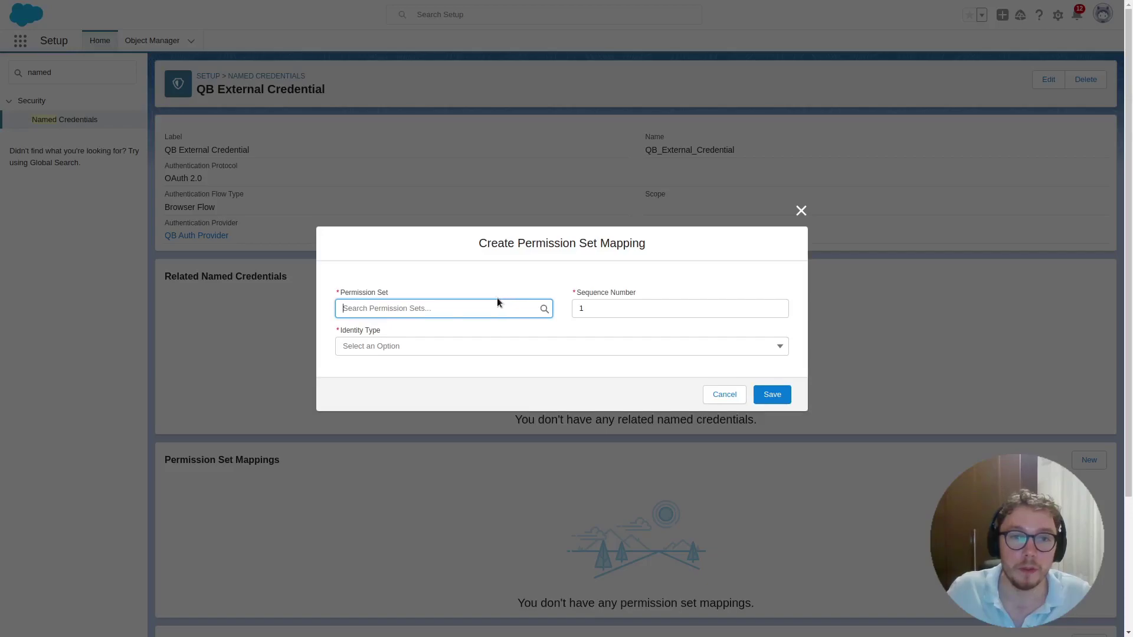
pyautogui.click(481, 304)
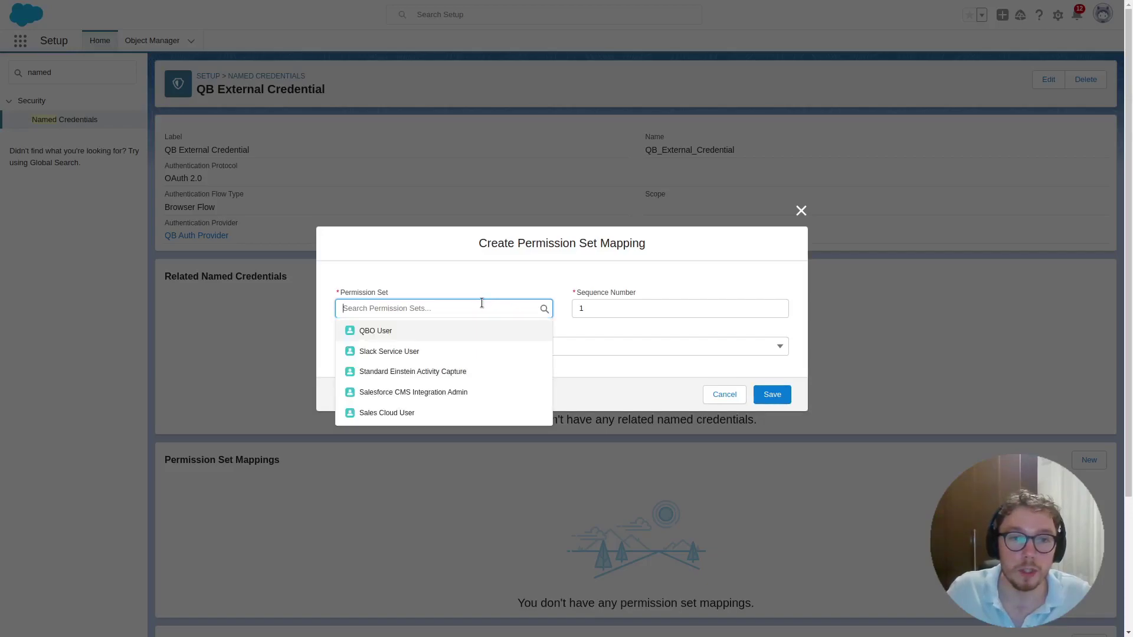
pyautogui.click(421, 332)
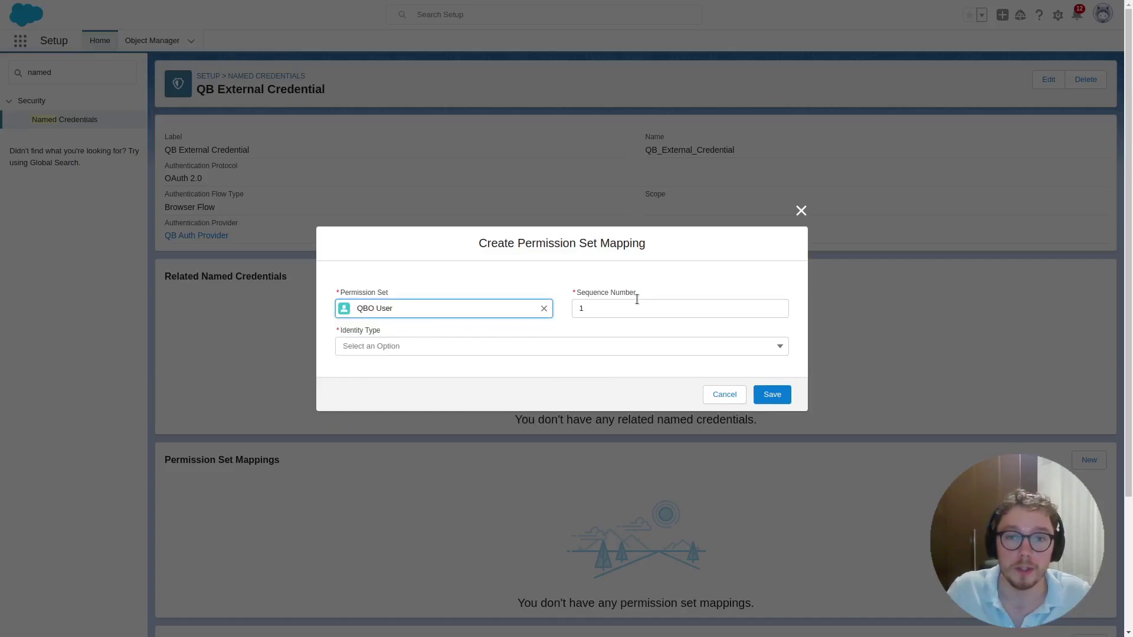
pyautogui.click(571, 353)
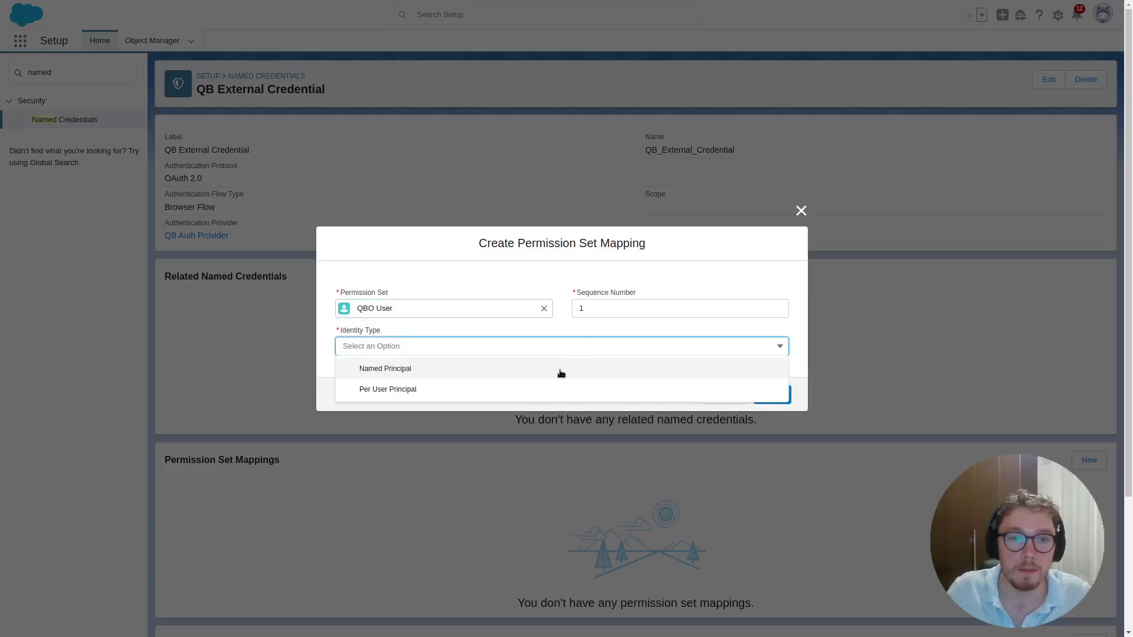
pyautogui.click(561, 373)
pyautogui.click(774, 398)
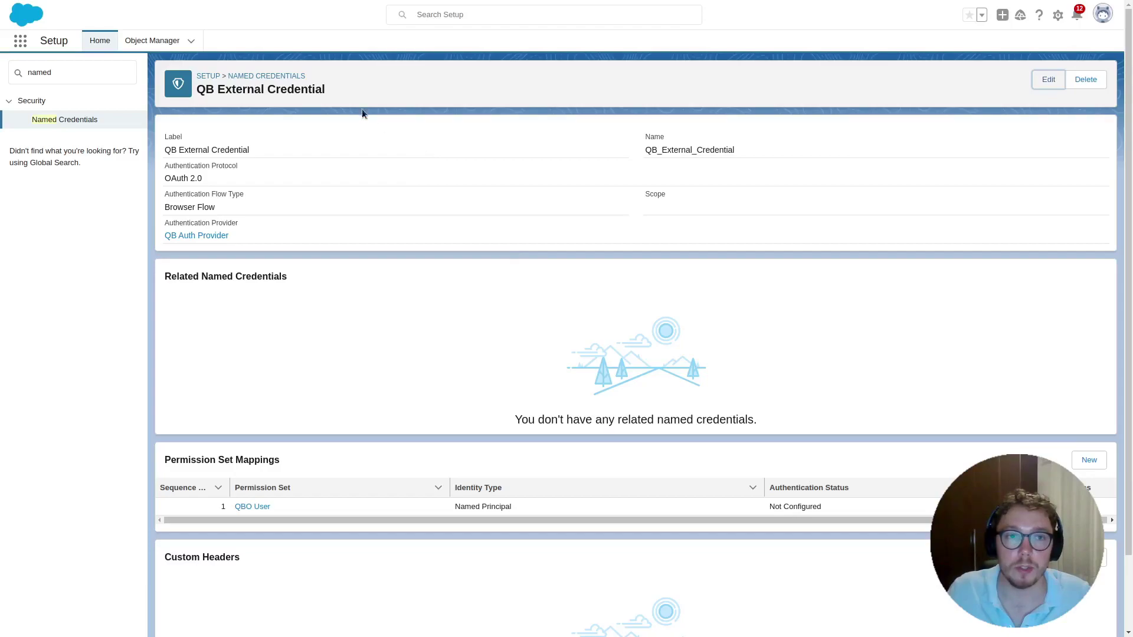
# Step: Start a new named credential with the label QB Named Credential and the name QB_Named_Credential
pyautogui.click(292, 77)
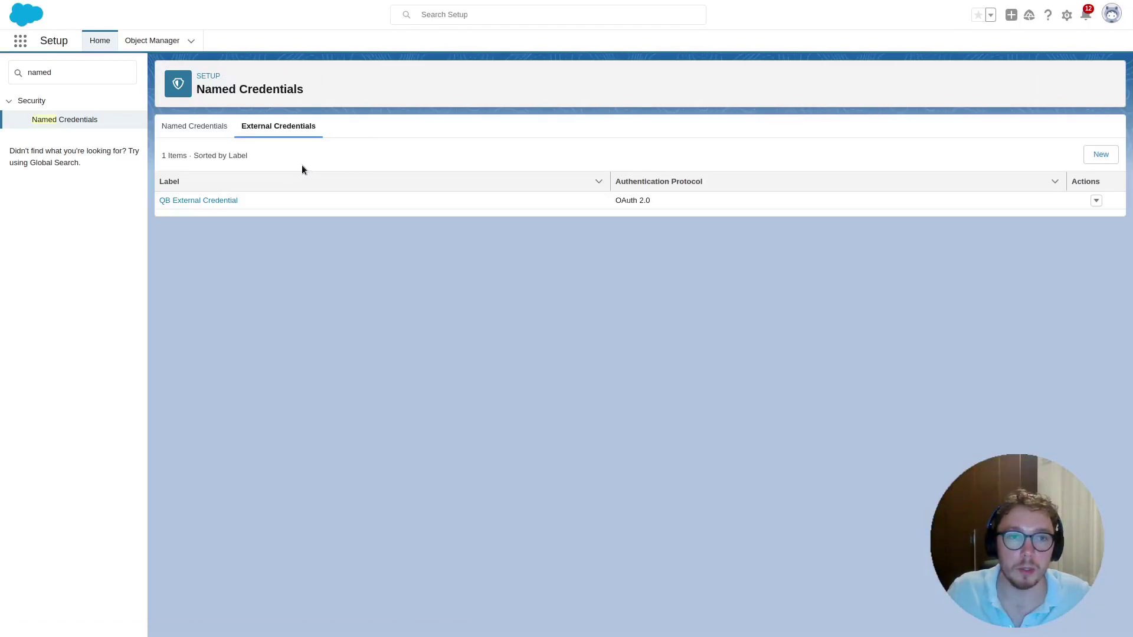
pyautogui.click(197, 133)
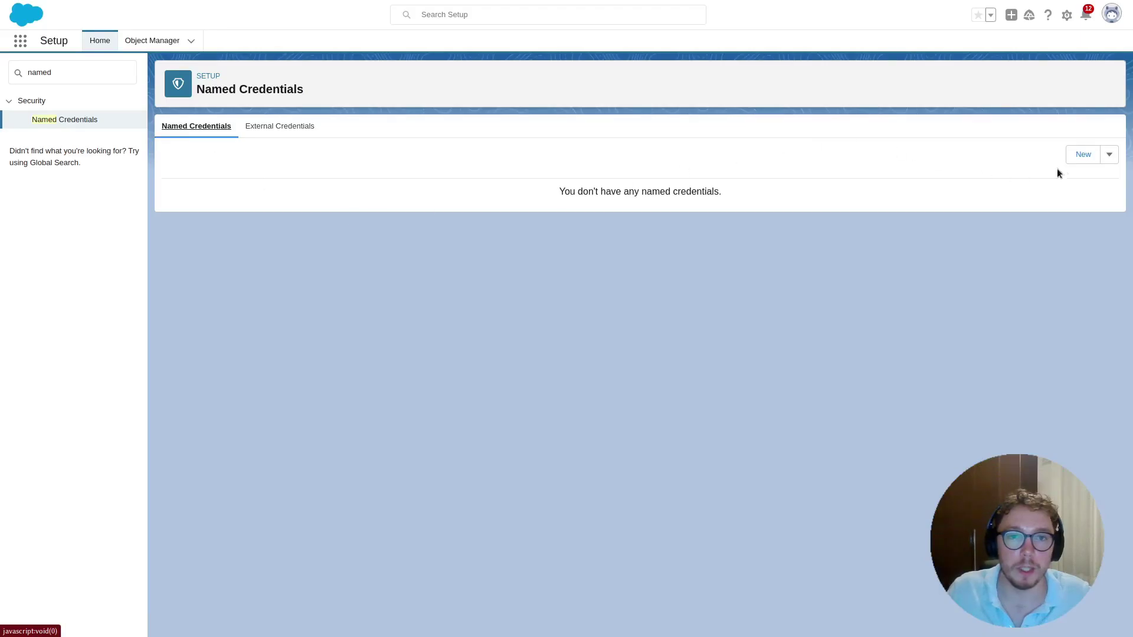
pyautogui.click(1071, 158)
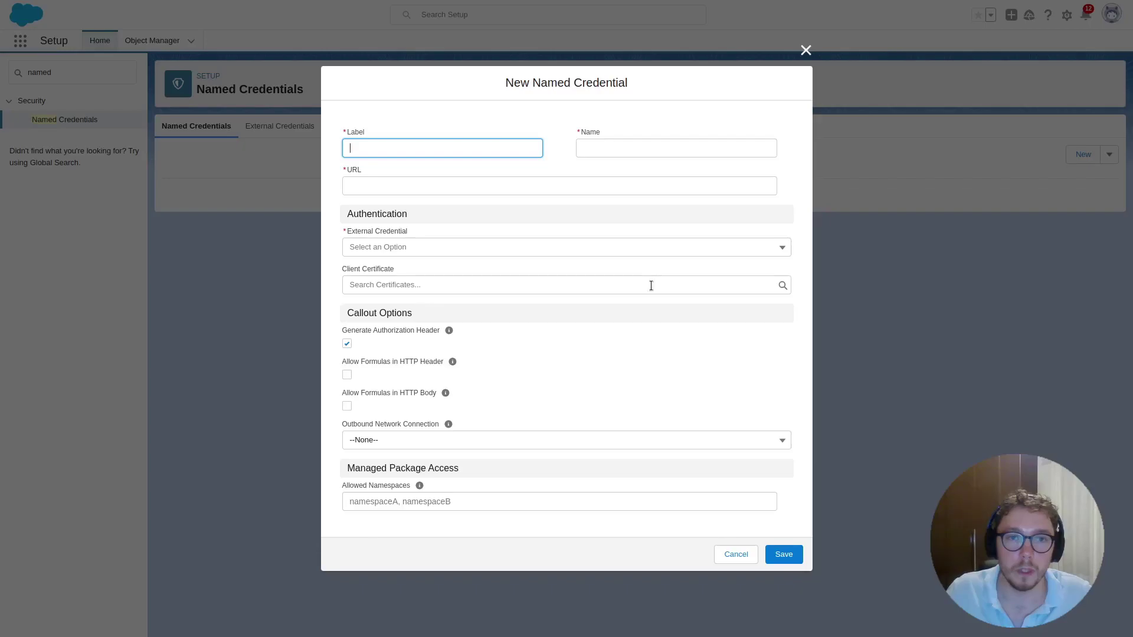
pyautogui.hotkey('ctrl', 'v')
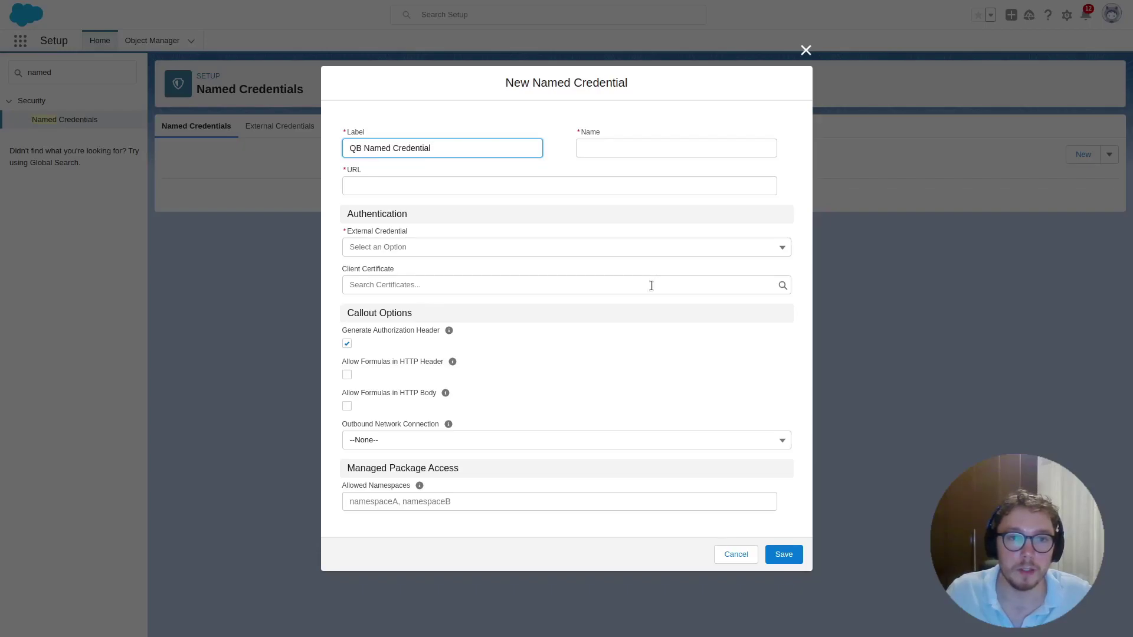
pyautogui.press('Tab')
pyautogui.hotkey('ctrl', 'v')
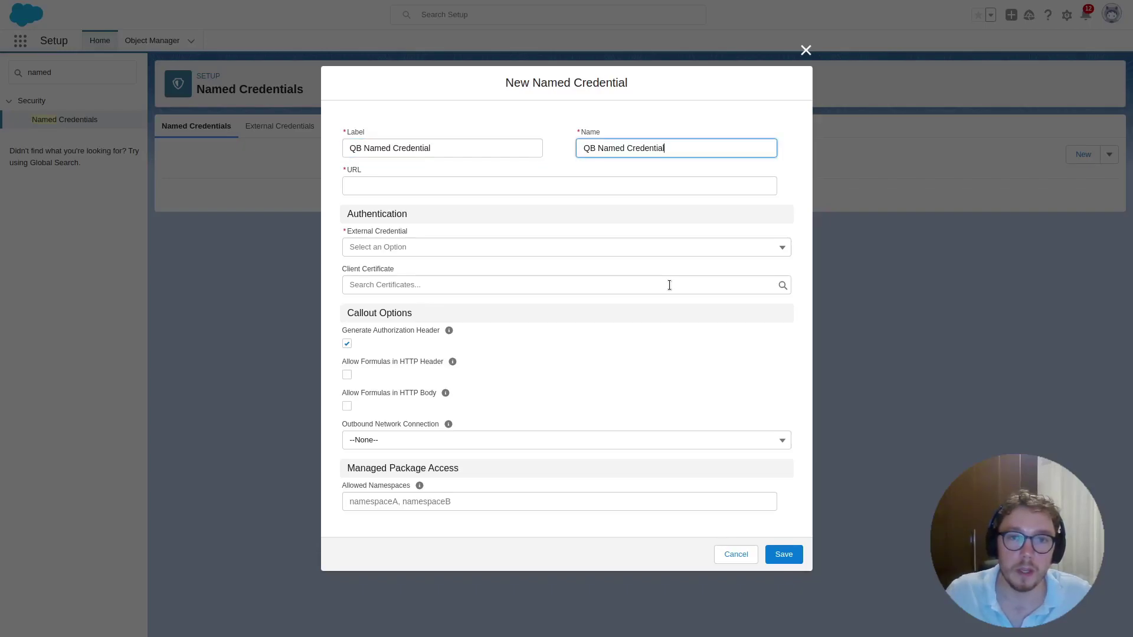
pyautogui.hotkey('ctrl', 'Left')
pyautogui.press('BackSpace')
pyautogui.write('_')
pyautogui.press('BackSpace')
pyautogui.write('_')
pyautogui.press('Tab')
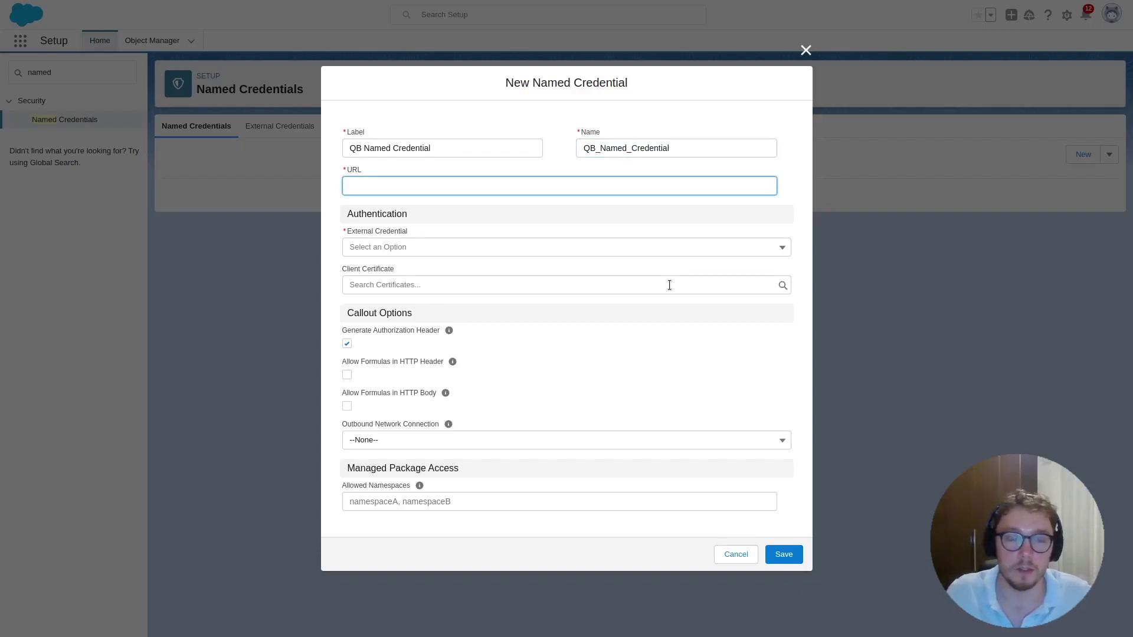
pyautogui.click(662, 387)
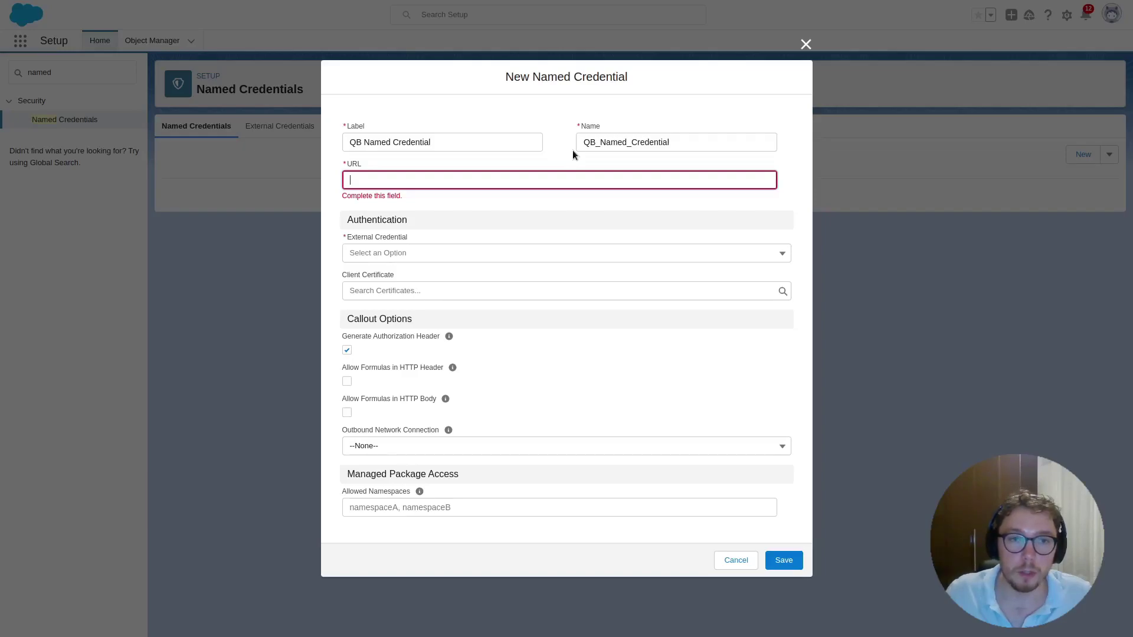
pyautogui.write('https://sandbox-quickbooks.api.intuit.com')
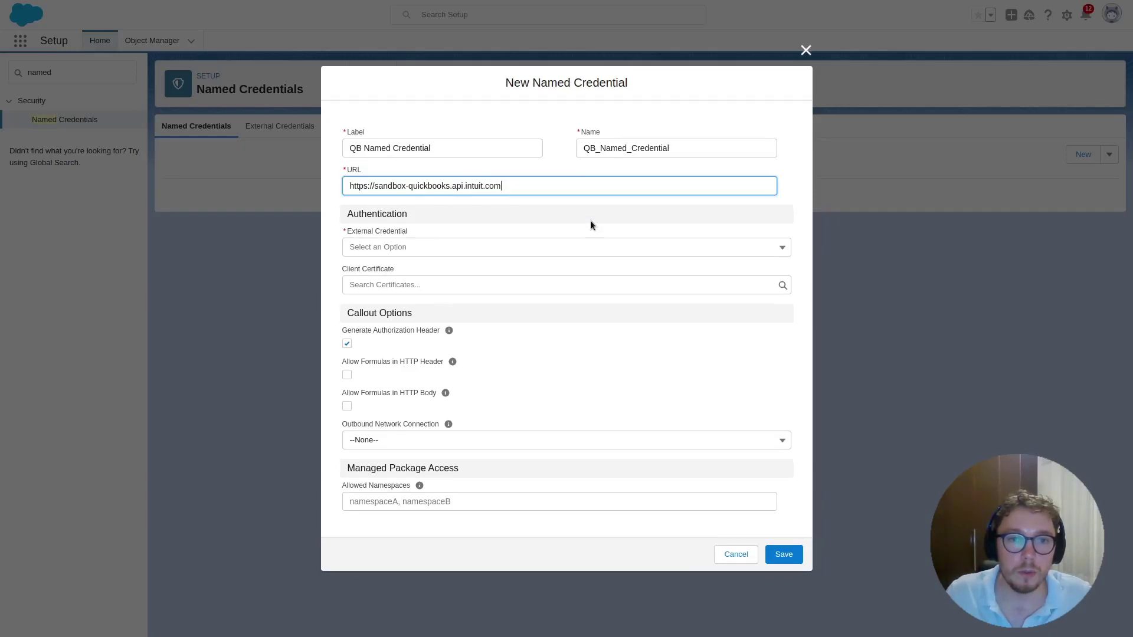
pyautogui.moveTo(374, 186); pyautogui.dragTo(408, 186)
pyautogui.press('BackSpace')
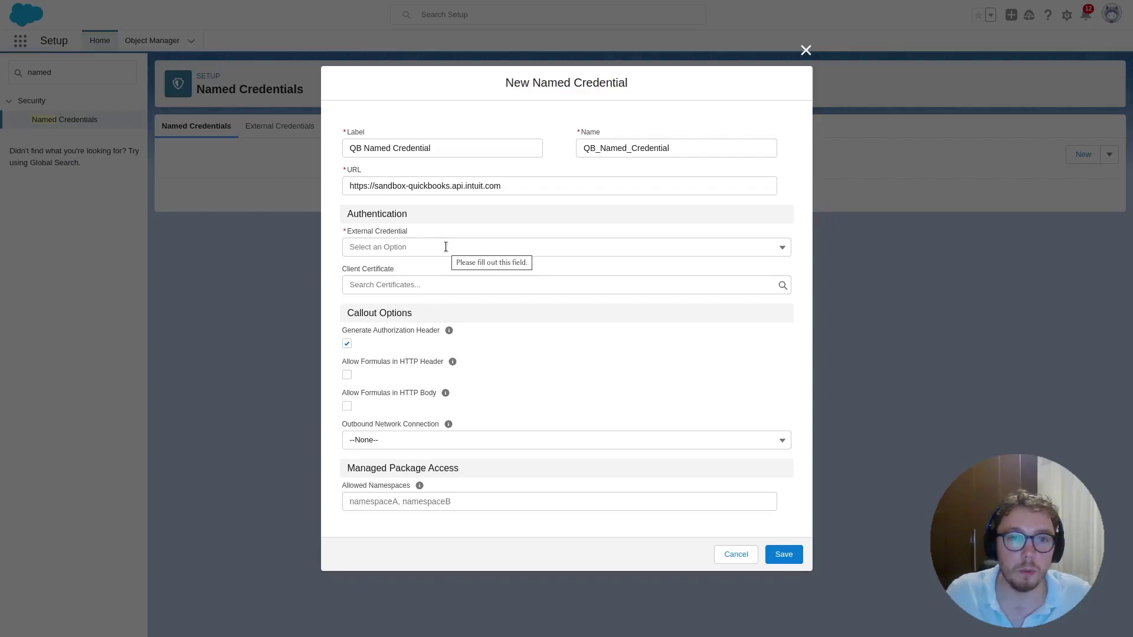
pyautogui.click(446, 246)
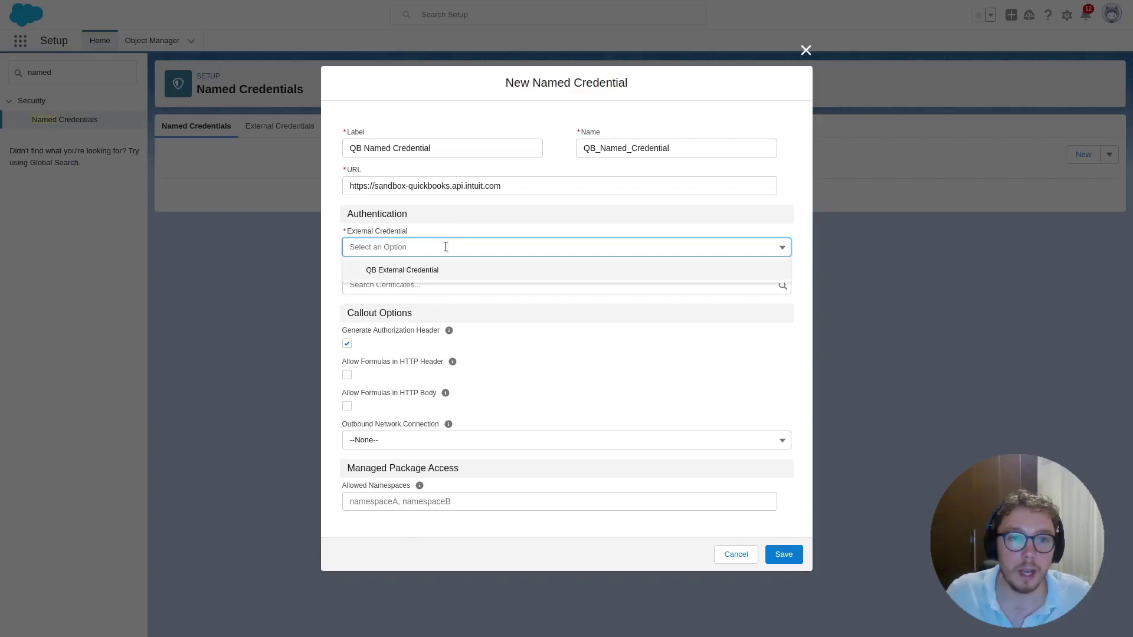
pyautogui.click(450, 270)
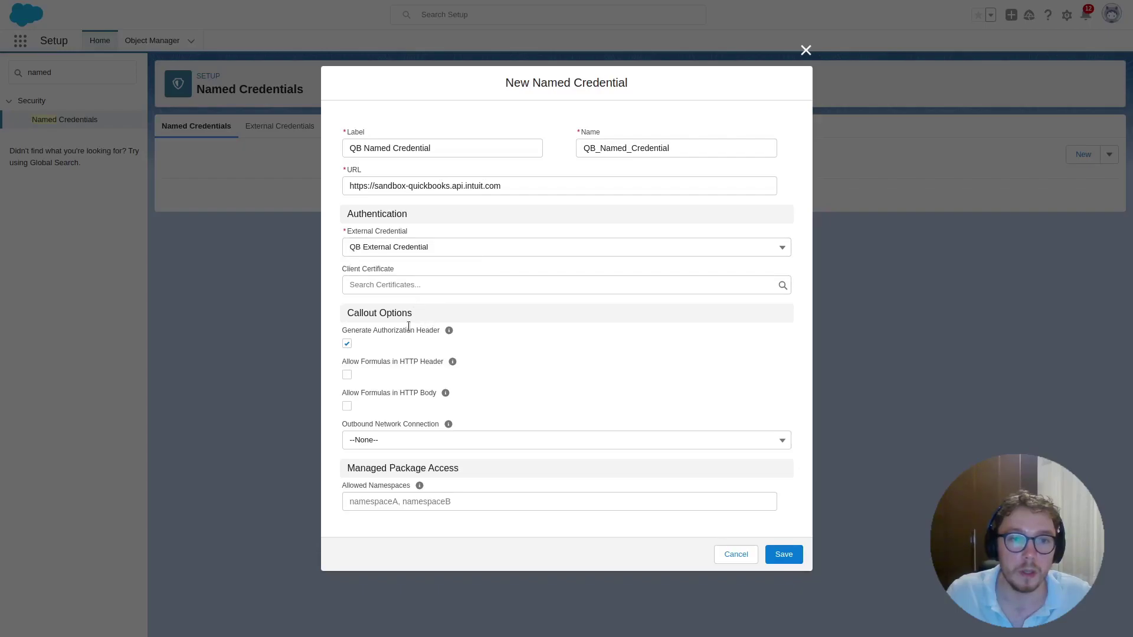
# Step: Disable Generate Authorization Header, allow formulas in the HTTP header, set the allowed namespace to qime, and save the named credential
pyautogui.click(346, 343)
pyautogui.click(347, 374)
pyautogui.click(498, 349)
pyautogui.click(425, 498)
pyautogui.write('qime')
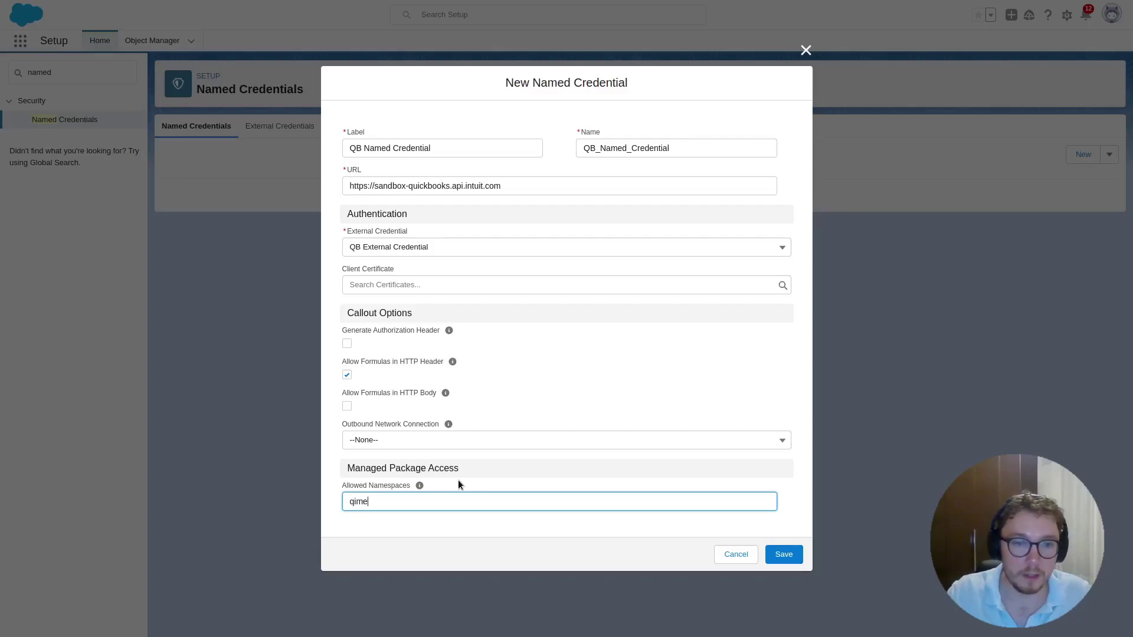
pyautogui.click(779, 555)
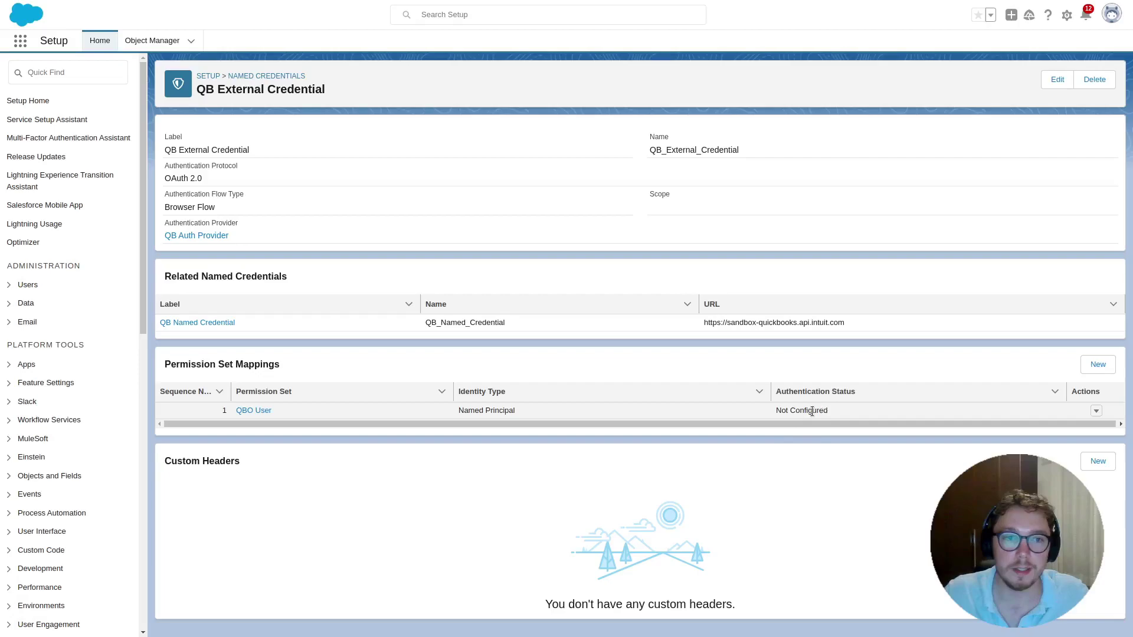
# Step: Authenticate the QBO User permission set mapping of QB External Credential
pyautogui.click(1096, 410)
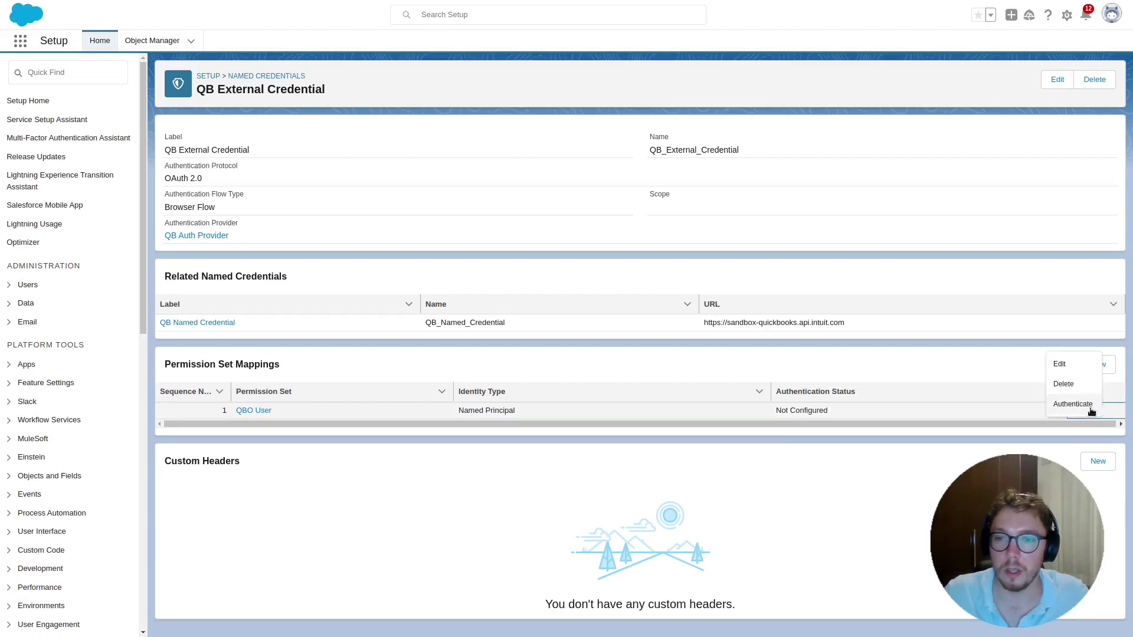
pyautogui.click(1075, 406)
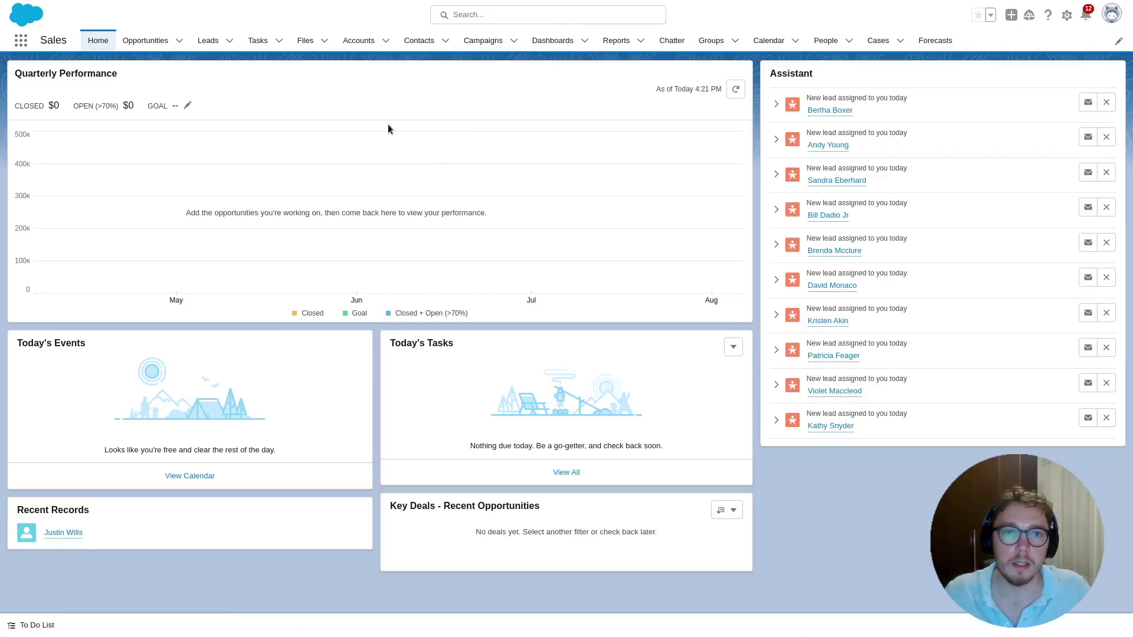
# Step: Open the Burlington Textiles Corp of America account from the All Accounts list and check its available record actions
pyautogui.click(357, 48)
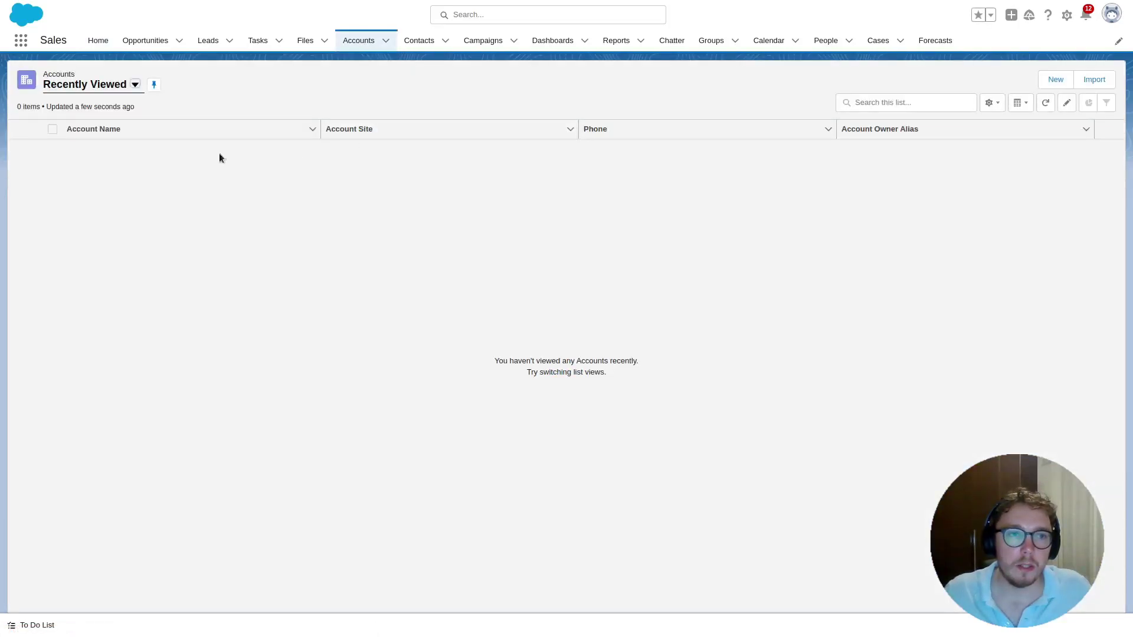
pyautogui.click(73, 84)
pyautogui.click(89, 128)
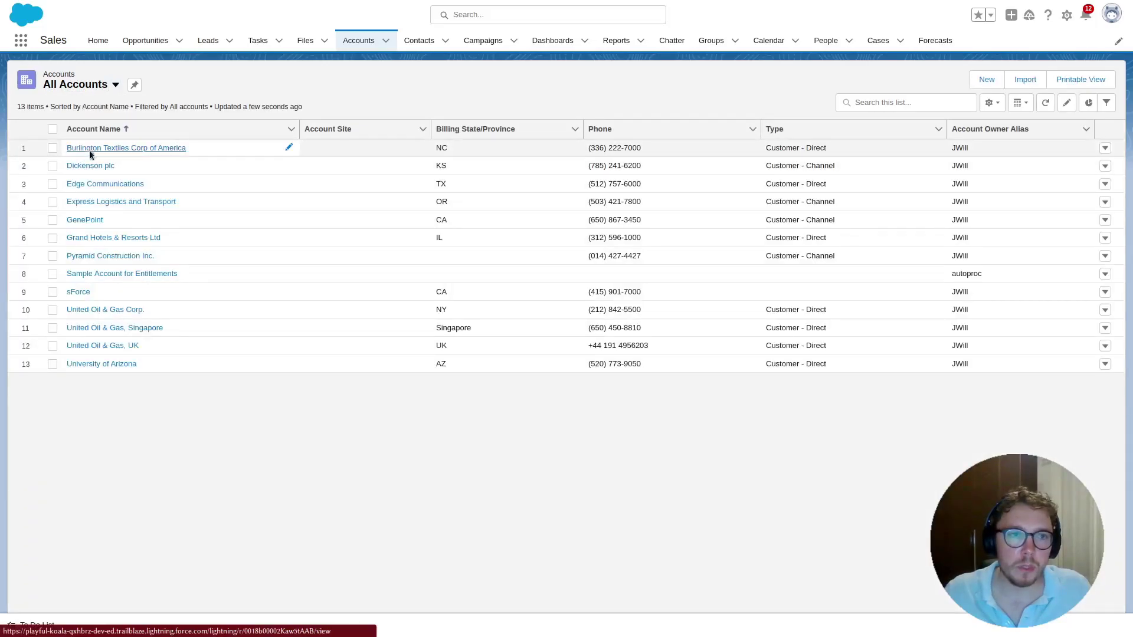
pyautogui.click(89, 149)
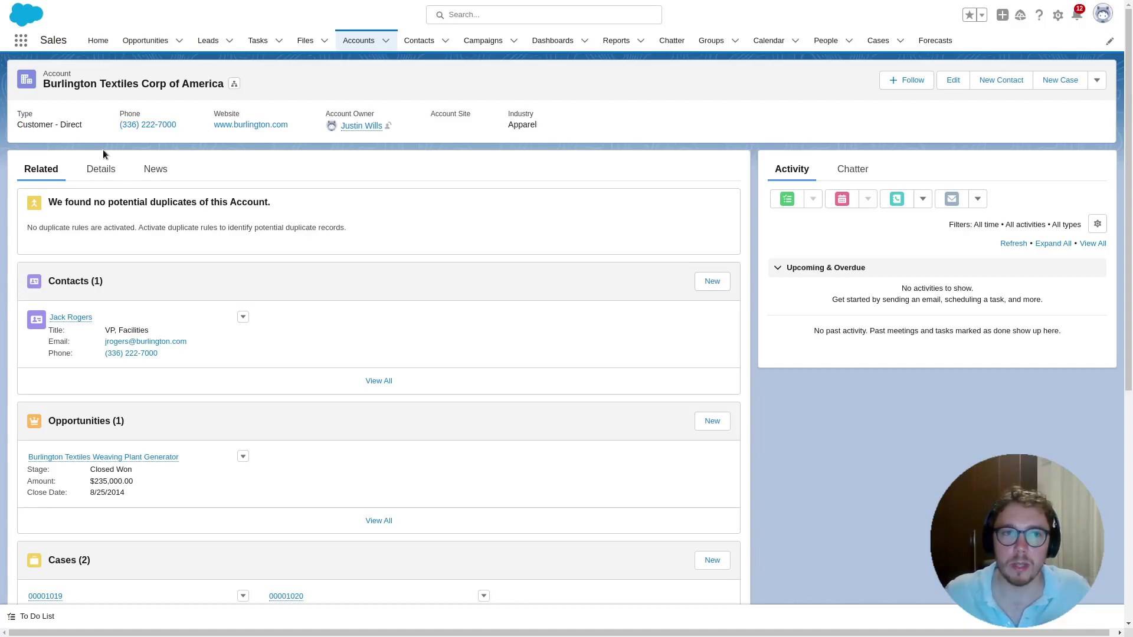
pyautogui.click(1097, 80)
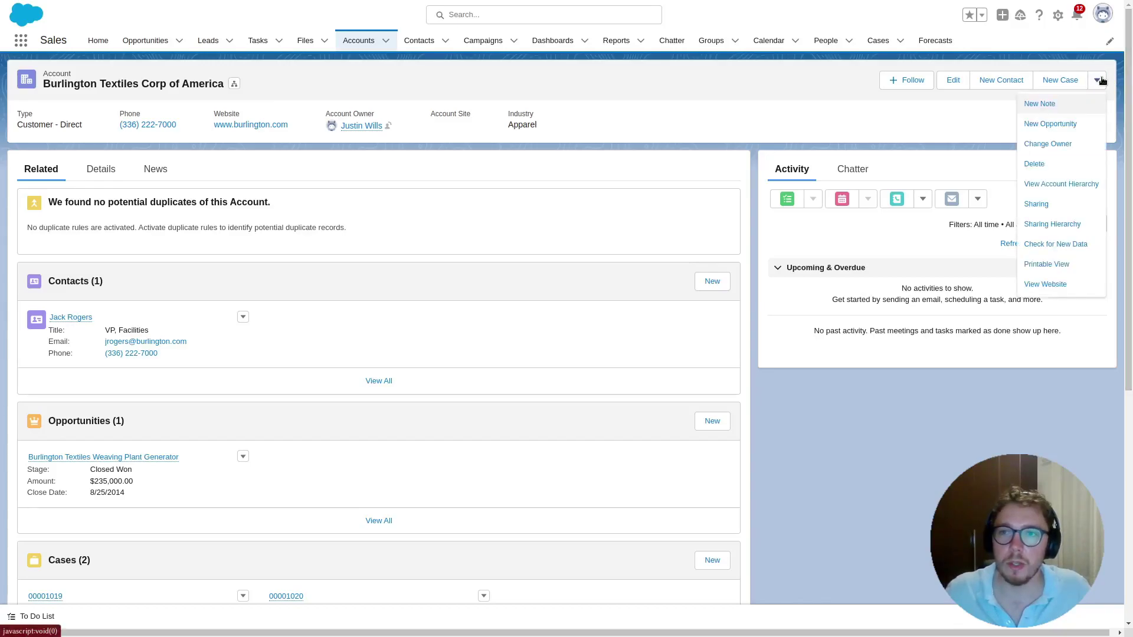
pyautogui.click(975, 135)
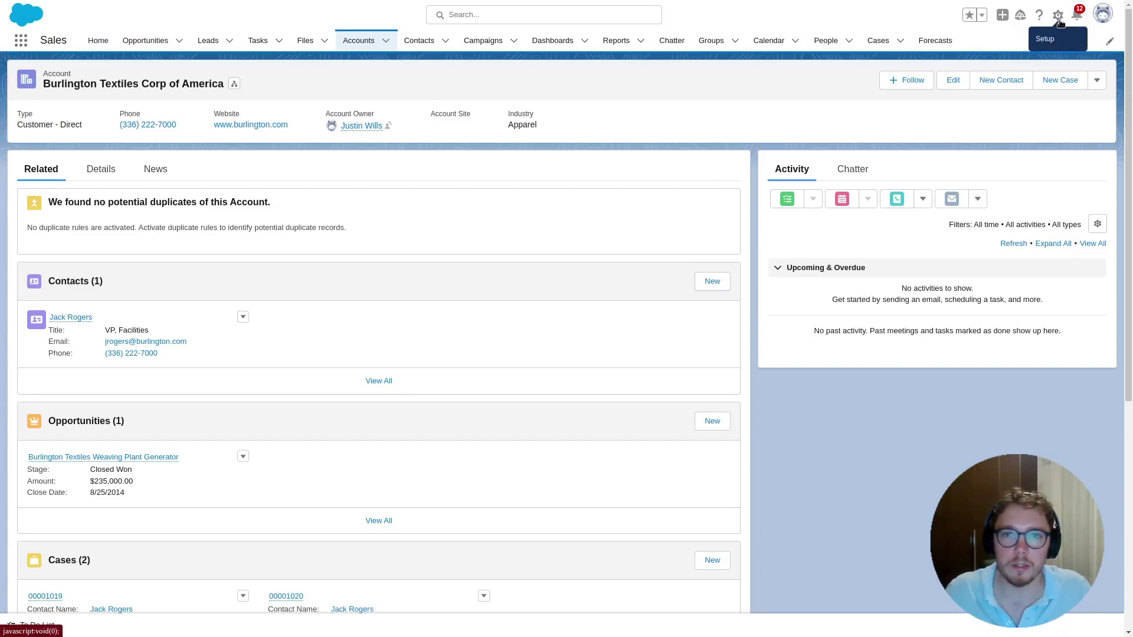
pyautogui.click(1097, 79)
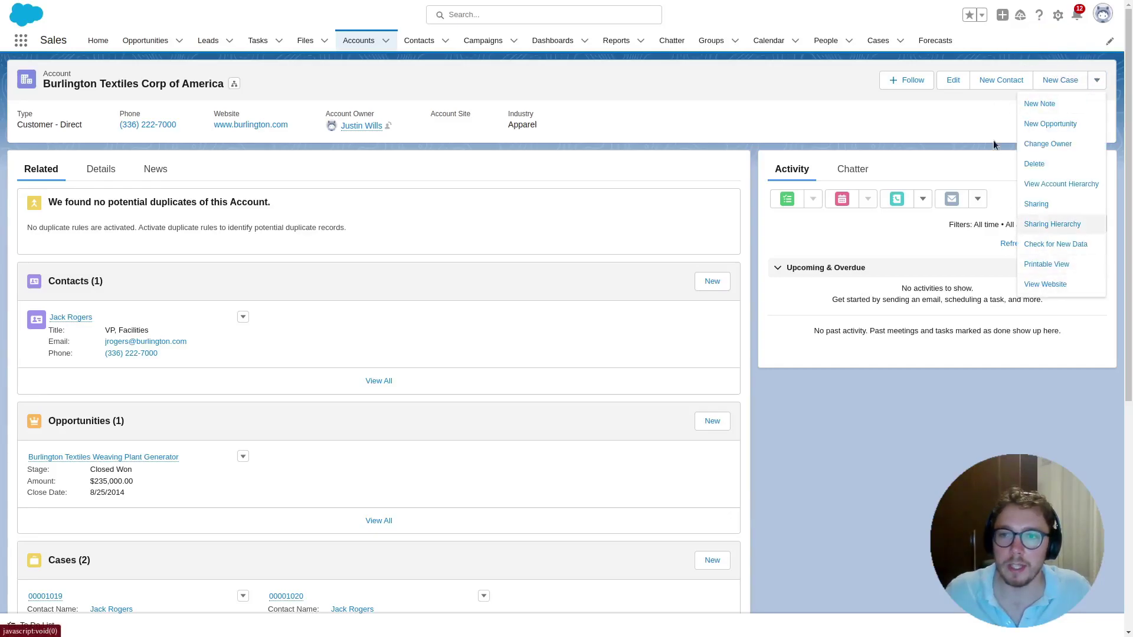
pyautogui.click(979, 123)
# Step: Open the Account object's setup and look for the Sync w/ QB button among its buttons, links and actions
pyautogui.click(1058, 16)
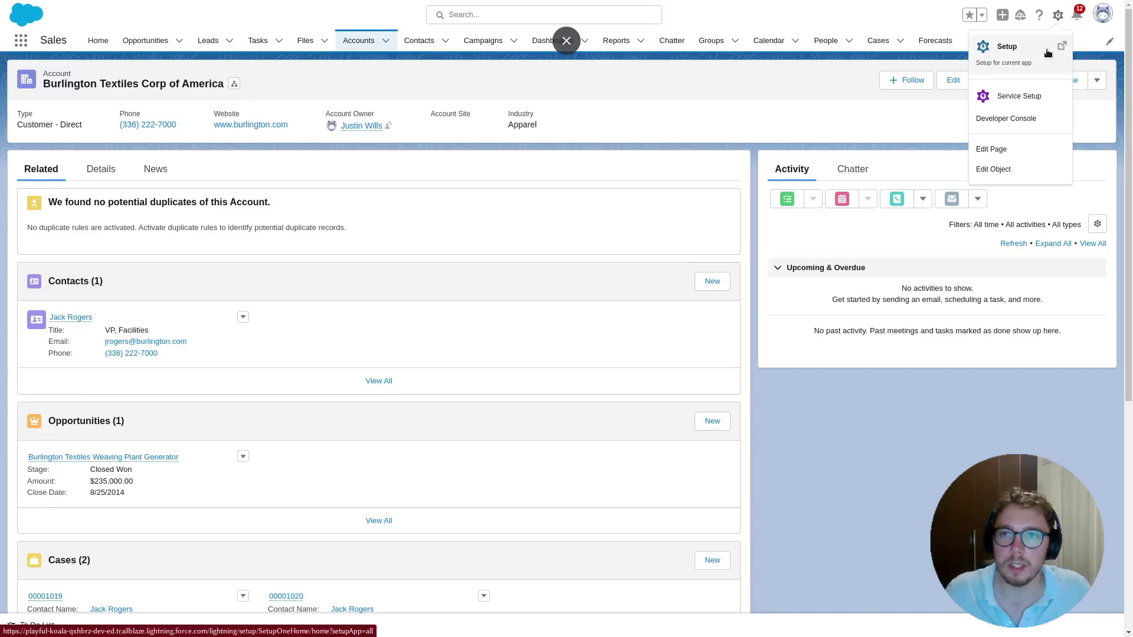
pyautogui.click(1046, 58)
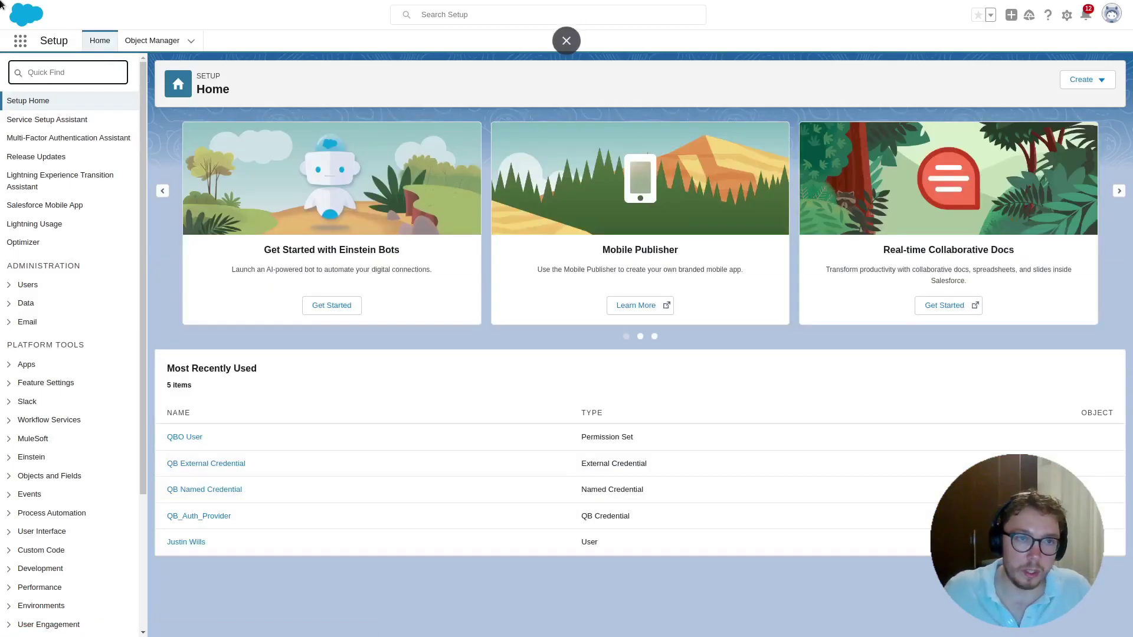
pyautogui.click(151, 40)
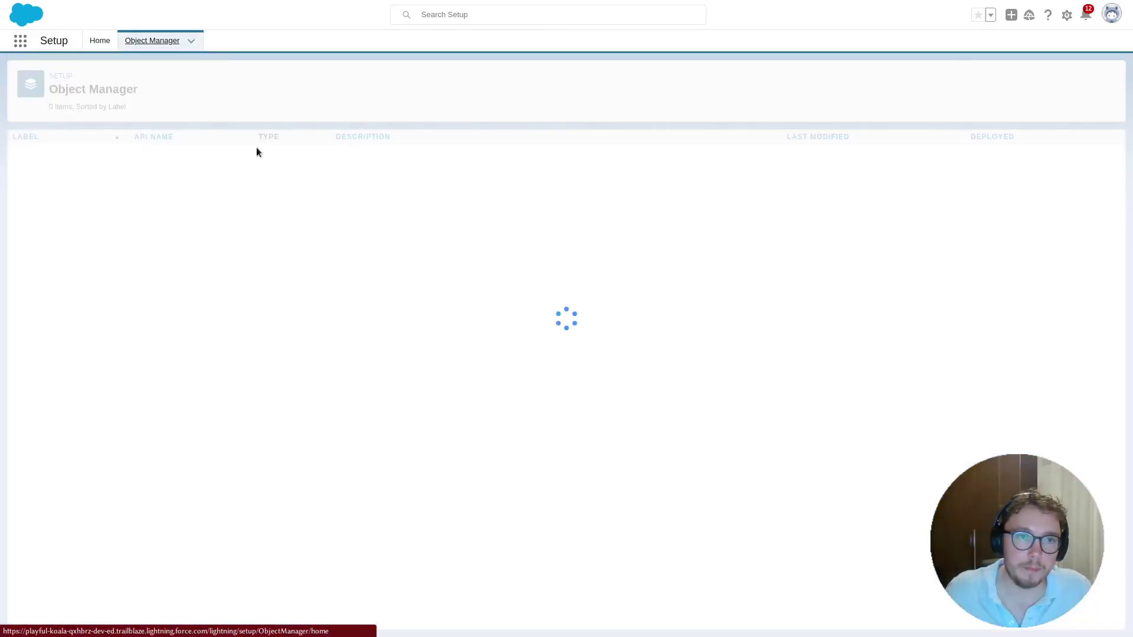
pyautogui.click(26, 154)
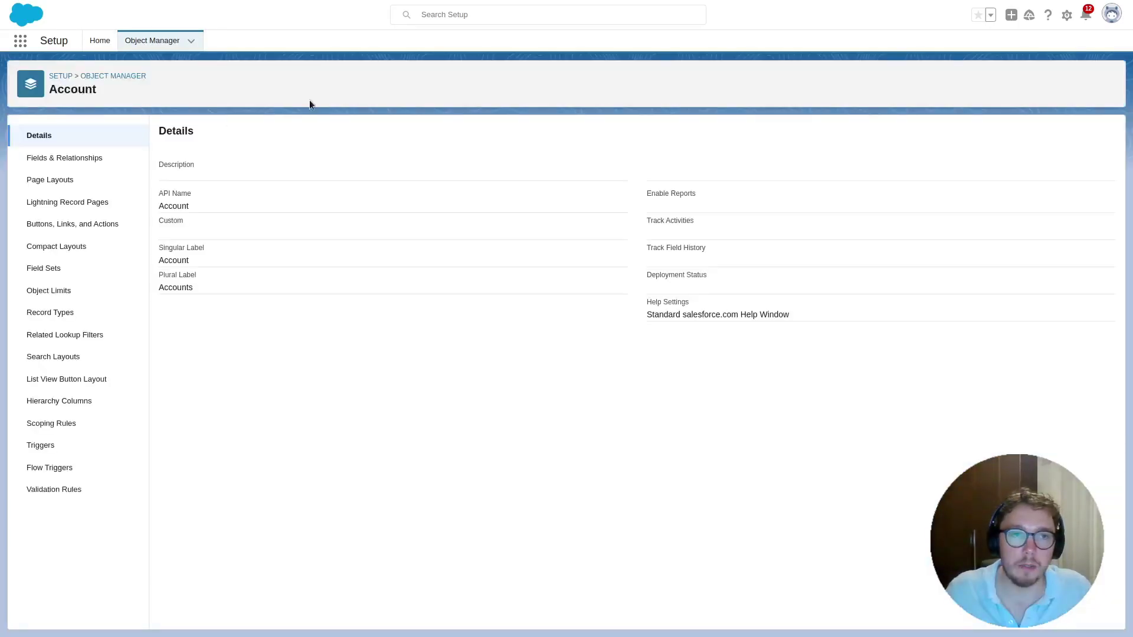
pyautogui.click(108, 229)
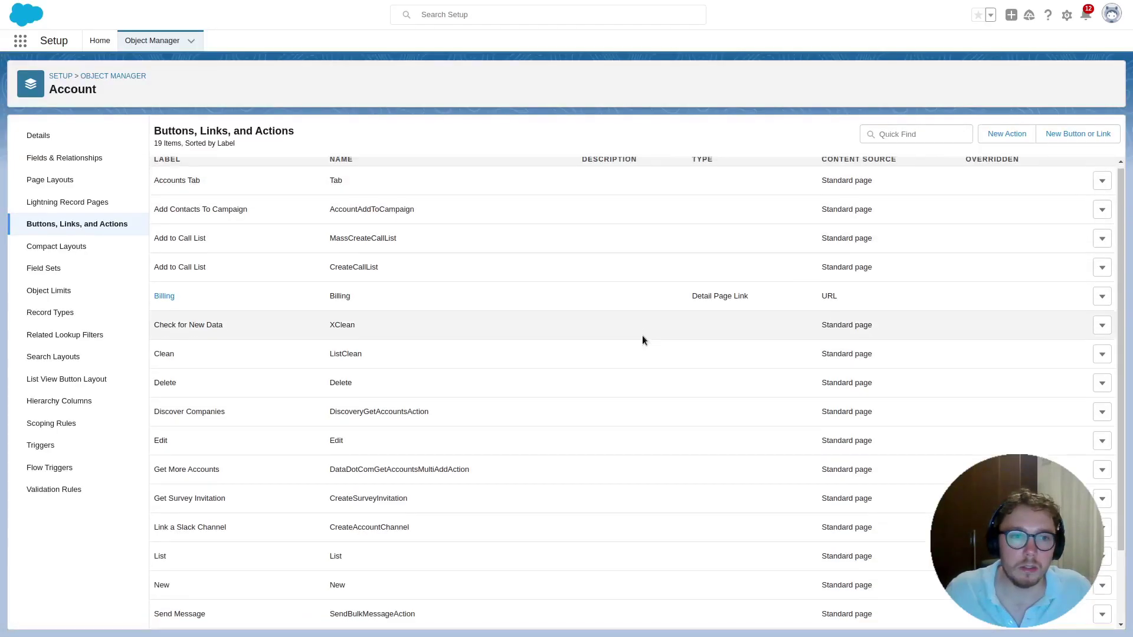
pyautogui.scroll(-2, 626, 346)
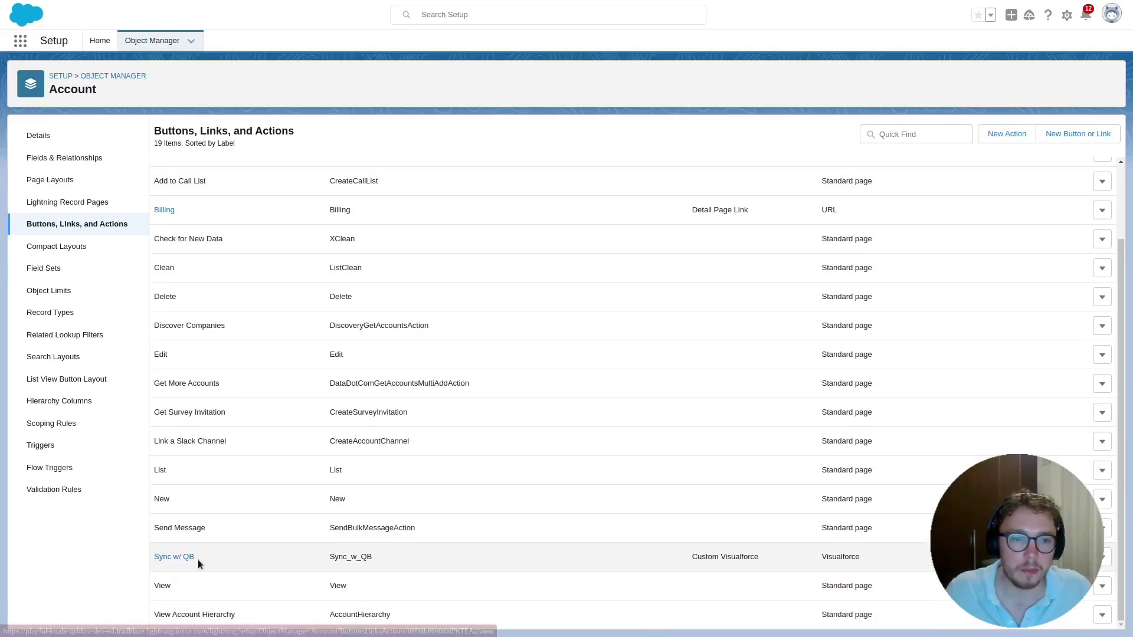
pyautogui.scroll(2, 197, 560)
# Step: Override the predefined mobile and Lightning actions on the Account Layout, add the Sync w/ QB action, and save the layout
pyautogui.click(75, 179)
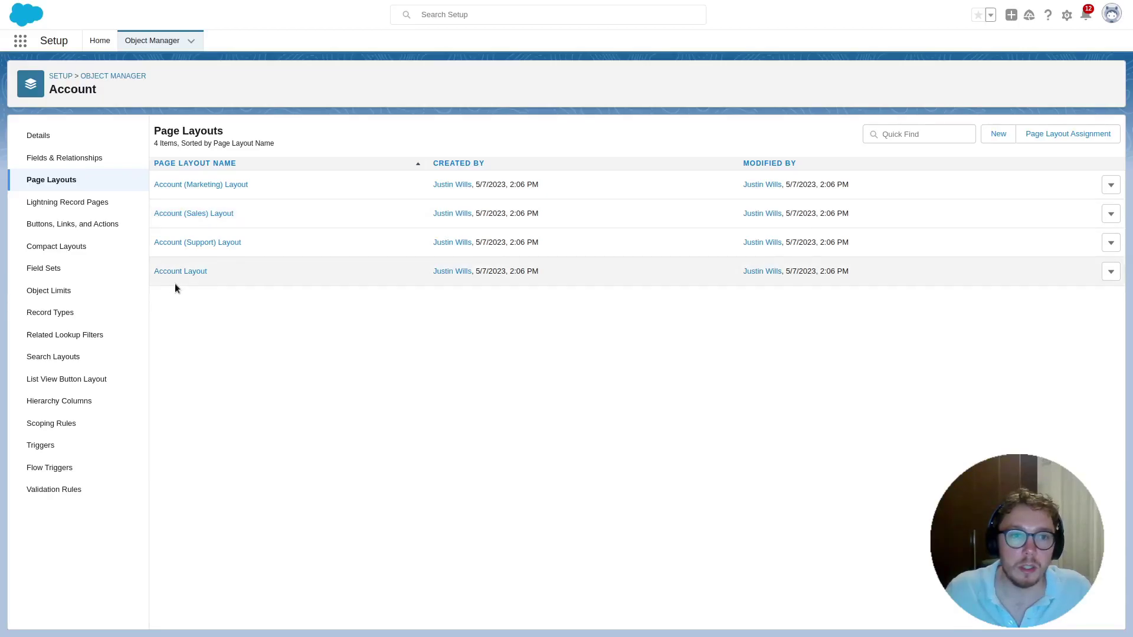
pyautogui.click(182, 271)
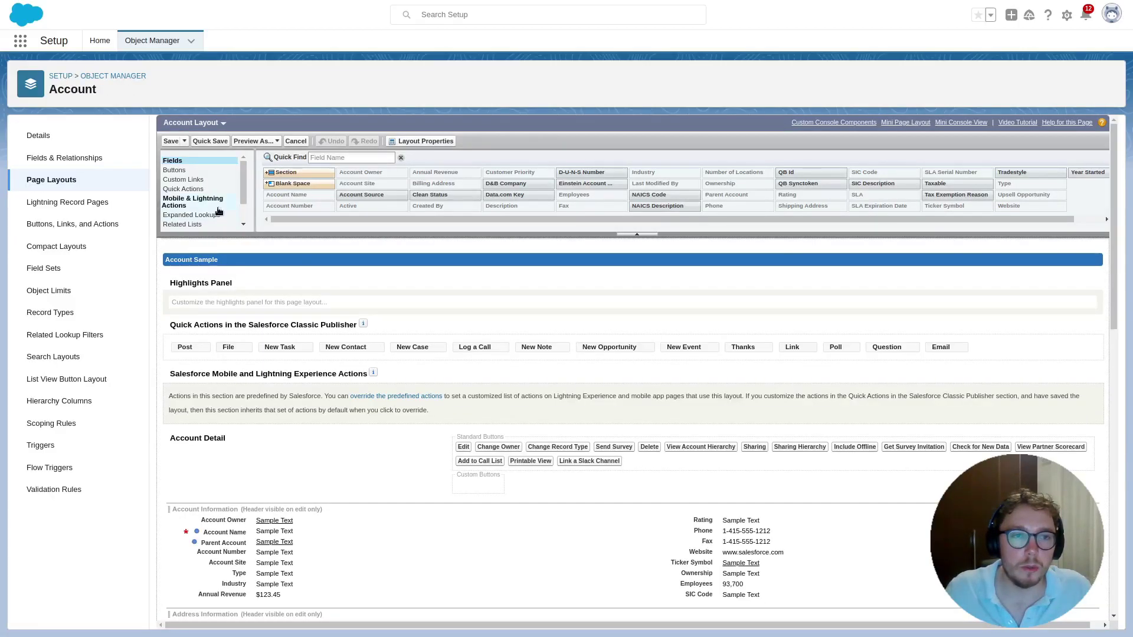
pyautogui.click(218, 211)
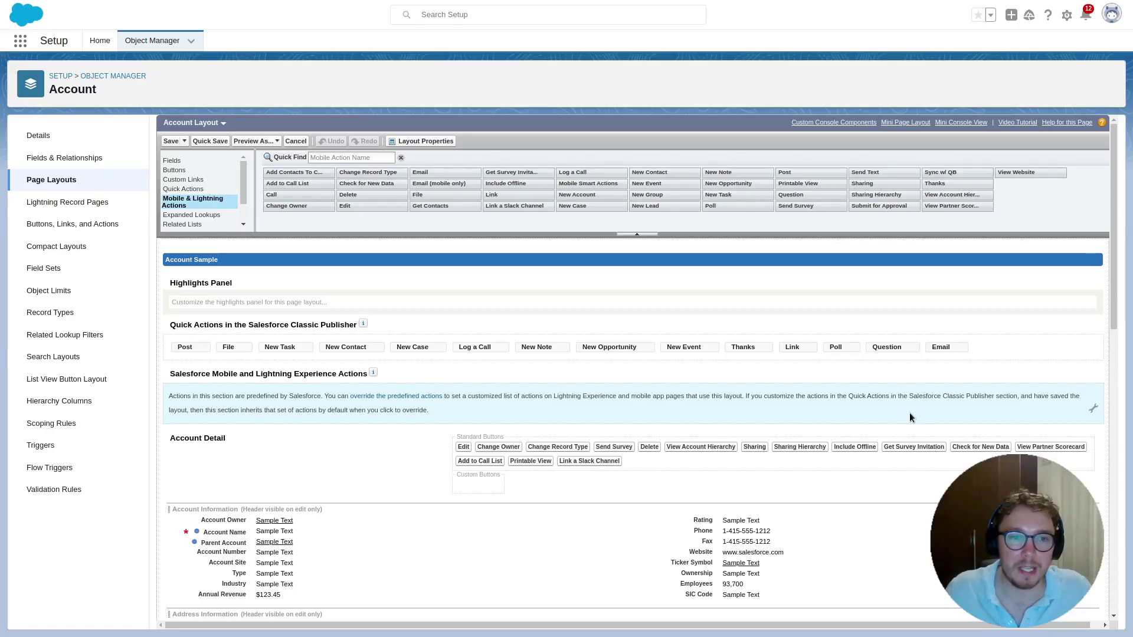
pyautogui.click(1093, 413)
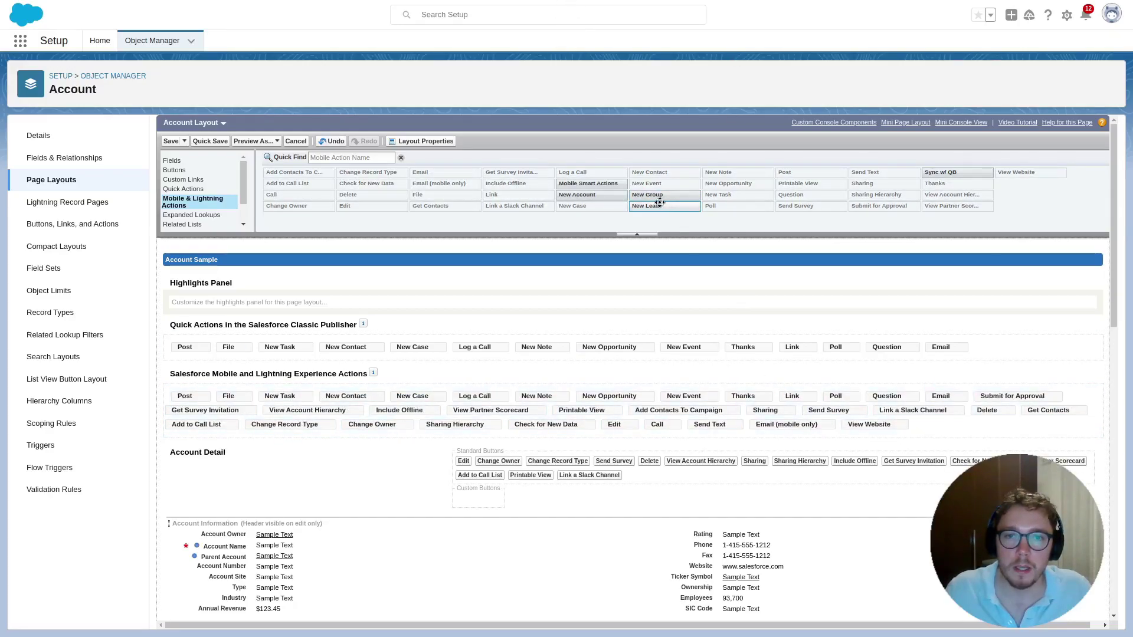
pyautogui.moveTo(940, 173); pyautogui.dragTo(925, 427)
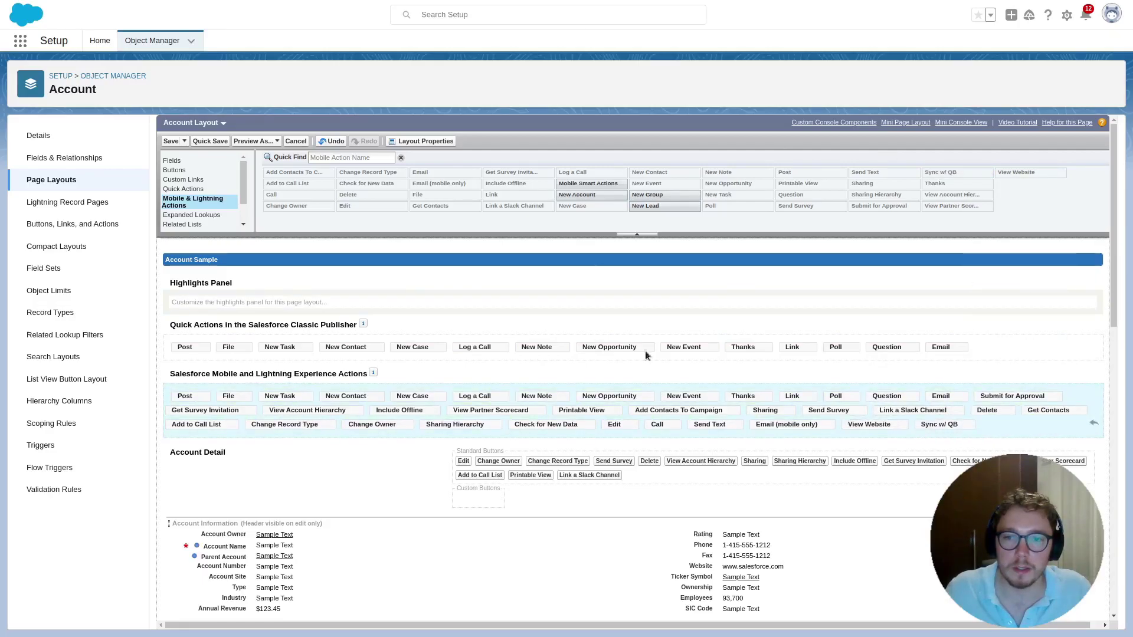
pyautogui.click(170, 142)
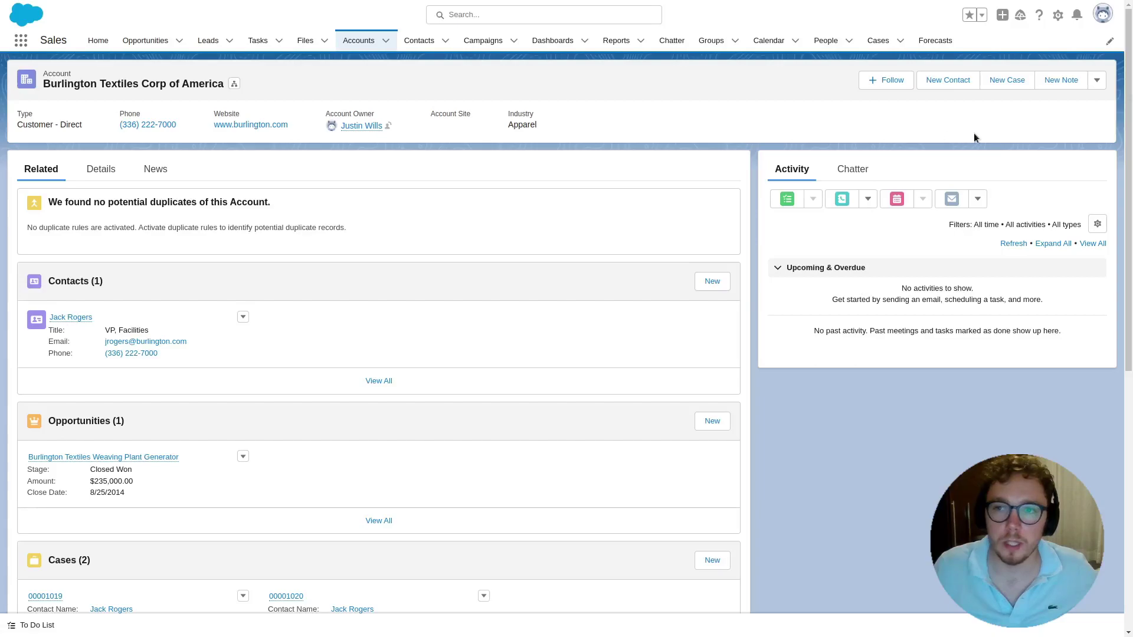
# Step: Run Sync w/ QB on the Burlington Textiles Corp of America account
pyautogui.click(1096, 82)
pyautogui.scroll(-1, 1038, 318)
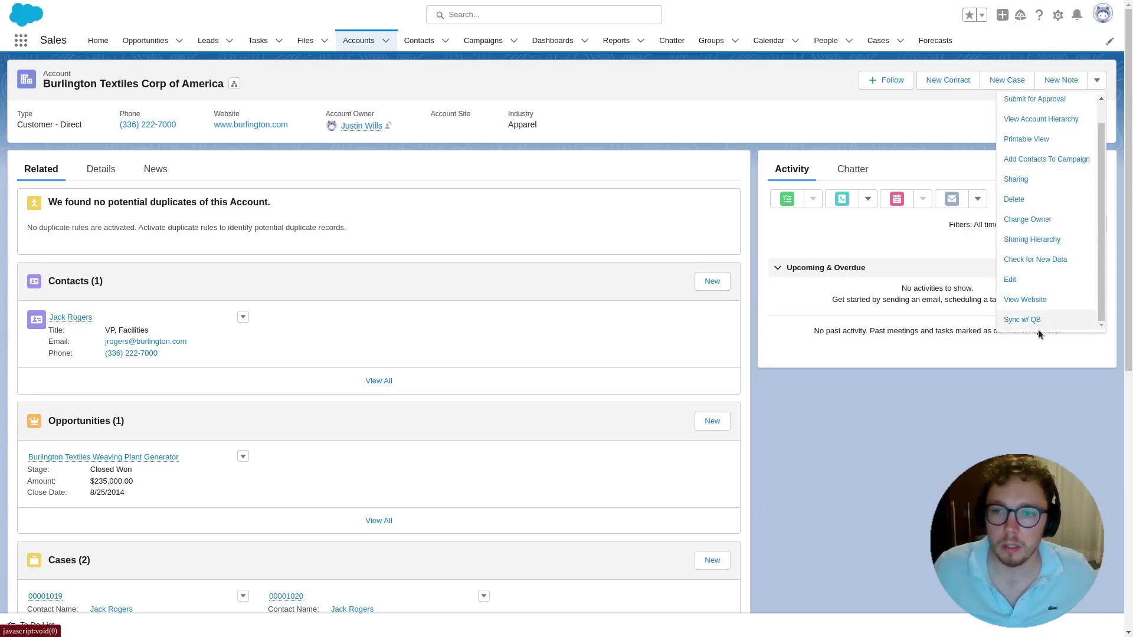
pyautogui.click(1037, 322)
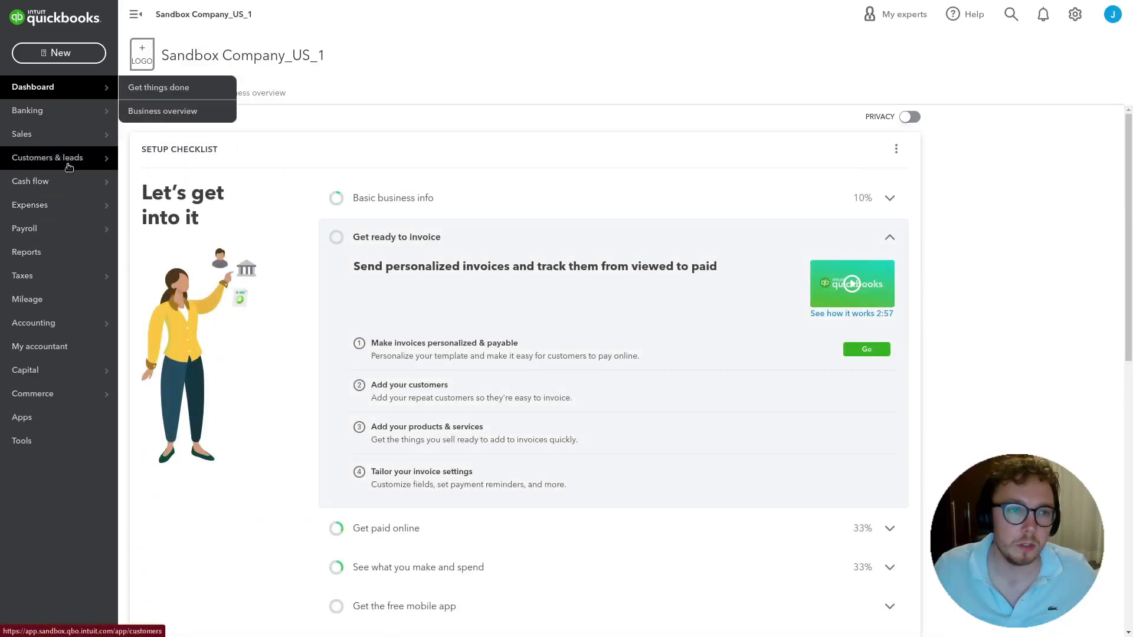
# Step: Switch to QuickBooks and check the synced Burlington Textiles Corp of America customer's details
pyautogui.moveTo(69, 168)
pyautogui.click(144, 158)
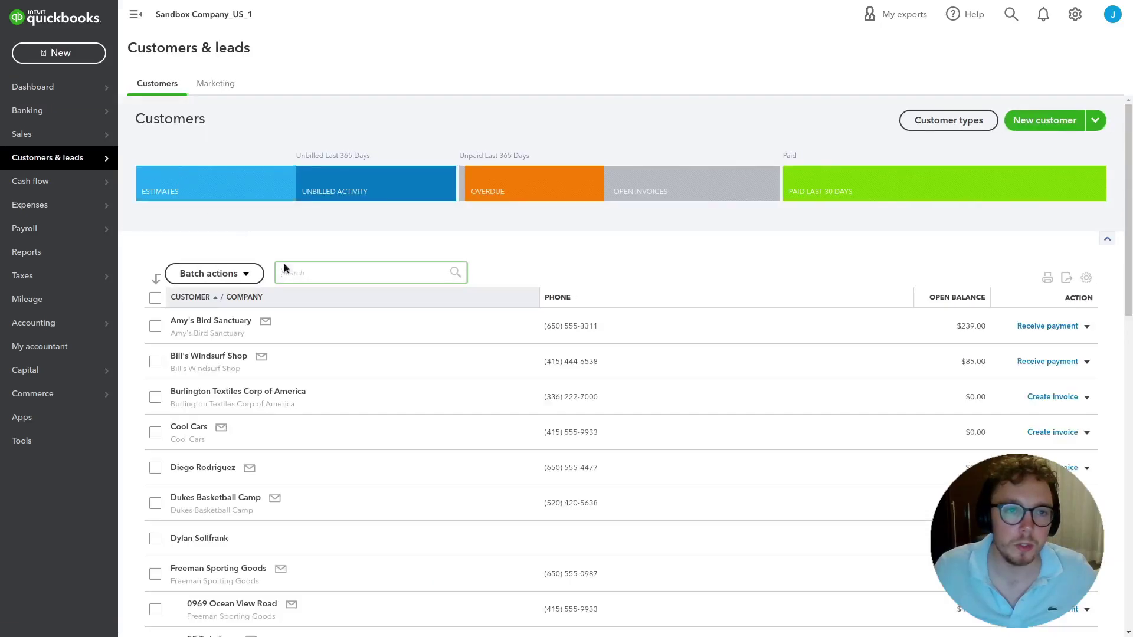
pyautogui.click(260, 392)
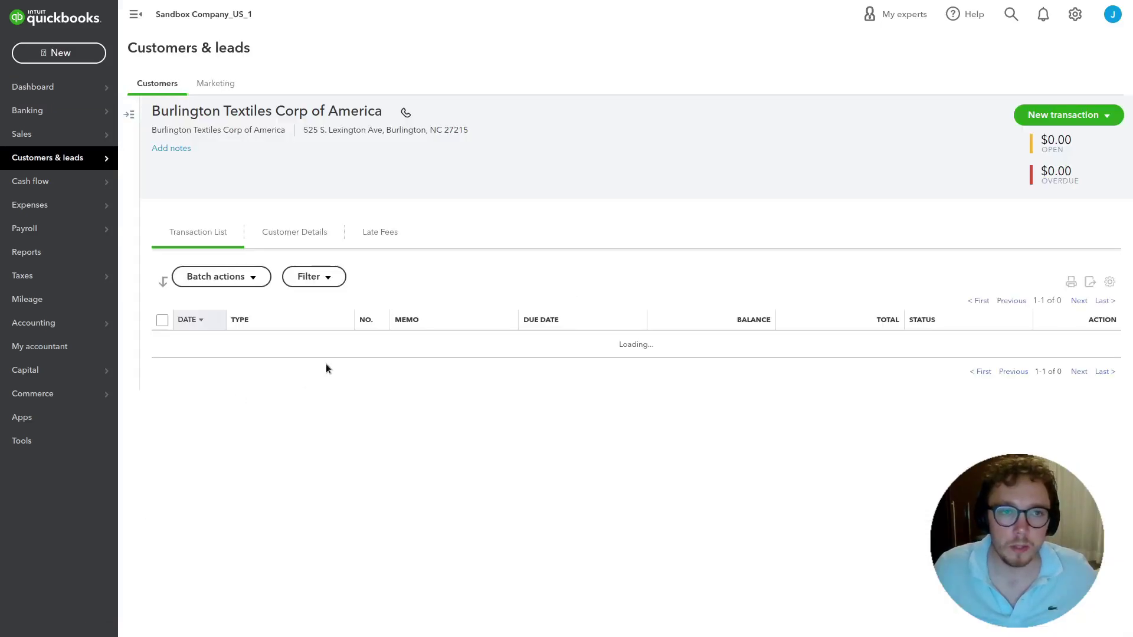
pyautogui.click(276, 231)
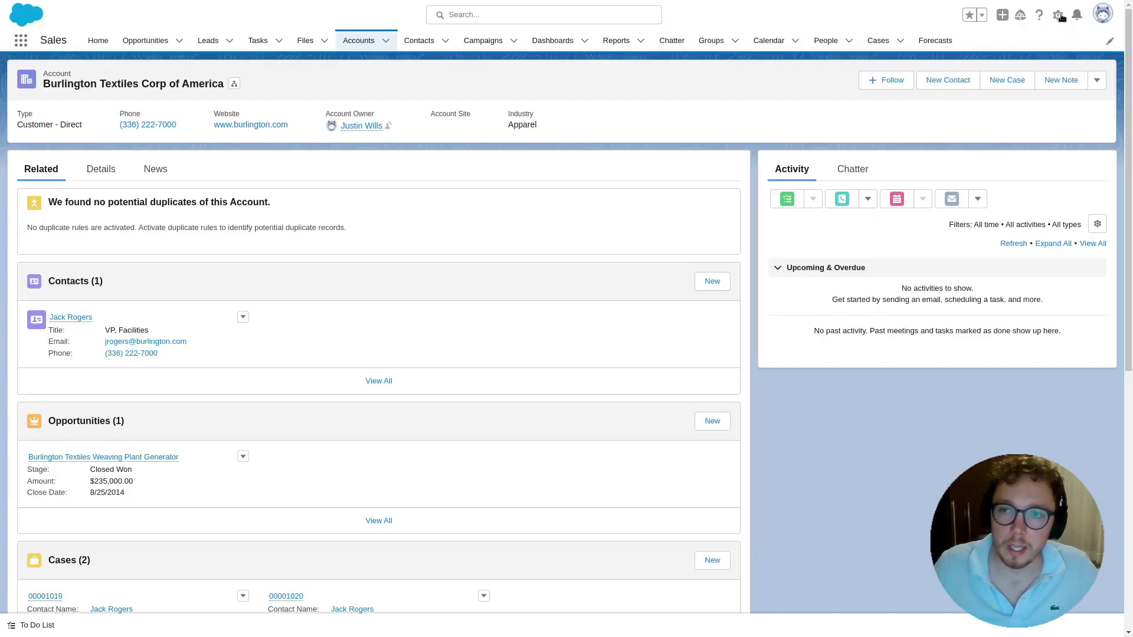
# Step: Return to Salesforce and review the details of the Burlington Textiles Corp of America account
pyautogui.click(1058, 15)
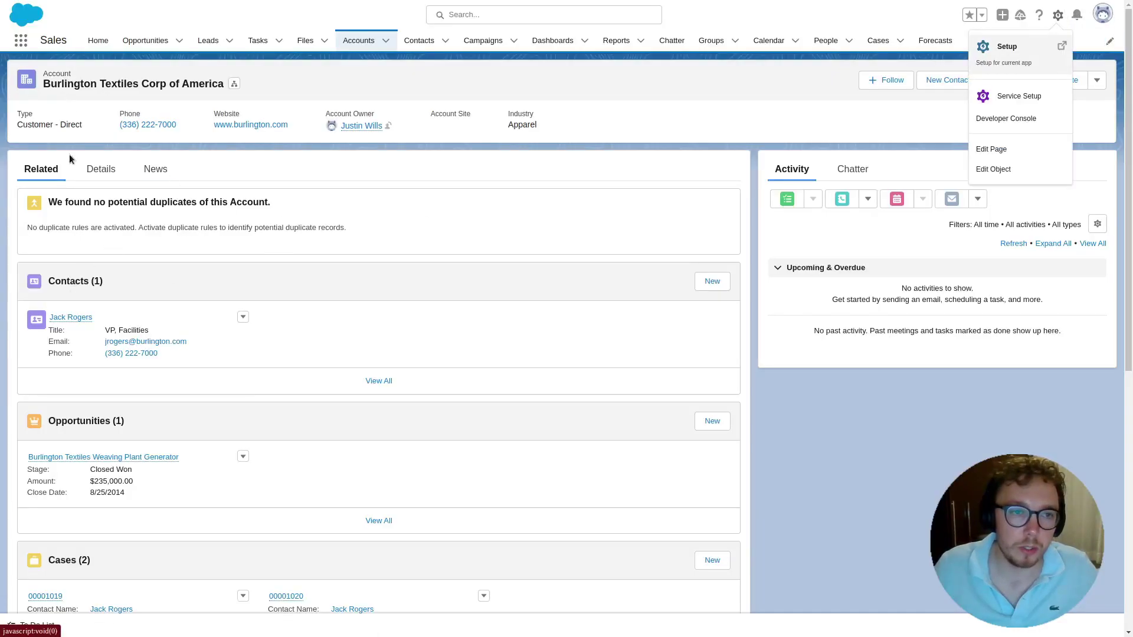
pyautogui.click(101, 169)
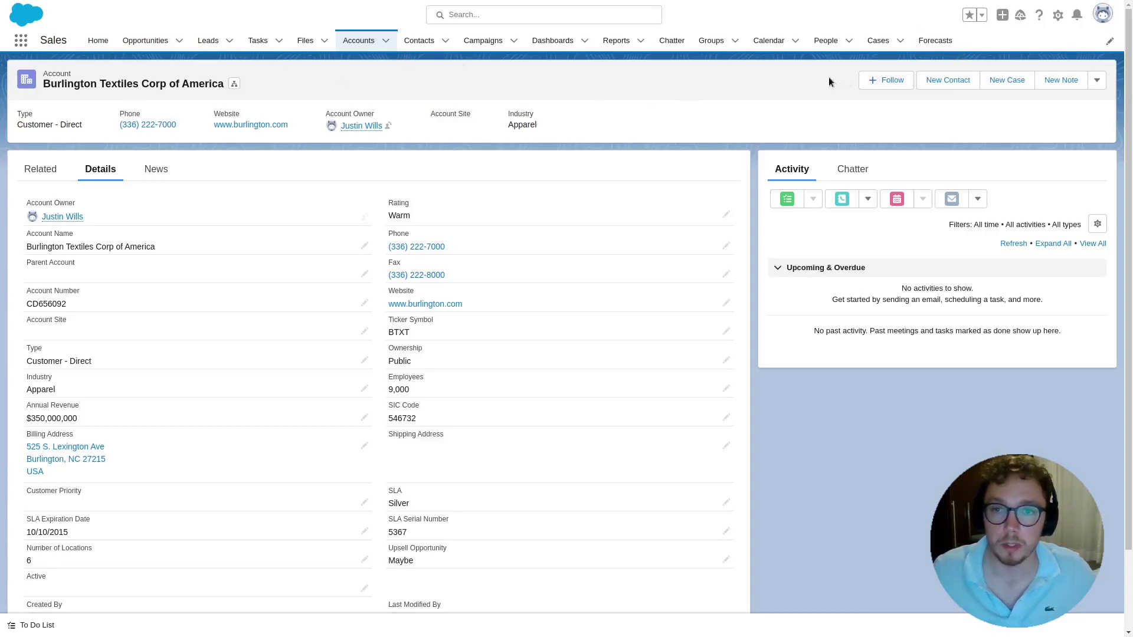
pyautogui.click(1058, 16)
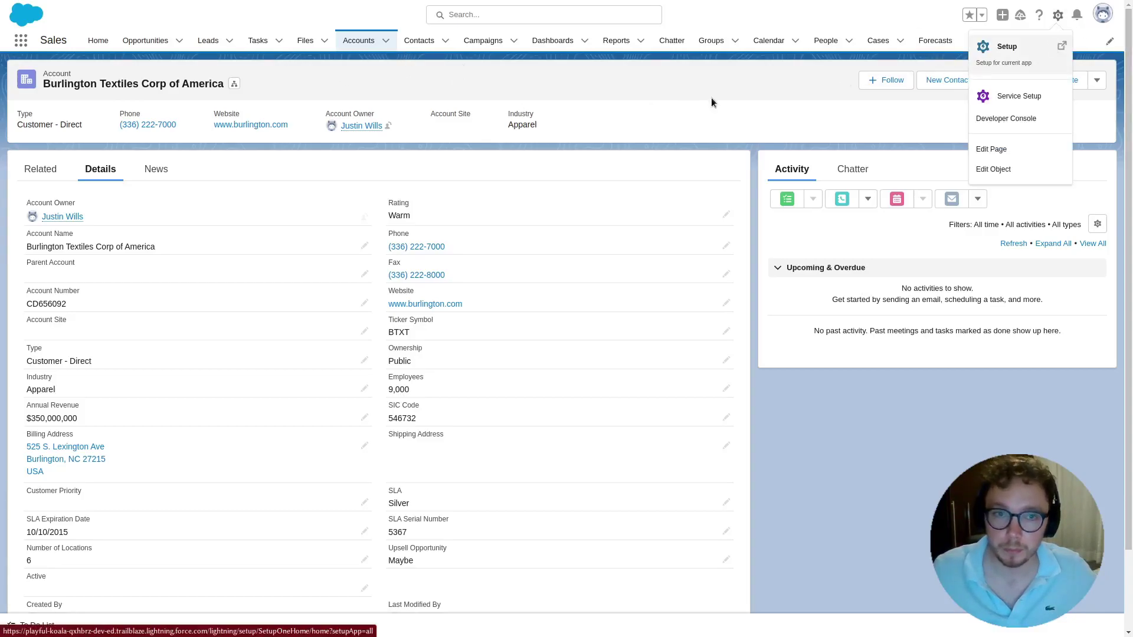
pyautogui.click(583, 95)
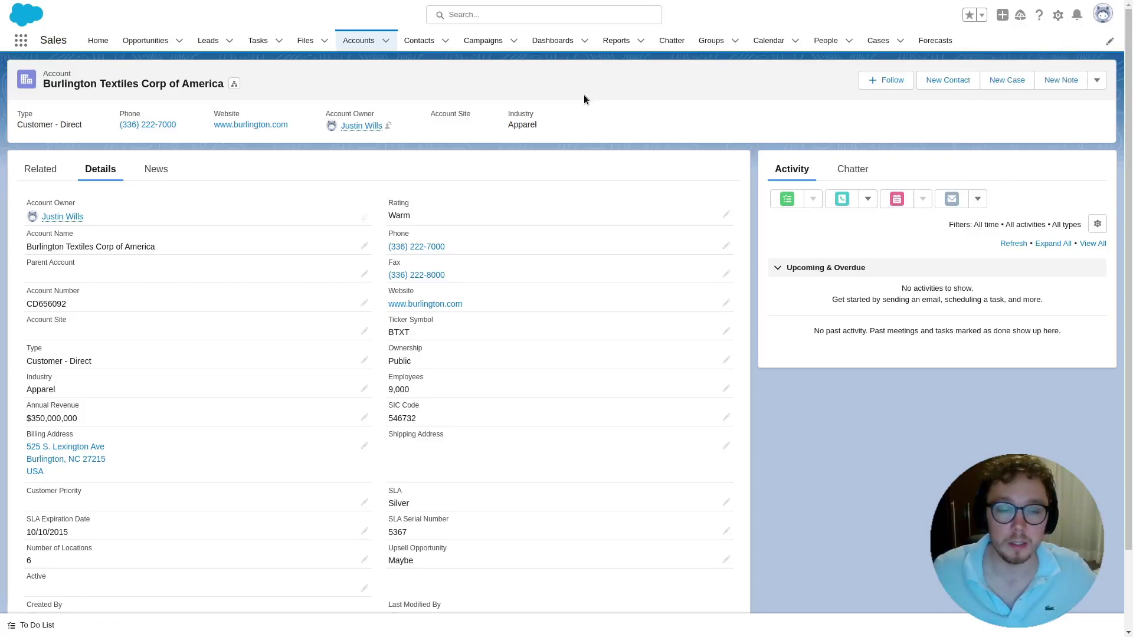
# Step: Find the Product object in the Setup Object Manager and open its fields and relationships
pyautogui.click(1056, 22)
pyautogui.click(1010, 52)
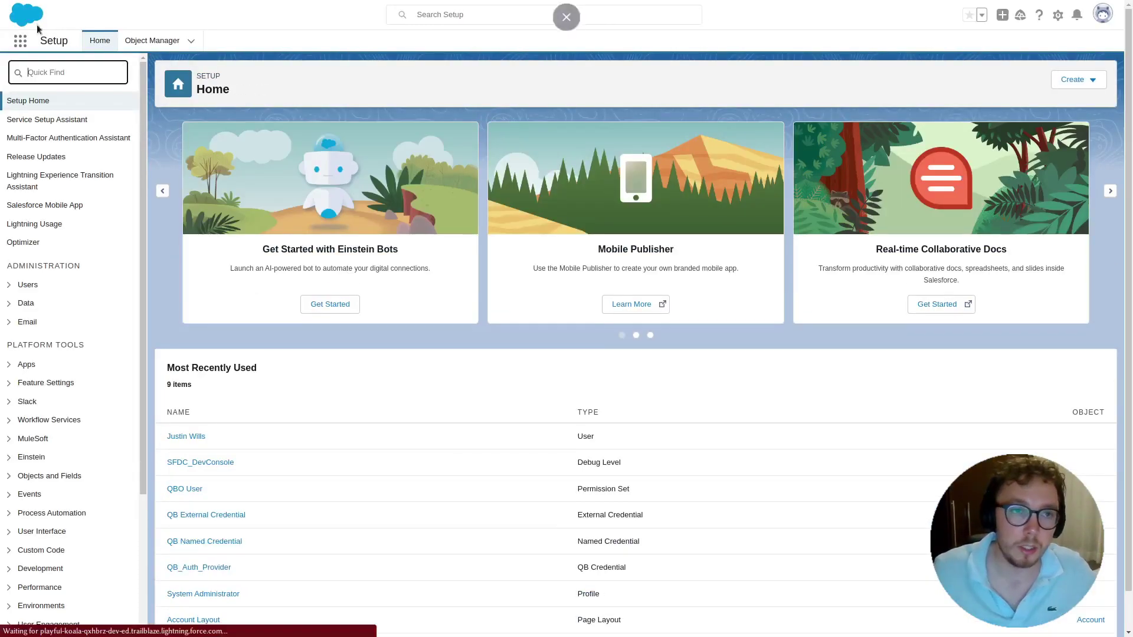
pyautogui.click(123, 42)
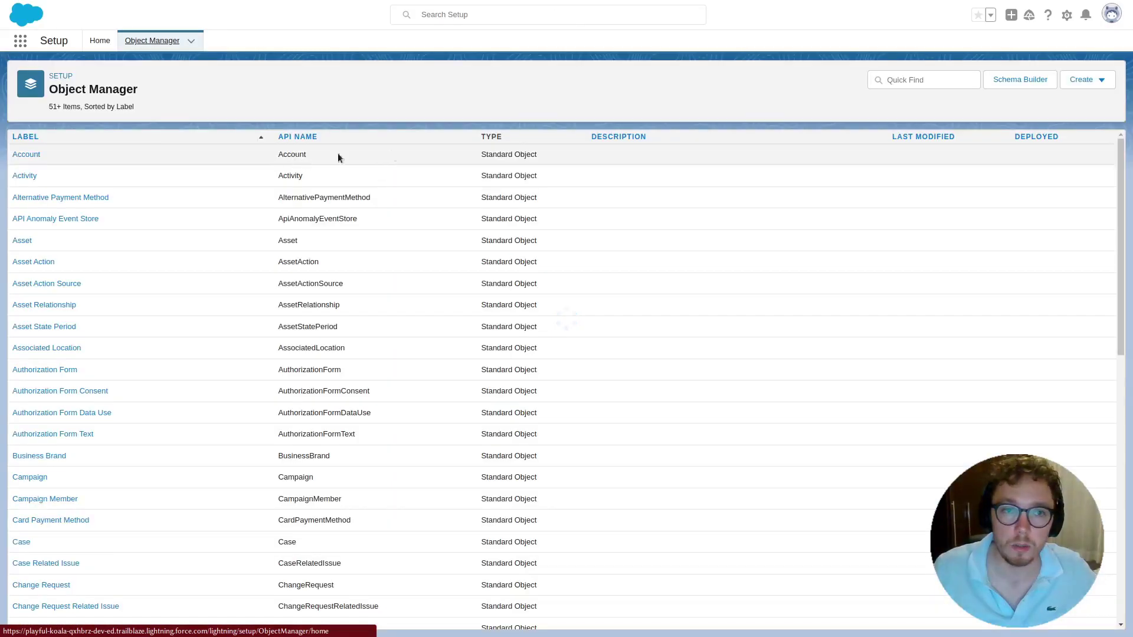
pyautogui.click(899, 78)
pyautogui.write('pro')
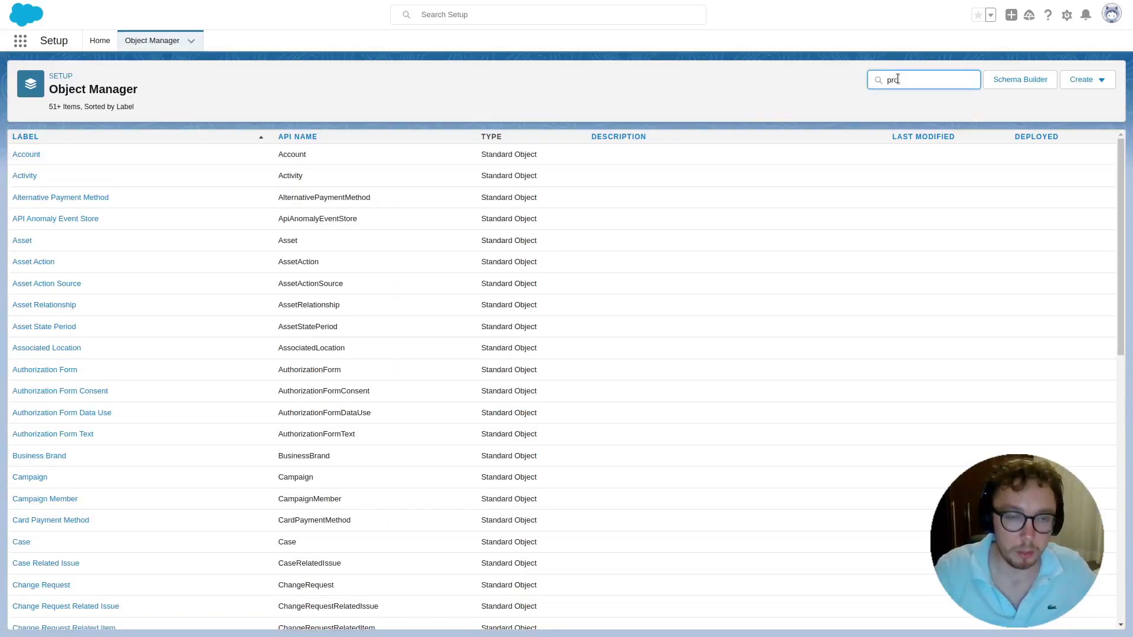
pyautogui.write('duct')
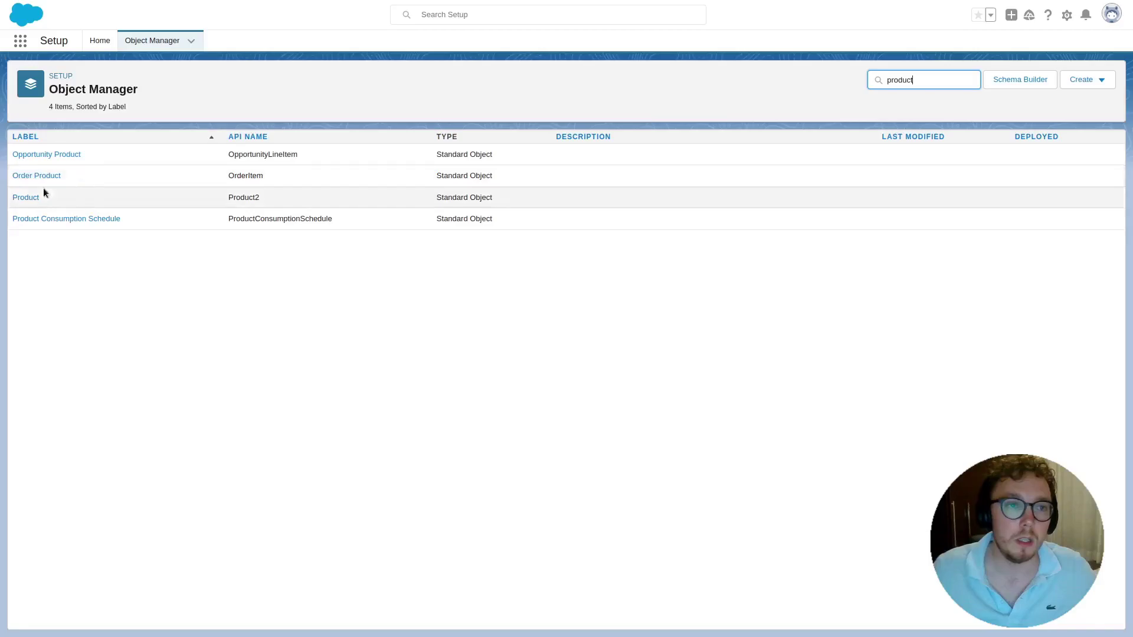
pyautogui.click(28, 198)
pyautogui.click(53, 157)
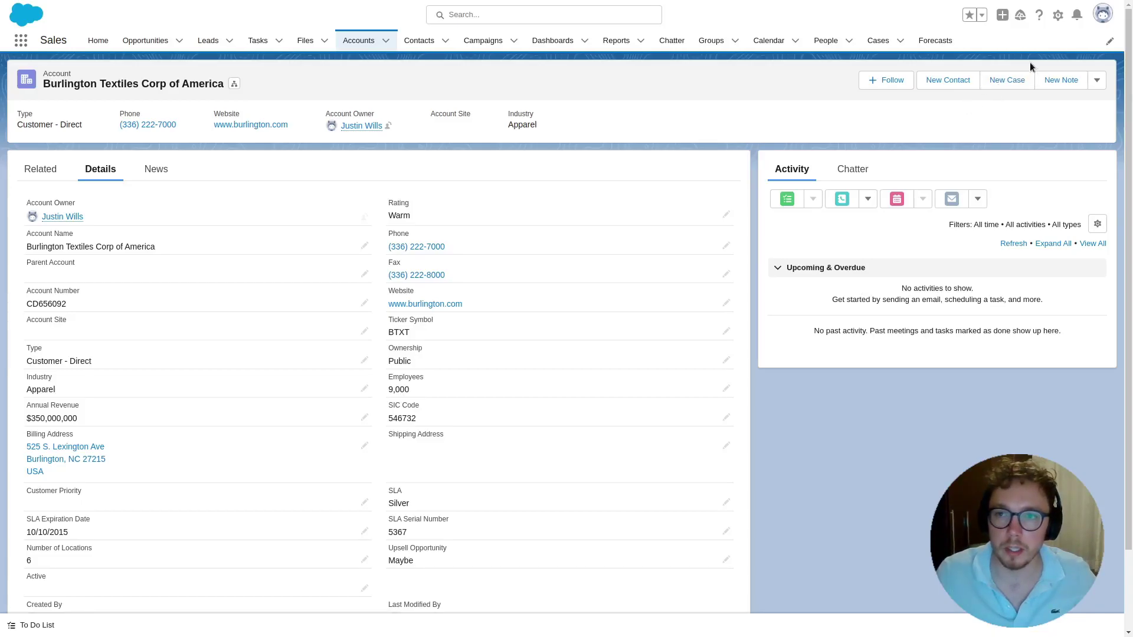
# Step: Search Salesforce Setup for "custom" and open Custom Metadata Types
pyautogui.click(1058, 15)
pyautogui.click(1040, 51)
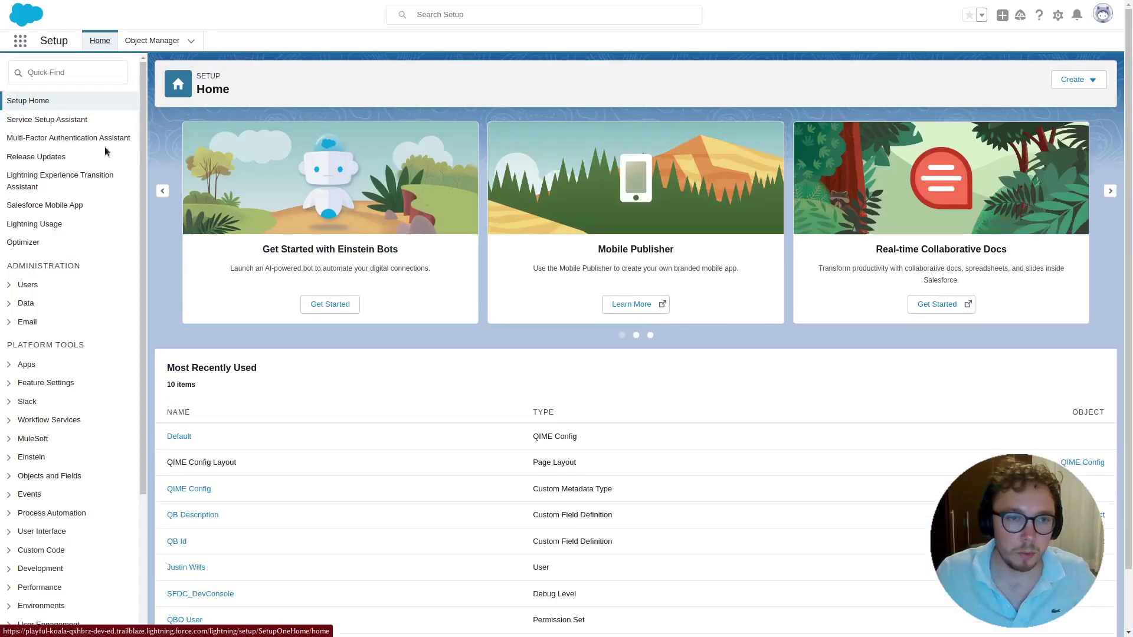
pyautogui.click(67, 73)
pyautogui.write('cusrt')
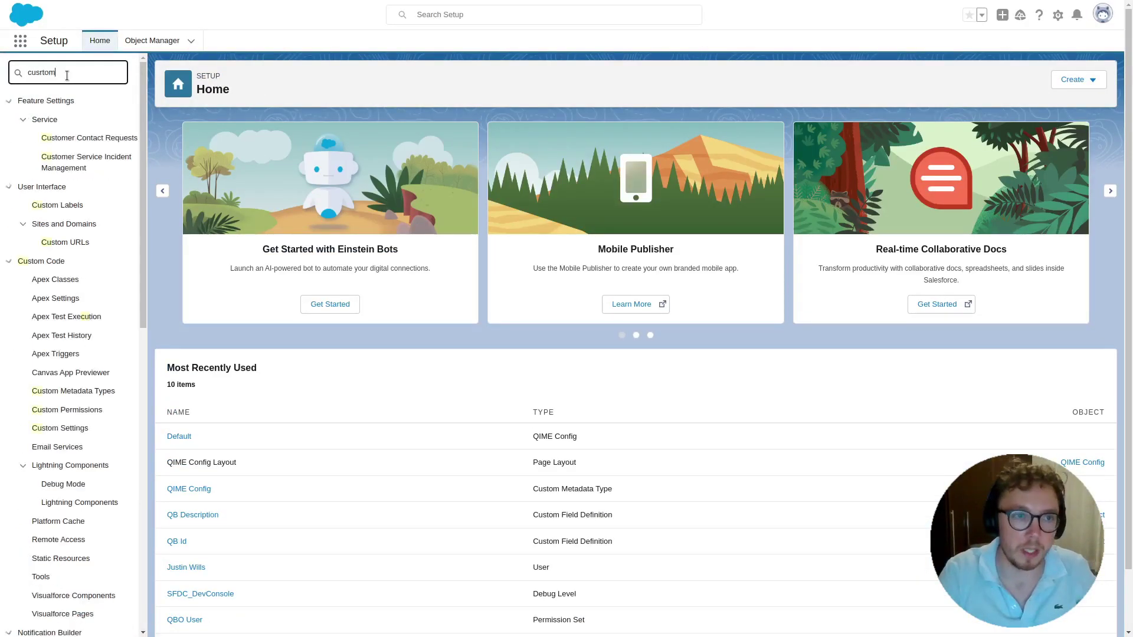
pyautogui.write('ro')
pyautogui.press('BackSpace')
pyautogui.press('BackSpace')
pyautogui.press('BackSpace')
pyautogui.write('ss')
pyautogui.press('BackSpace')
pyautogui.write('tom')
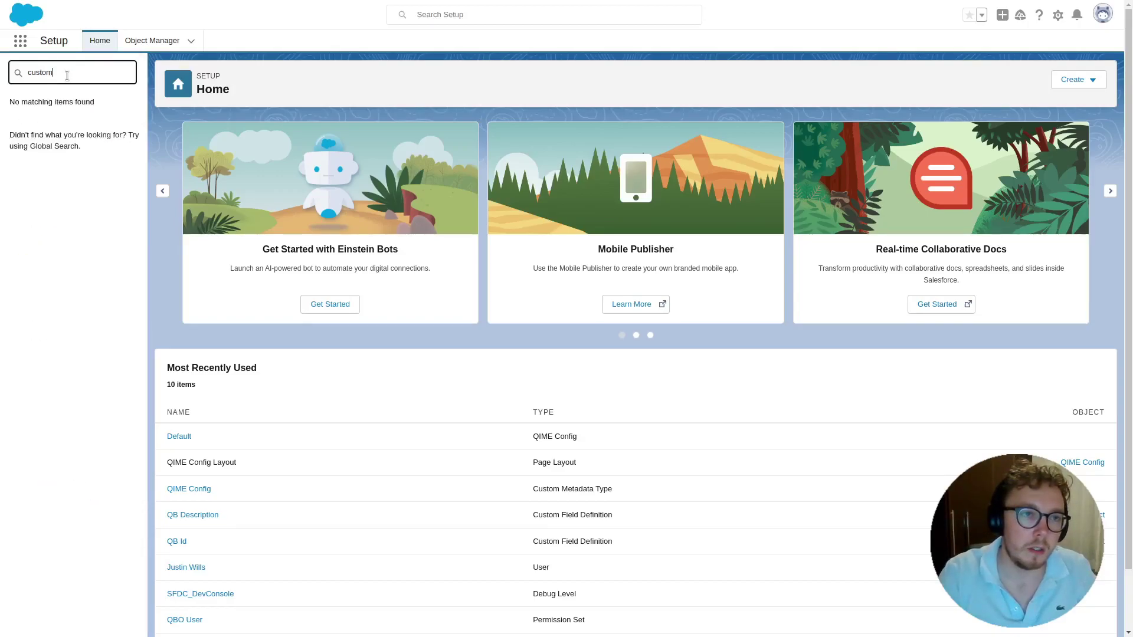
pyautogui.click(86, 388)
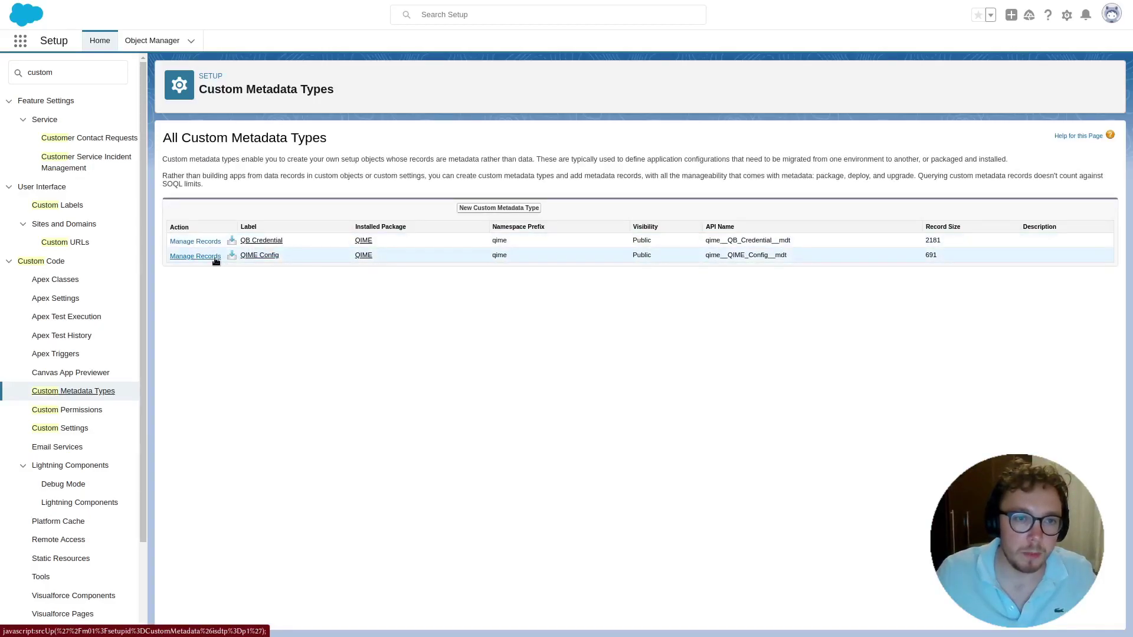
# Step: Enable Use Line Item on the Default record of the QIME Config metadata type and save it
pyautogui.click(214, 258)
pyautogui.click(214, 200)
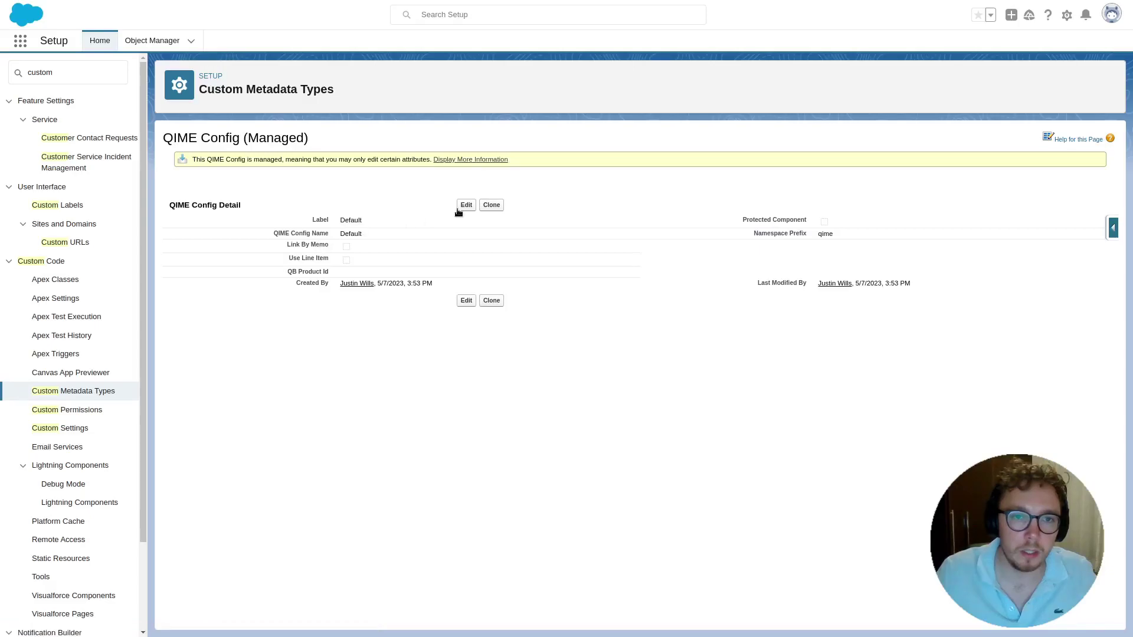
pyautogui.click(465, 206)
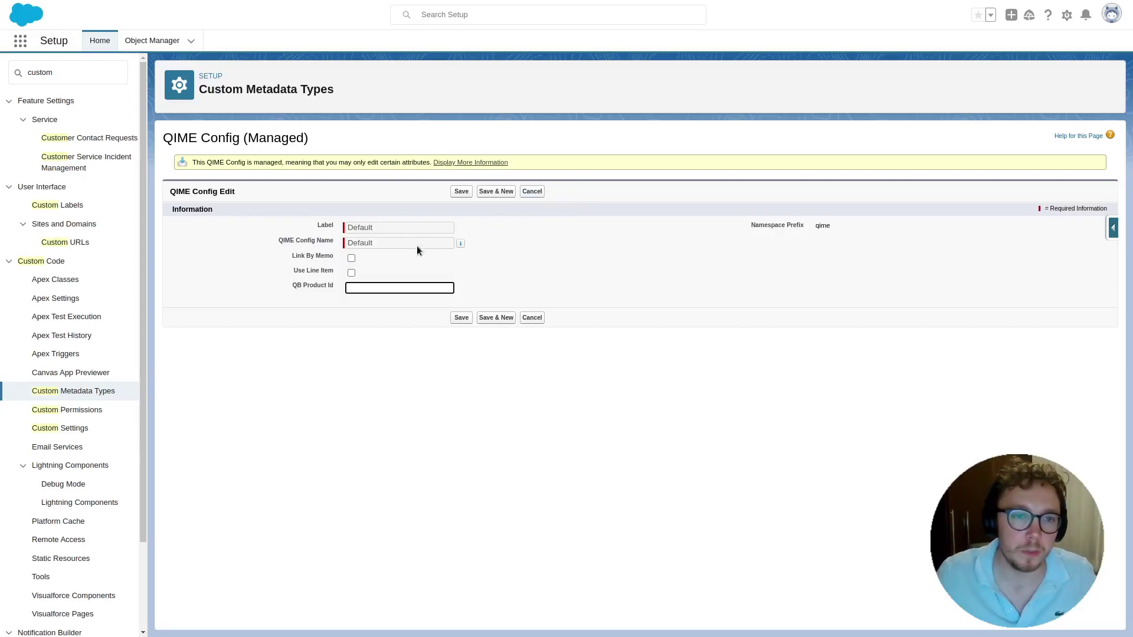
pyautogui.click(350, 272)
pyautogui.click(363, 287)
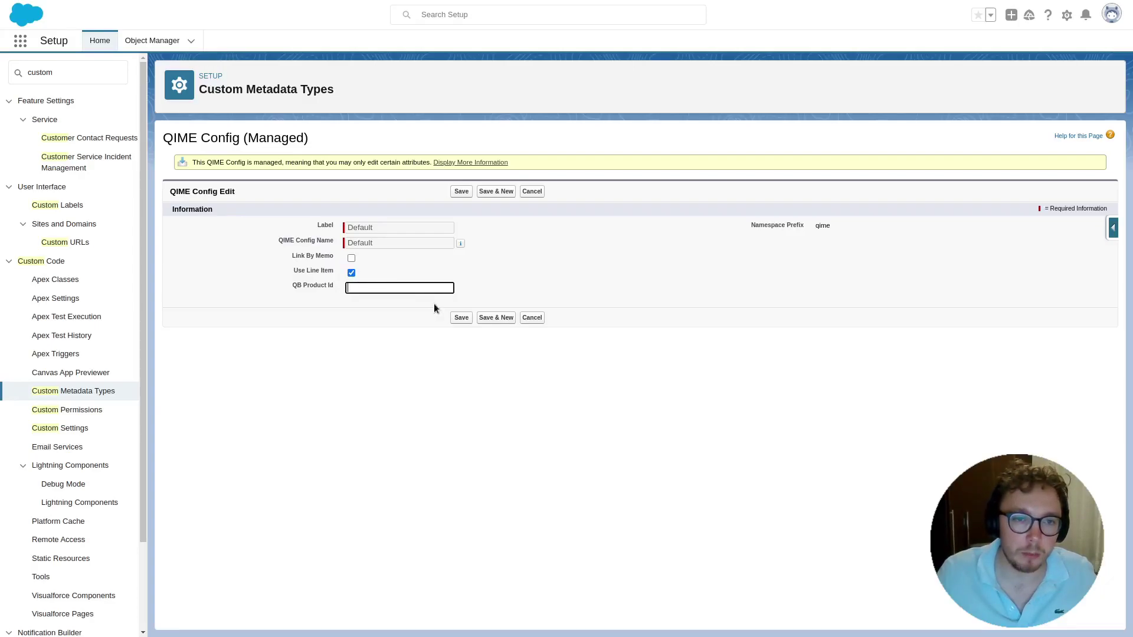
pyautogui.click(459, 318)
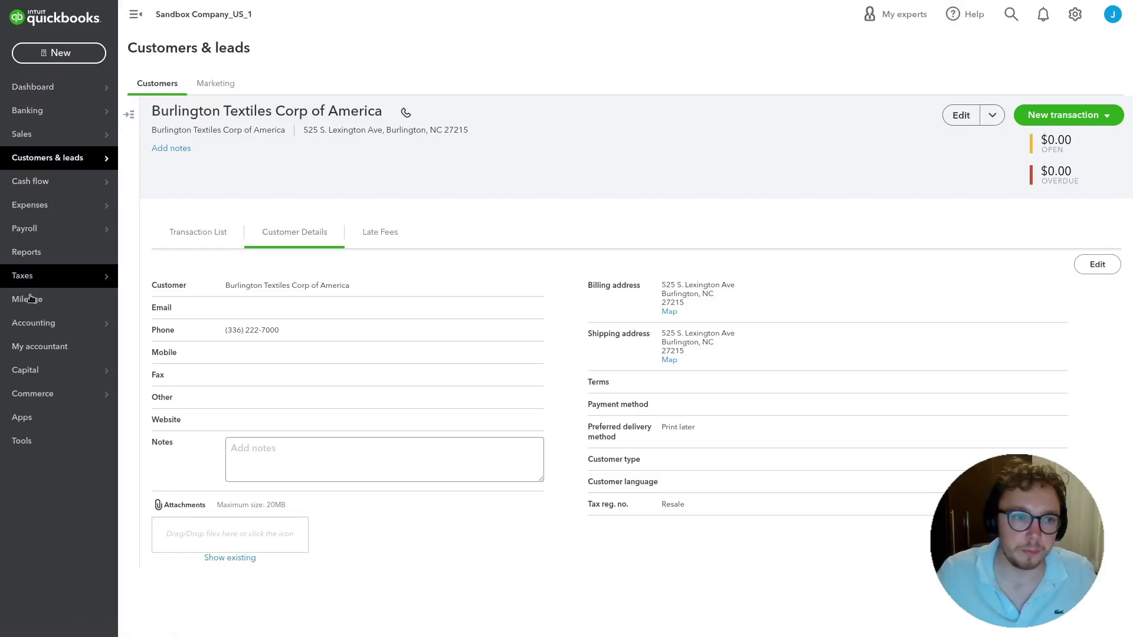
# Step: Switch to QuickBooks, open the Products and Services list and run the report for the Concrete item
pyautogui.click(1075, 14)
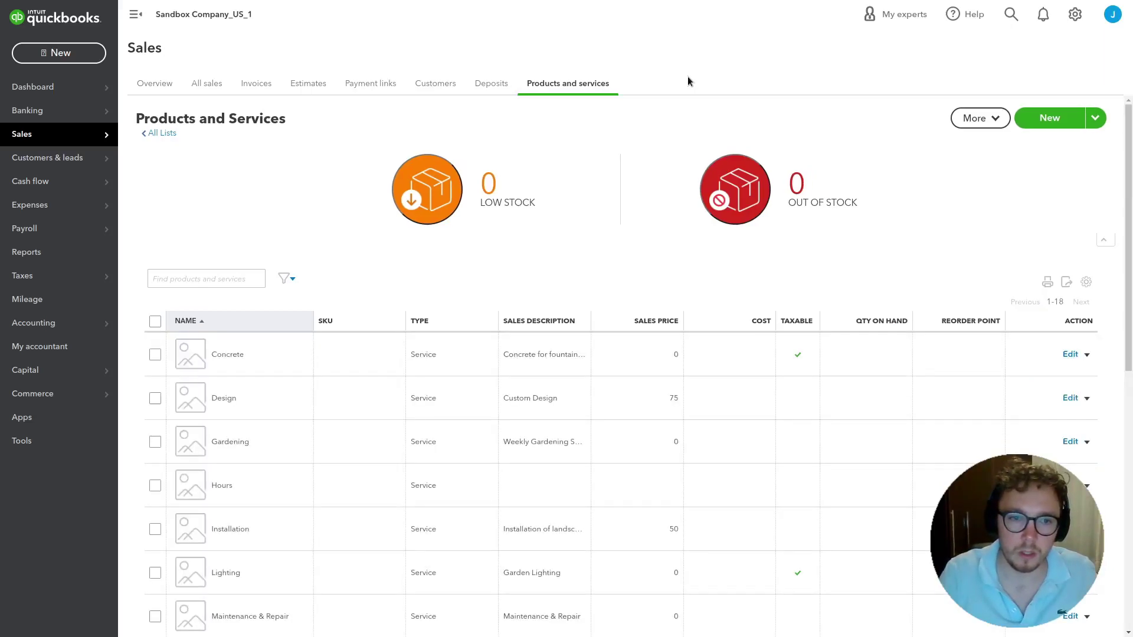
pyautogui.click(1088, 356)
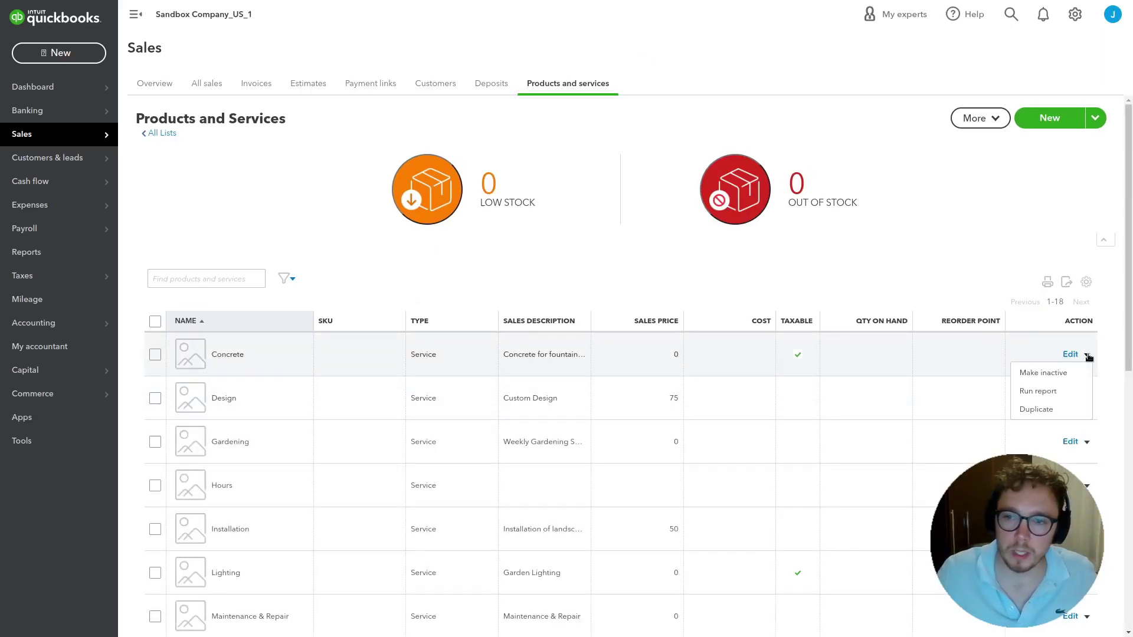
pyautogui.click(1039, 391)
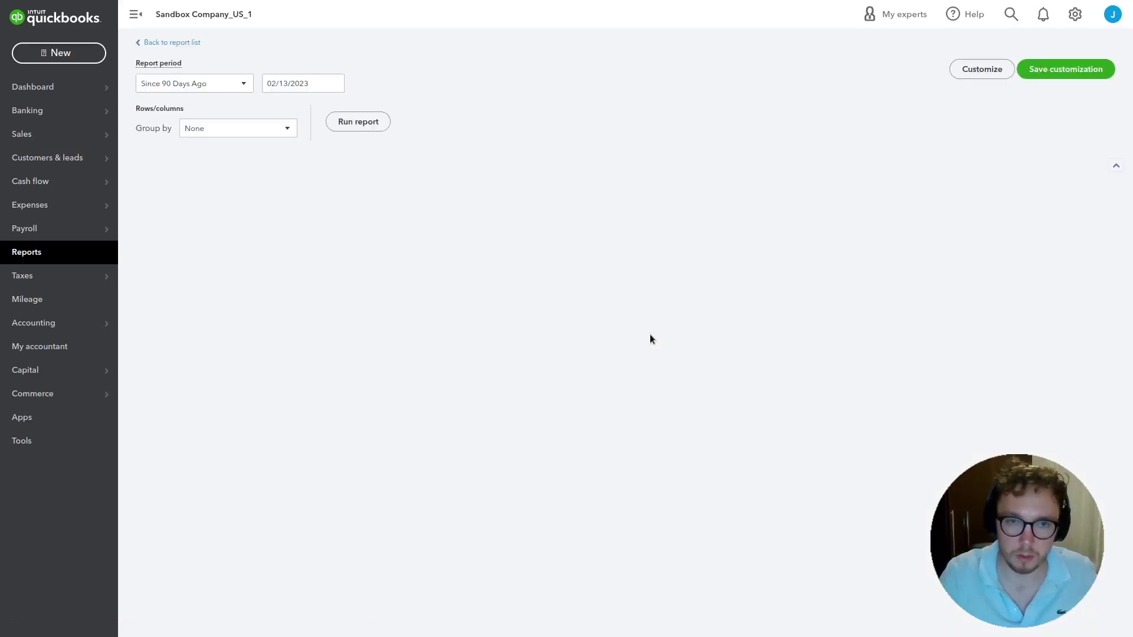
# Step: Take the browser out of full screen and select the complete URL of the Concrete report
pyautogui.press('F12')
pyautogui.press('F11')
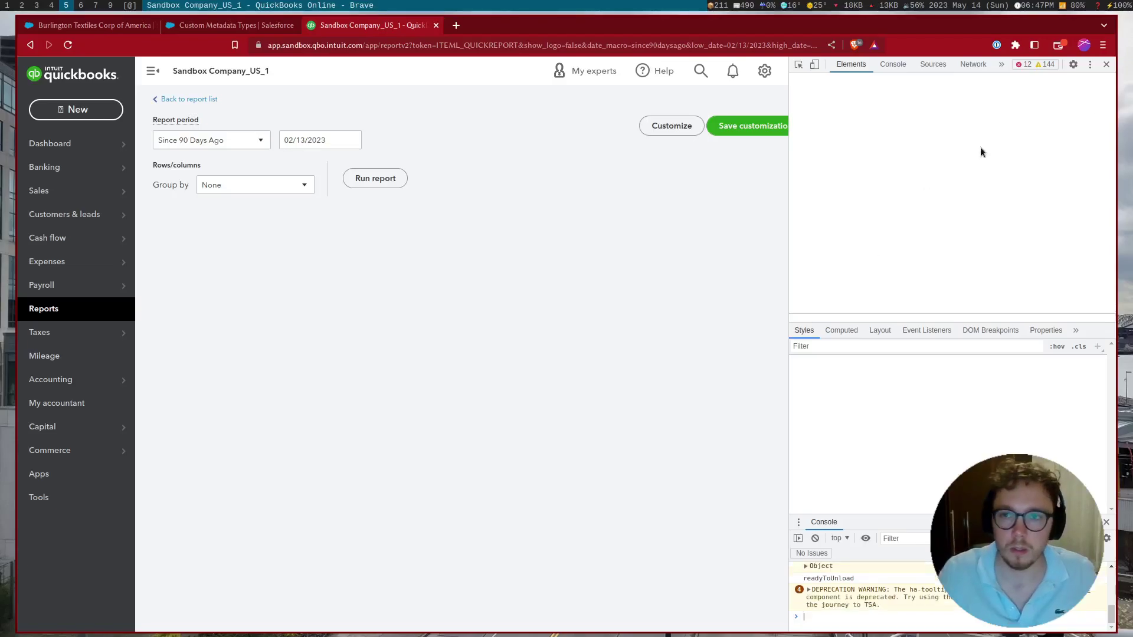
pyautogui.click(1106, 64)
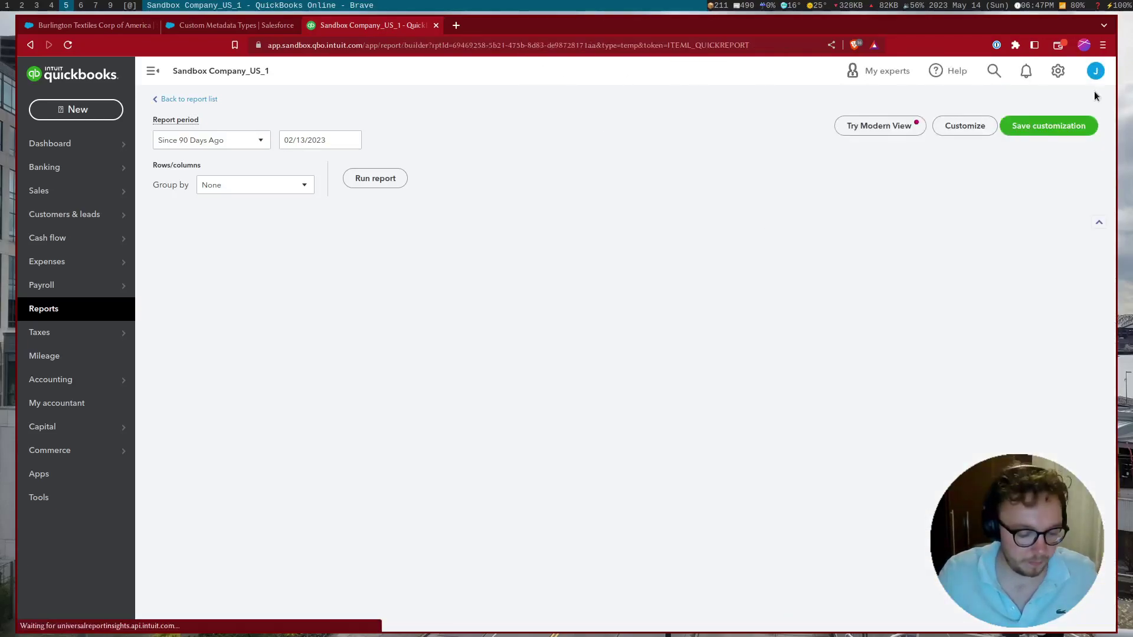
pyautogui.press('super+a')
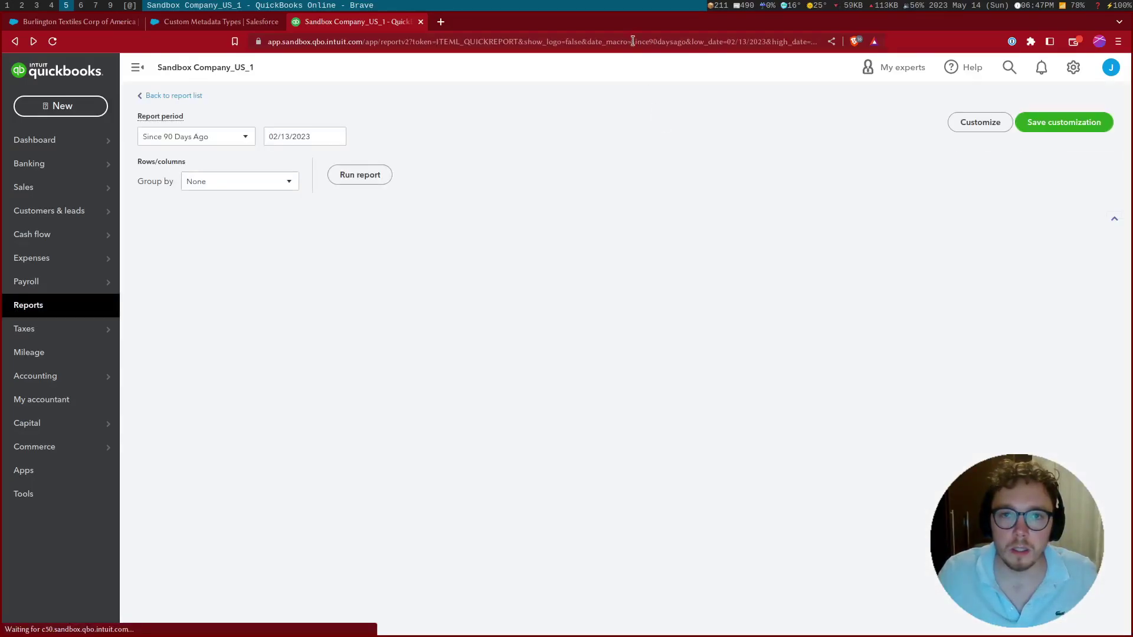
pyautogui.click(635, 41)
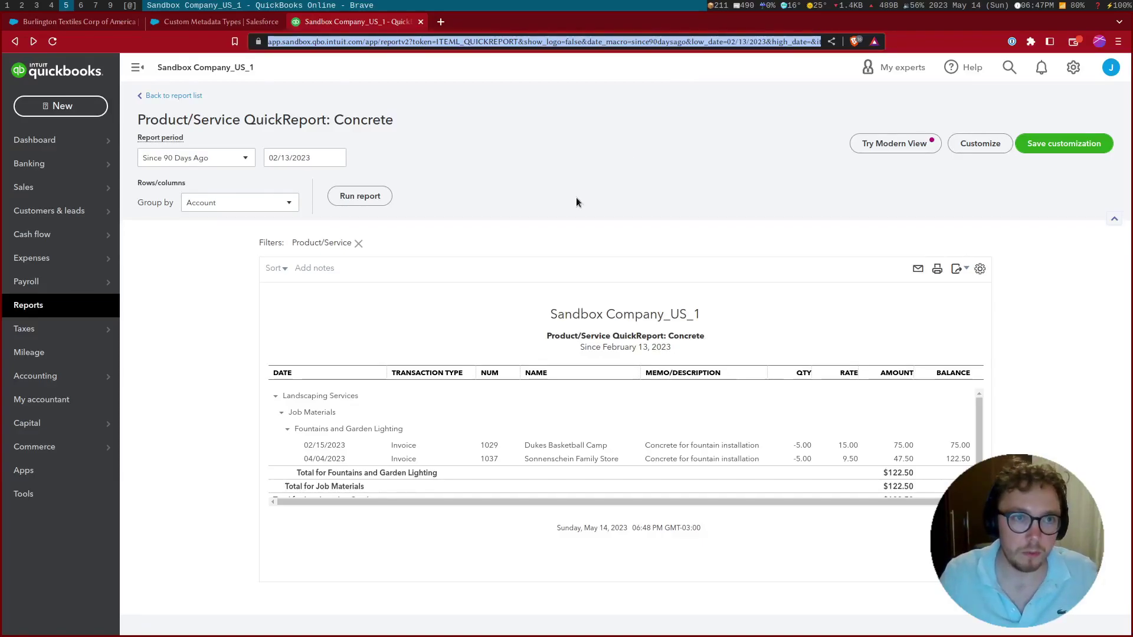
# Step: Launch Neovim in a new terminal and paste the report URL into an empty buffer
pyautogui.press('super+Return')
pyautogui.write('v')
pyautogui.press('Return')
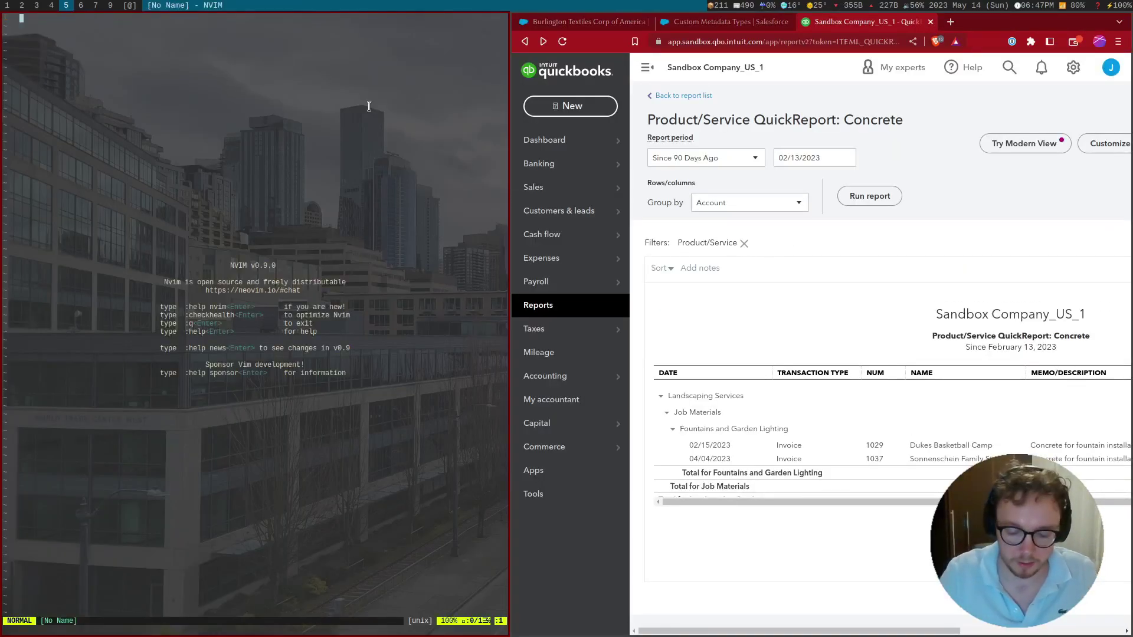
pyautogui.press('p')
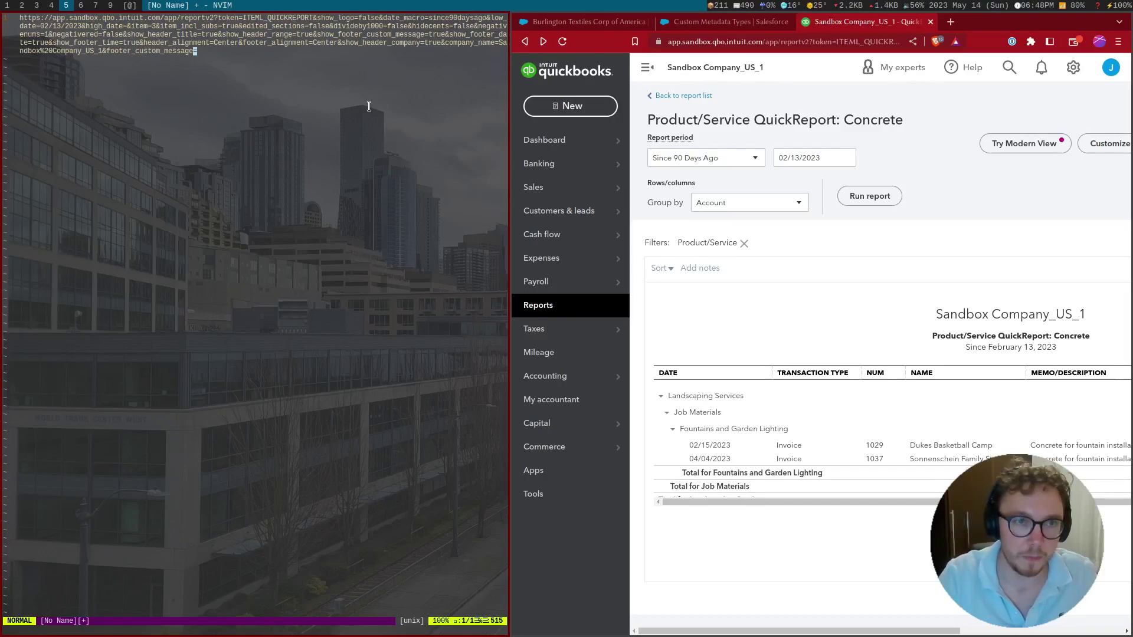
# Step: Search the pasted URL for "item" and move to that parameter's value to read the product ID
pyautogui.write('/item')
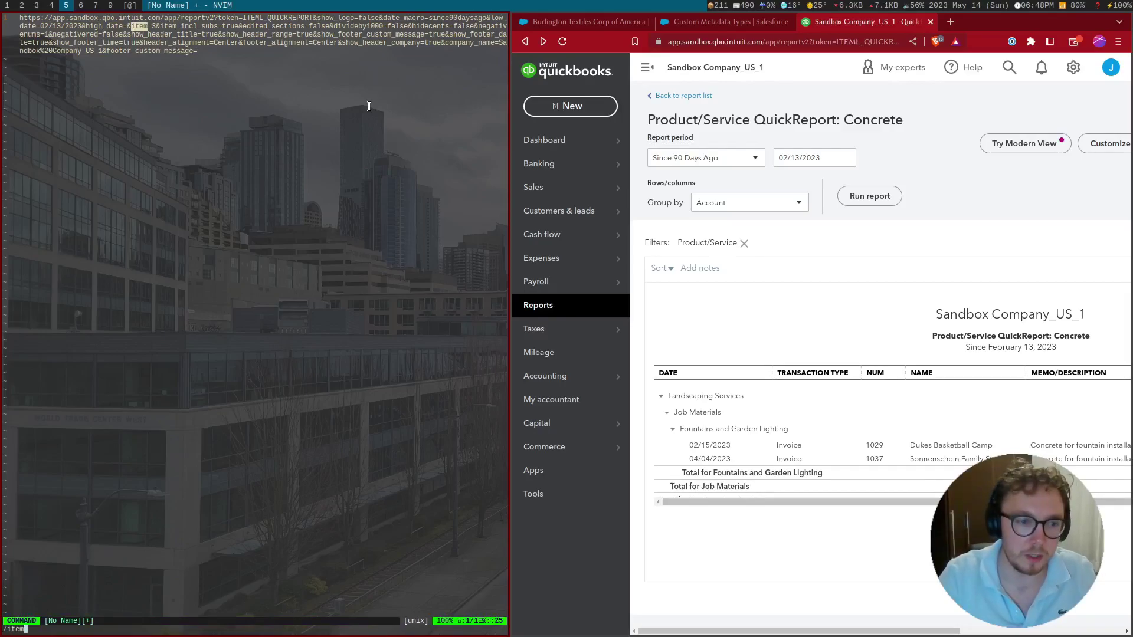
pyautogui.press('Return')
pyautogui.press('l')
pyautogui.press('l')
pyautogui.press('l')
pyautogui.press('l')
pyautogui.press('l')
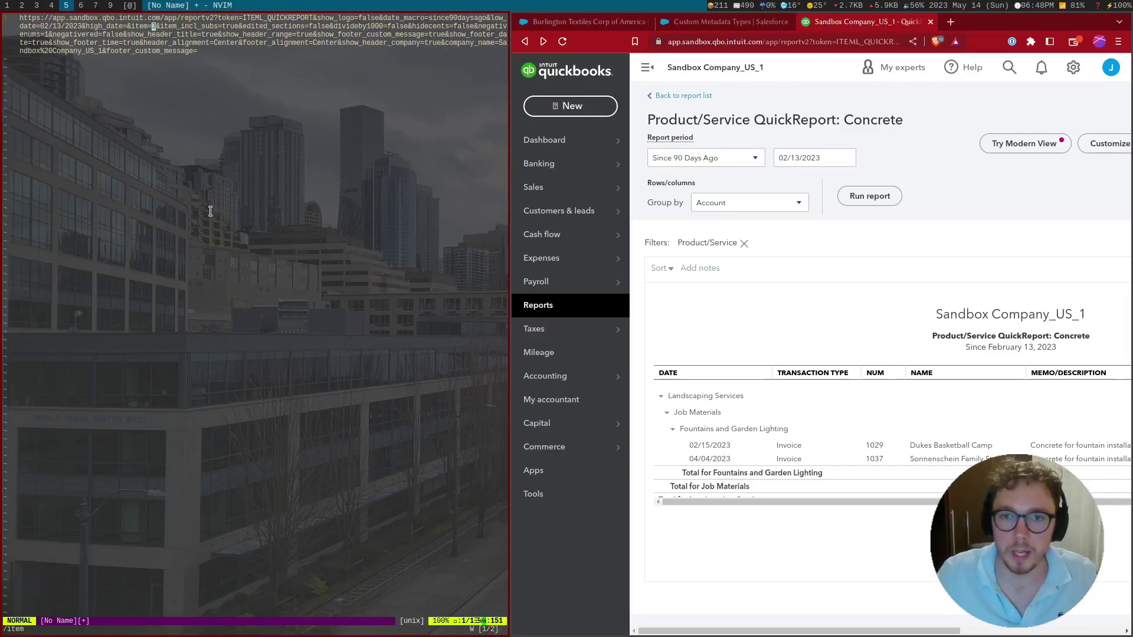
# Step: Quit Neovim without saving the pasted URL and close the terminal
pyautogui.press(':')
pyautogui.write('q')
pyautogui.press('Return')
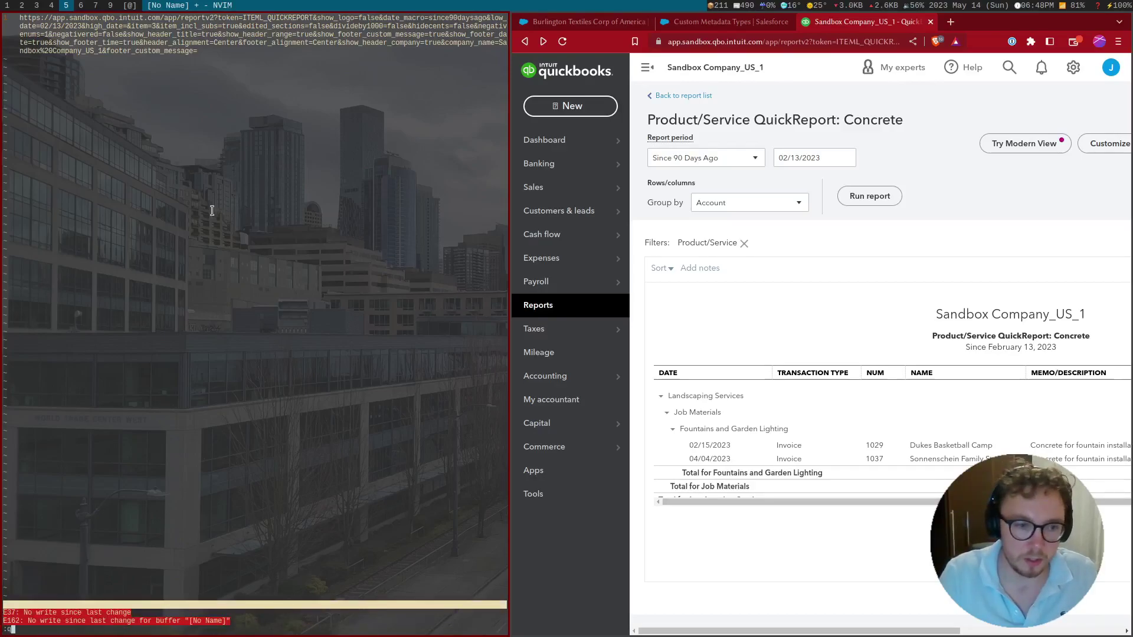
pyautogui.press(':')
pyautogui.write('q')
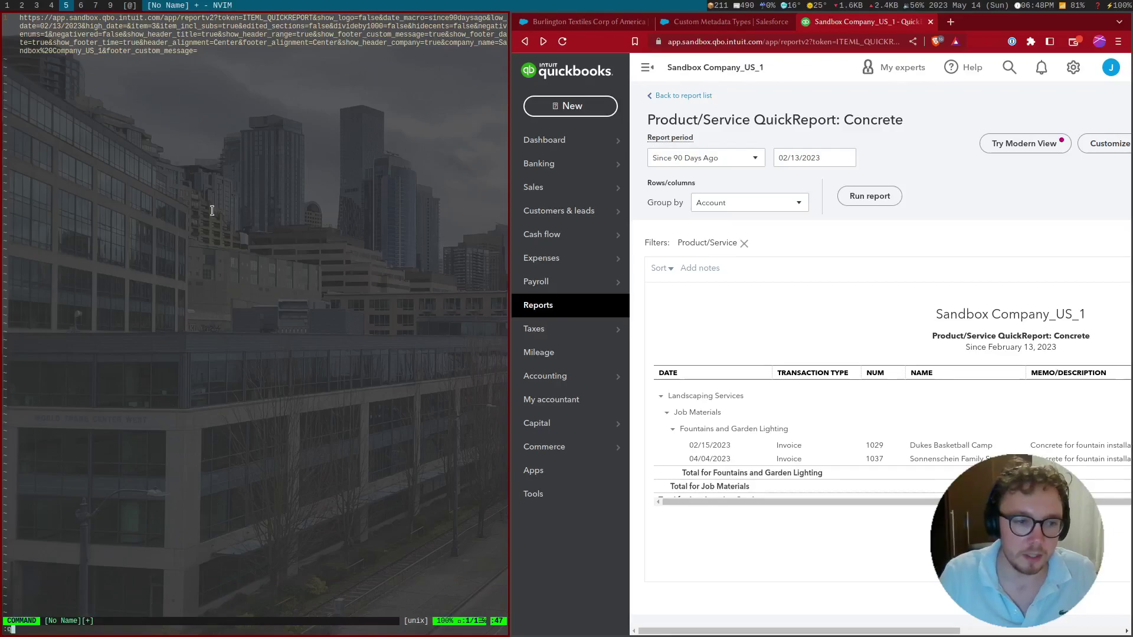
pyautogui.press('Return')
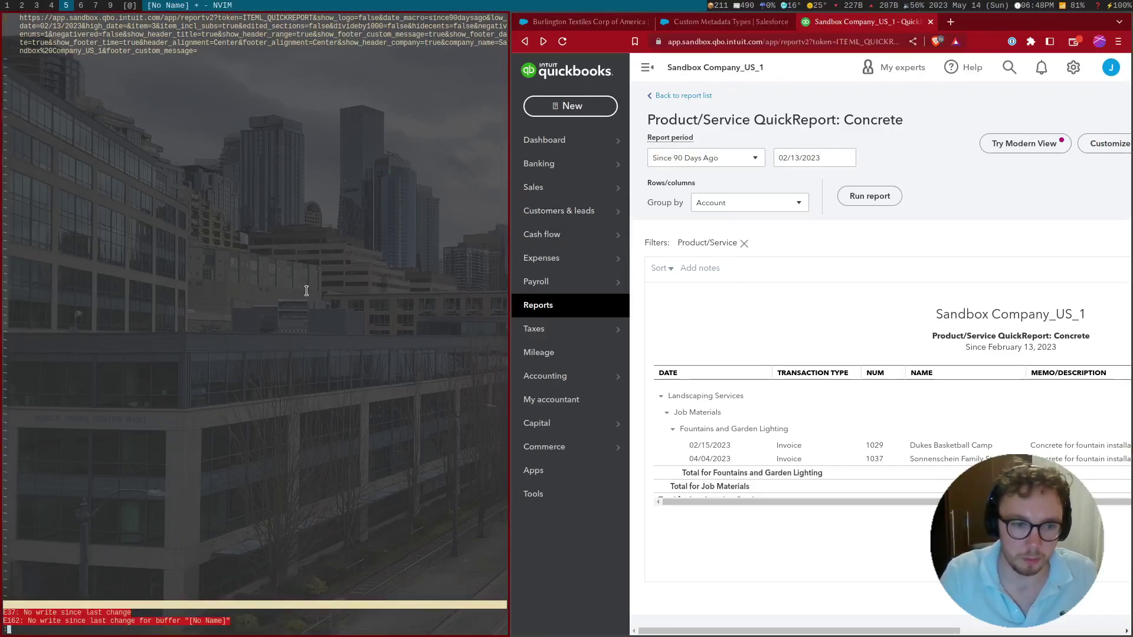
pyautogui.press('Return')
pyautogui.write(':q')
pyautogui.press('Return')
pyautogui.press('Return')
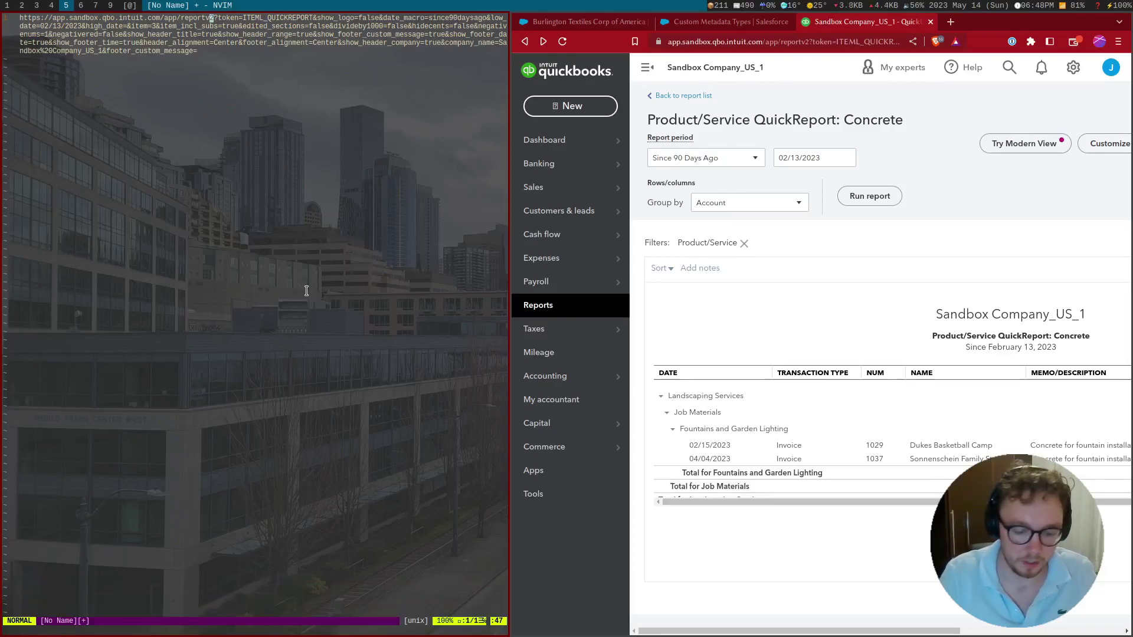
pyautogui.write(':q!')
pyautogui.press('Return')
pyautogui.write('exit')
pyautogui.press('Return')
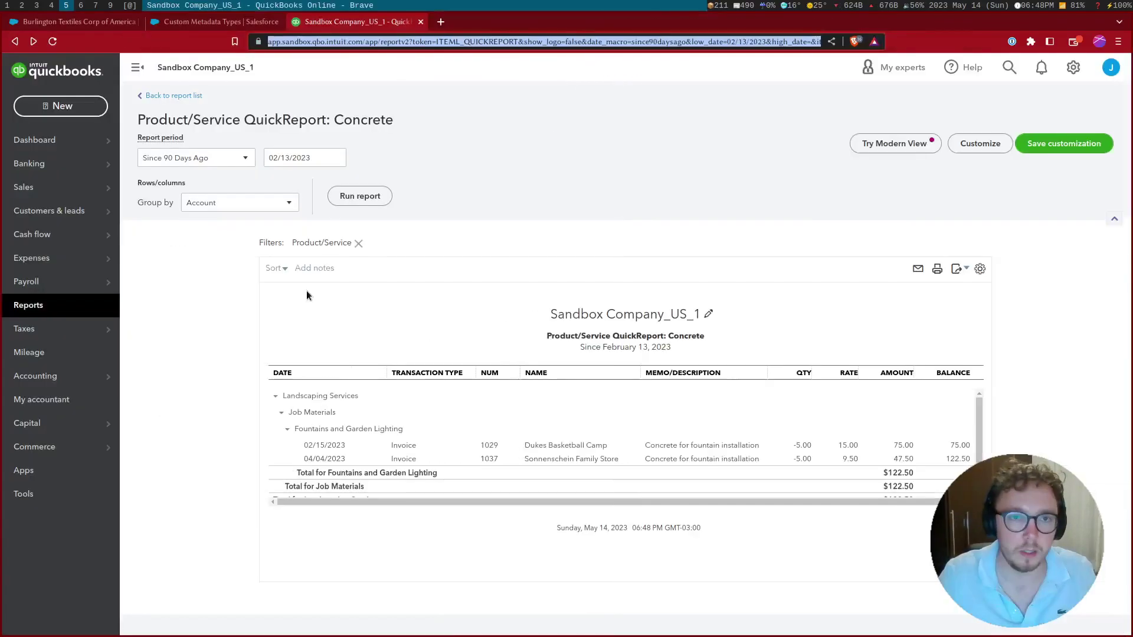
# Step: Set the QB Product Id of the Default QIME Config record to 3 in Salesforce, save it, and make the browser full screen
pyautogui.click(228, 23)
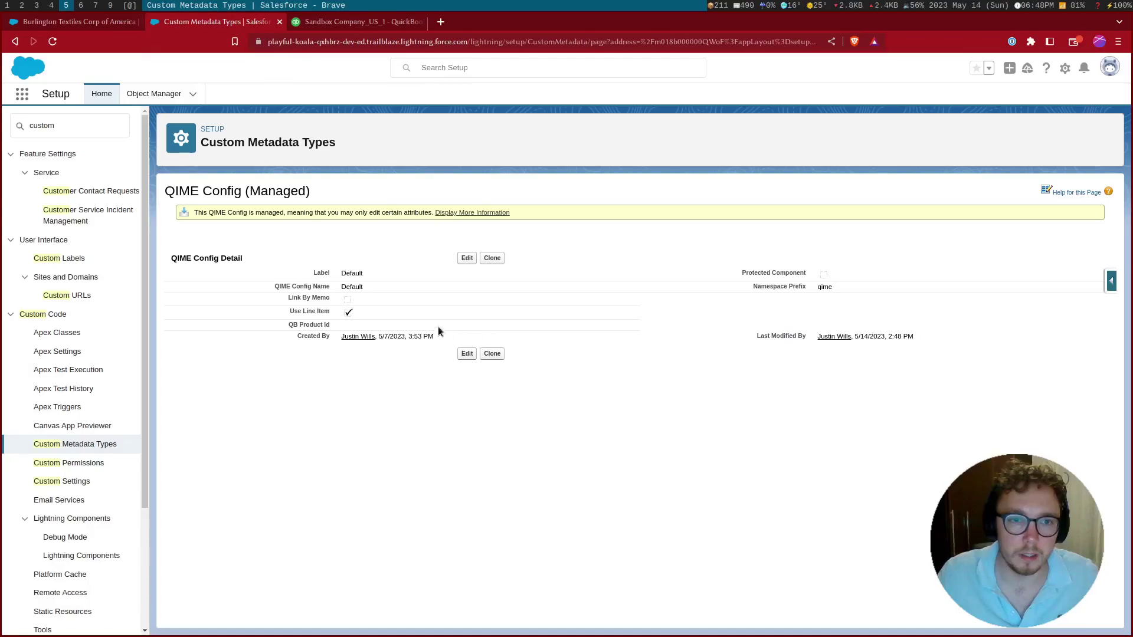
pyautogui.click(468, 258)
pyautogui.click(362, 342)
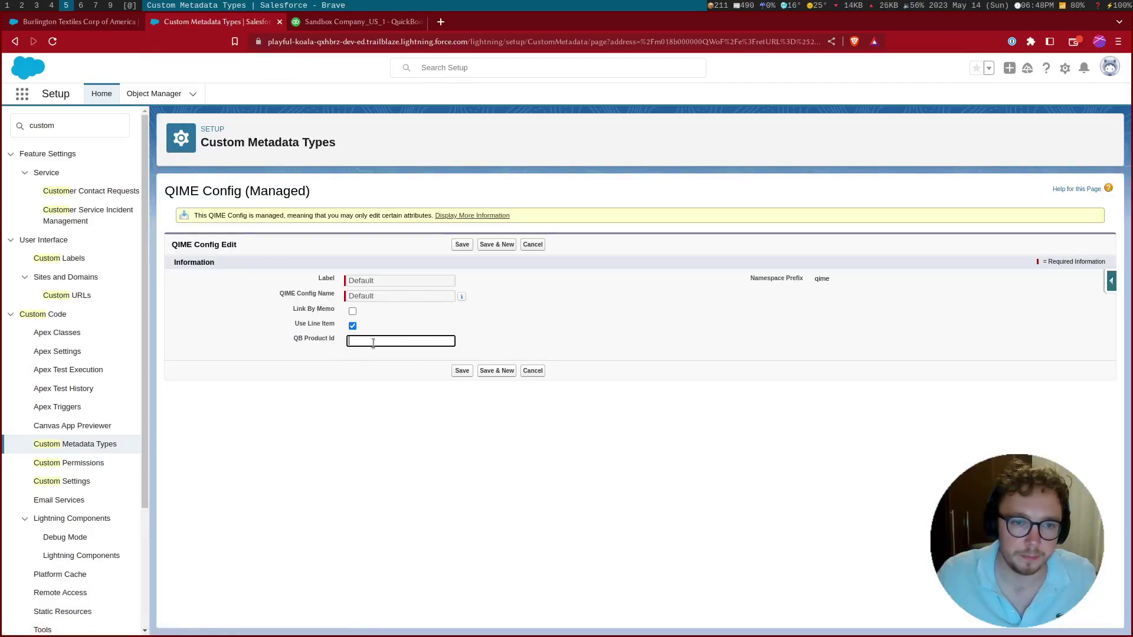
pyautogui.click(465, 371)
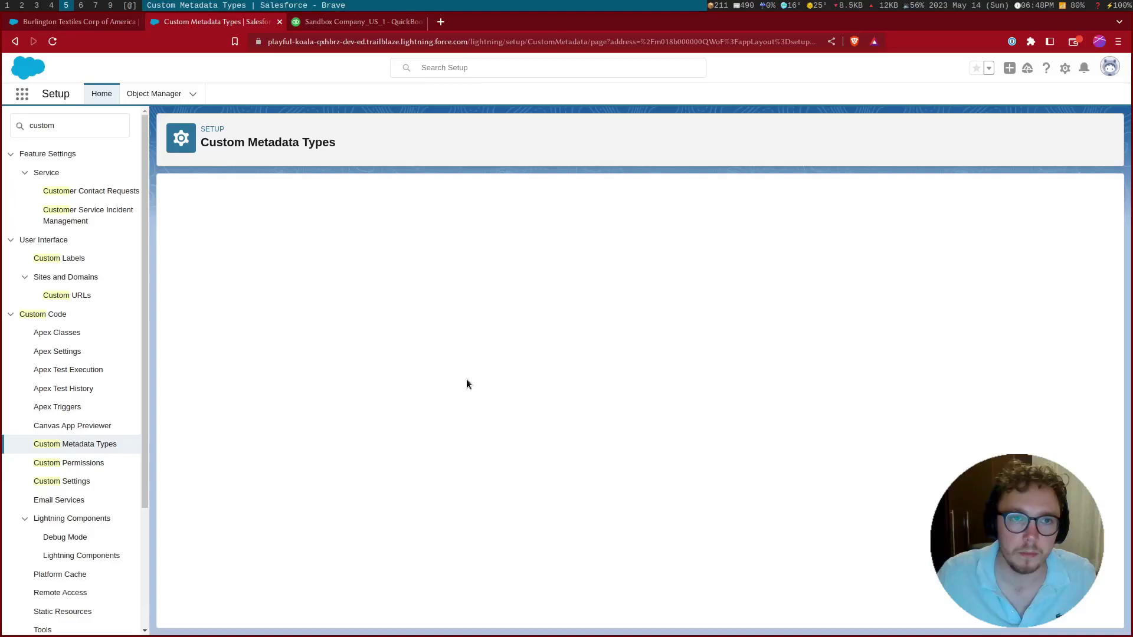
pyautogui.press('F11')
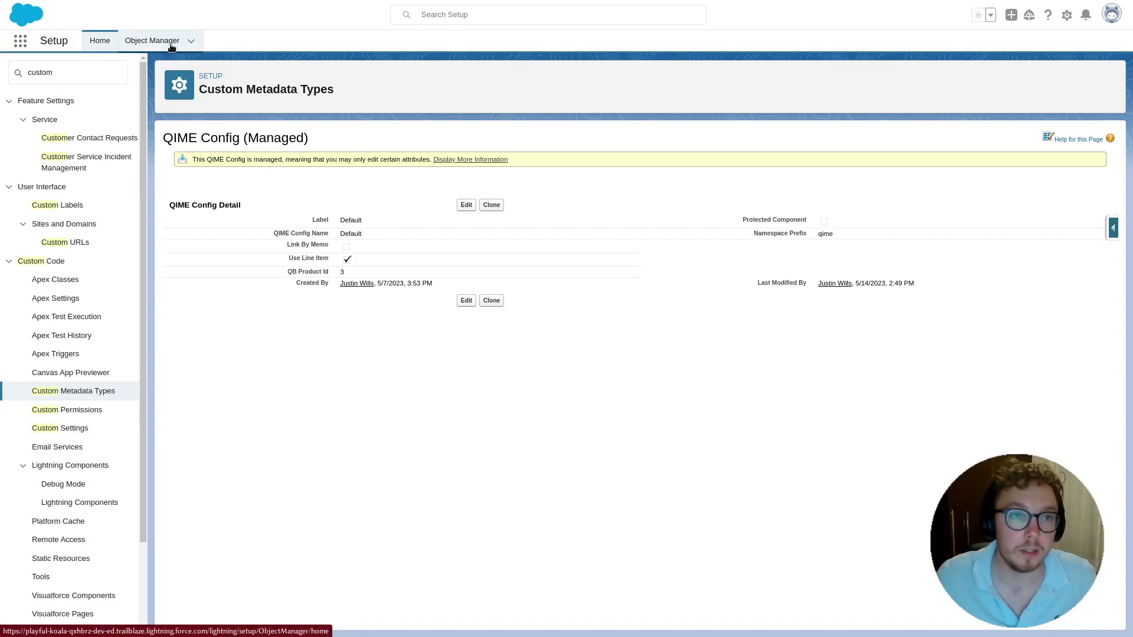
# Step: Find Custom Settings in Setup, view the QB Term definition and return to the settings list
pyautogui.click(76, 72)
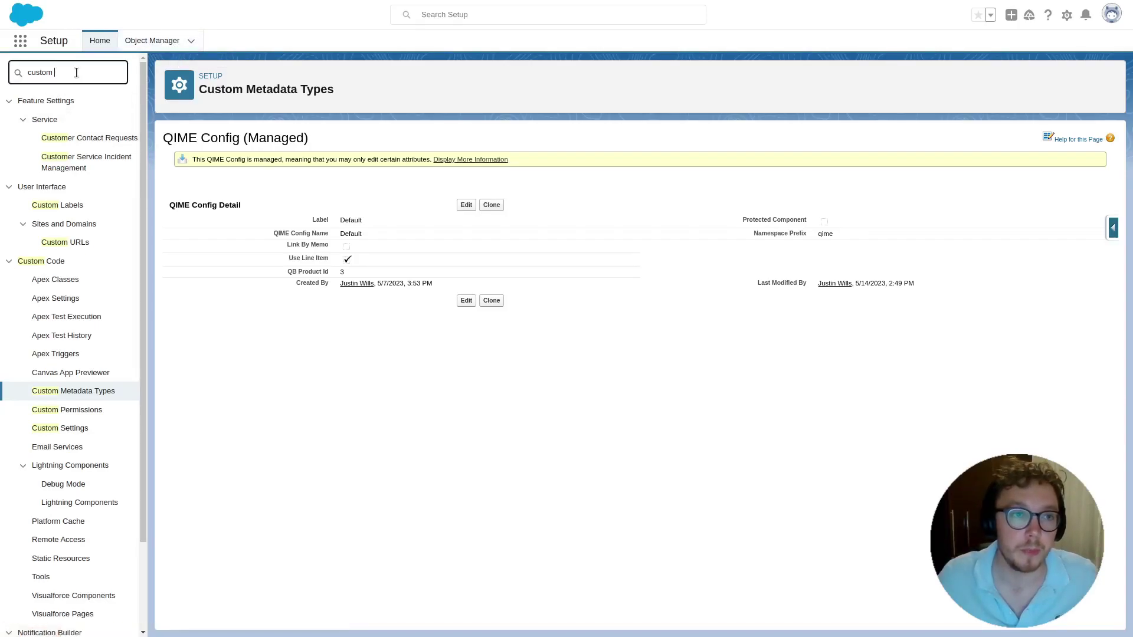
pyautogui.write('setting')
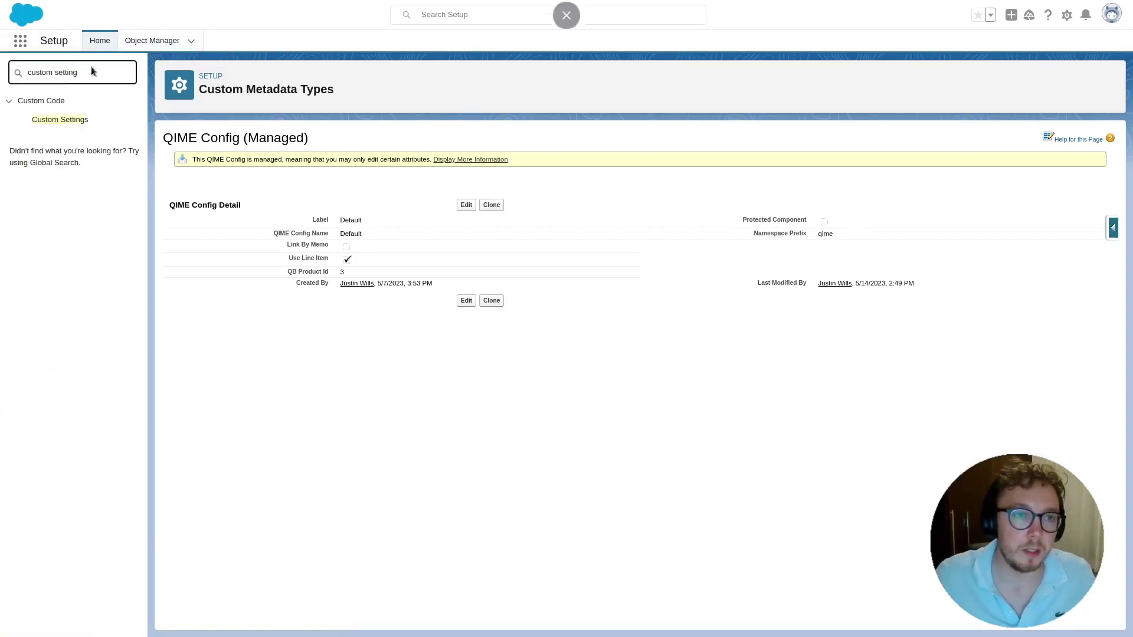
pyautogui.click(69, 120)
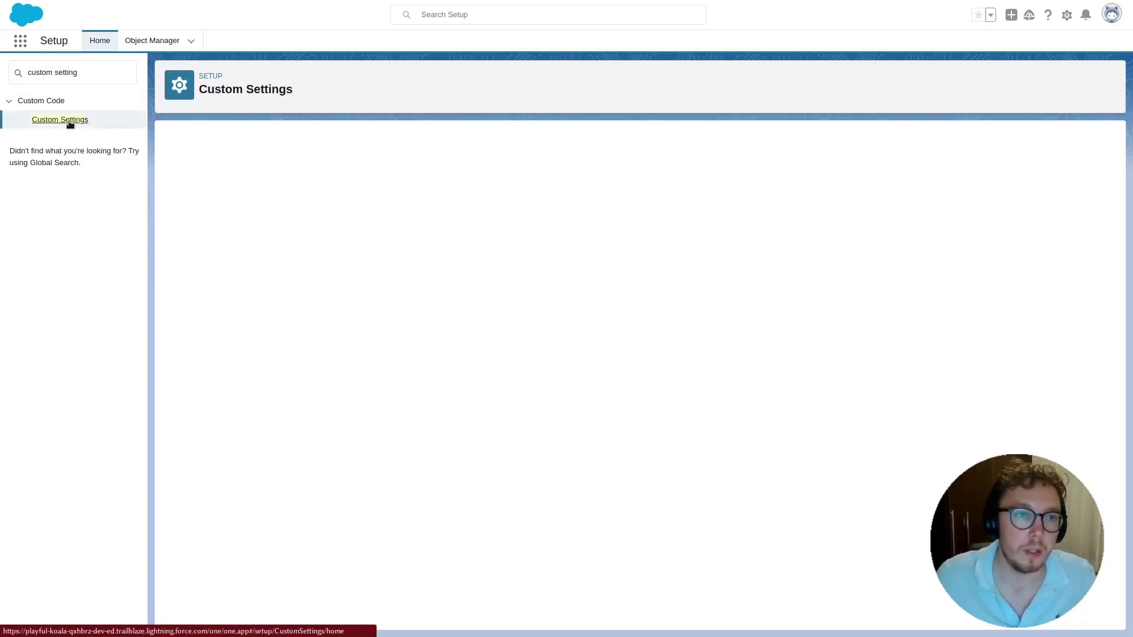
pyautogui.click(224, 260)
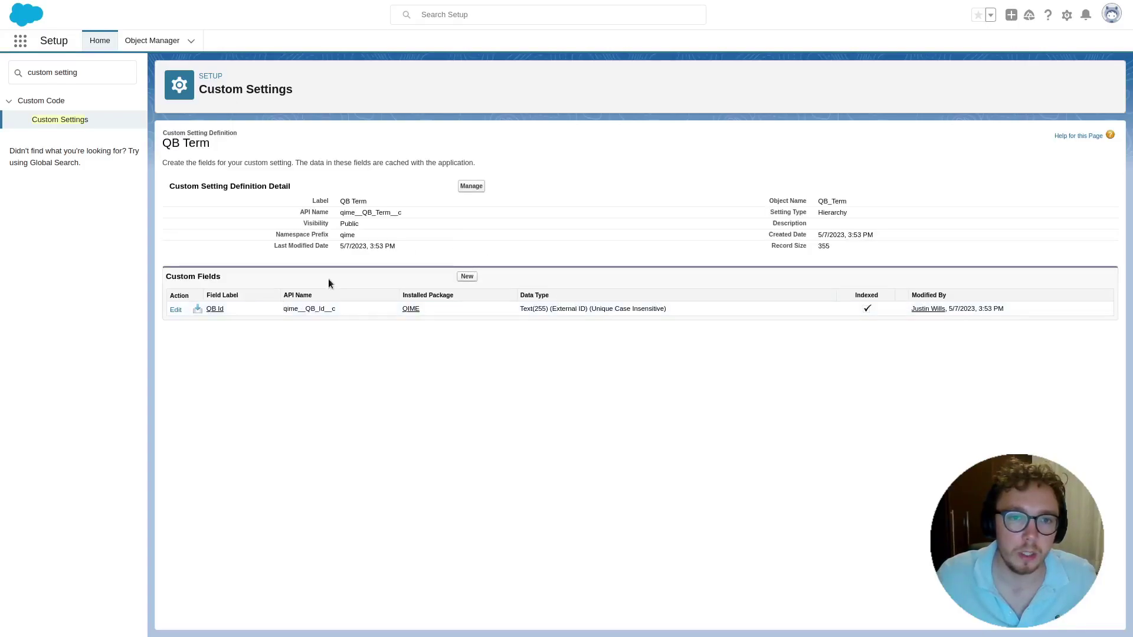
pyautogui.hotkey('alt', 'Left')
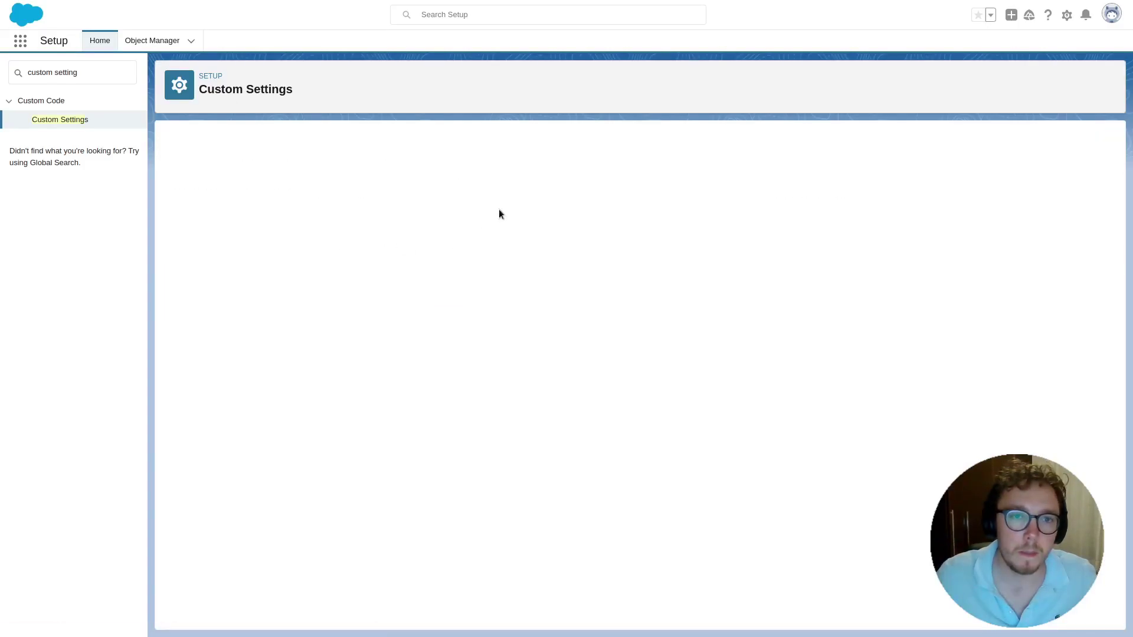
pyautogui.click(472, 185)
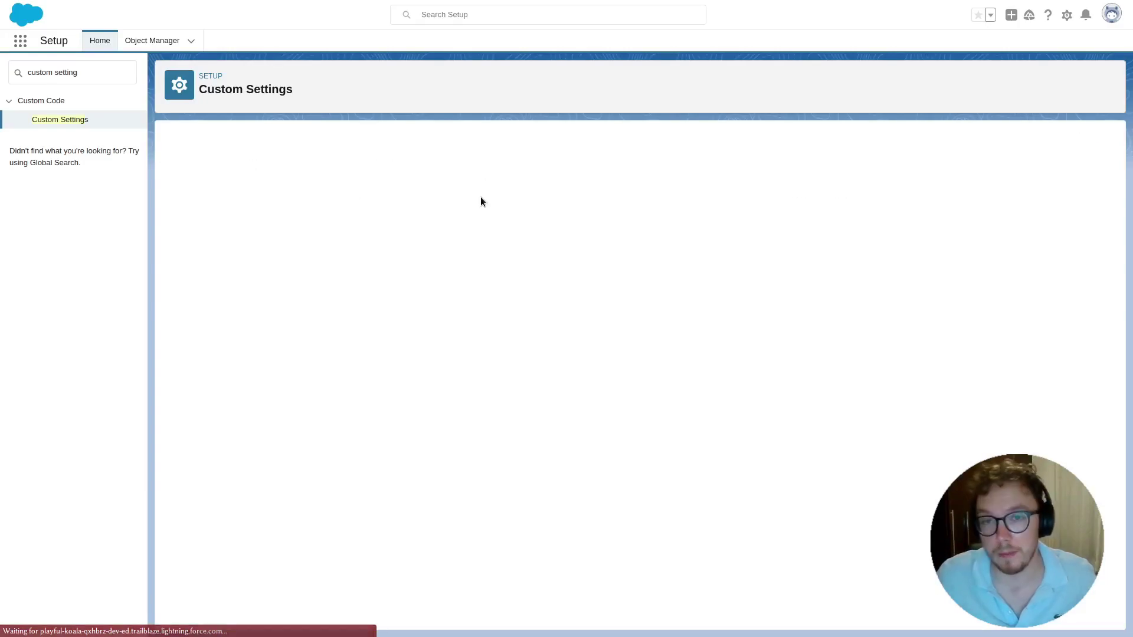
# Step: Find the custom Invoice object (qime__Invoice__c) in Object Manager and open its fields and relationships
pyautogui.click(166, 43)
pyautogui.click(909, 81)
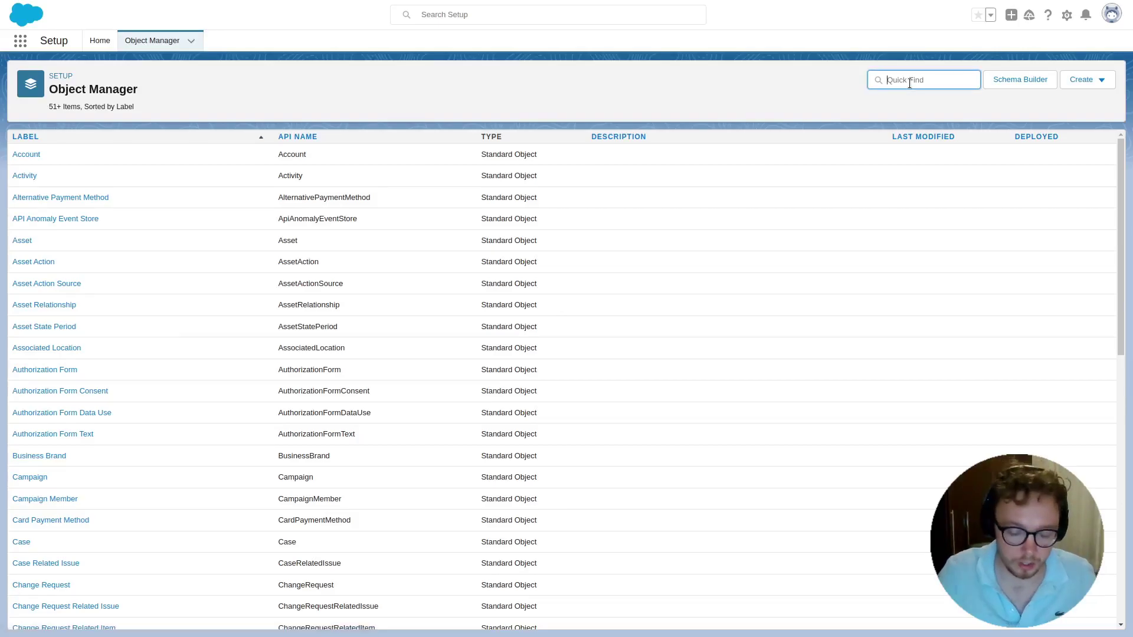
pyautogui.write('invoice')
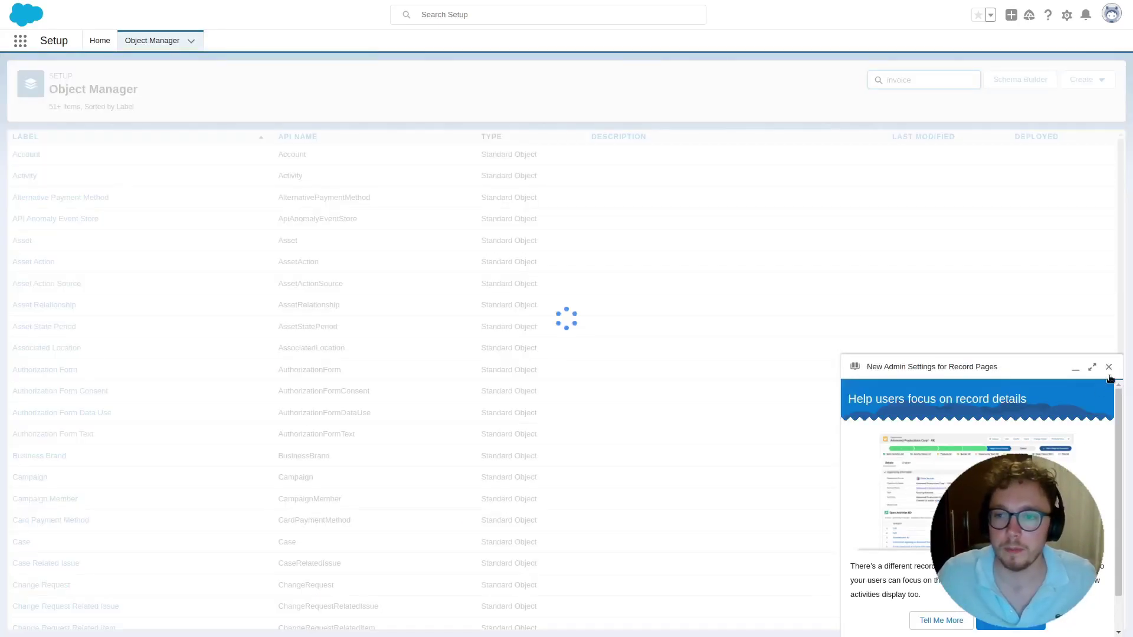
pyautogui.click(1109, 375)
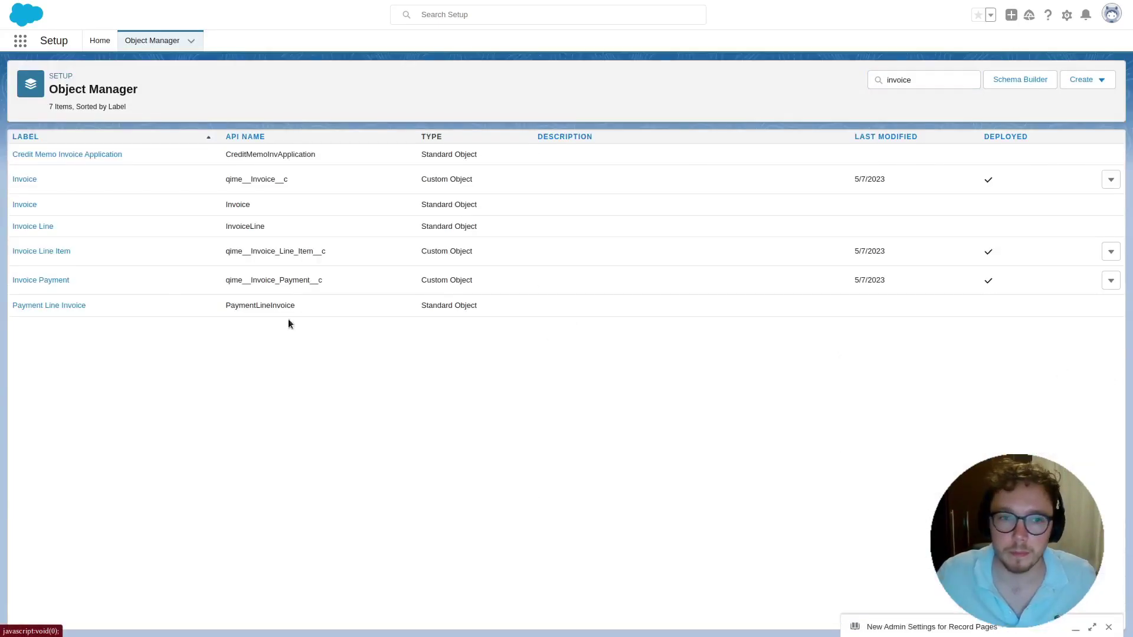
pyautogui.click(24, 180)
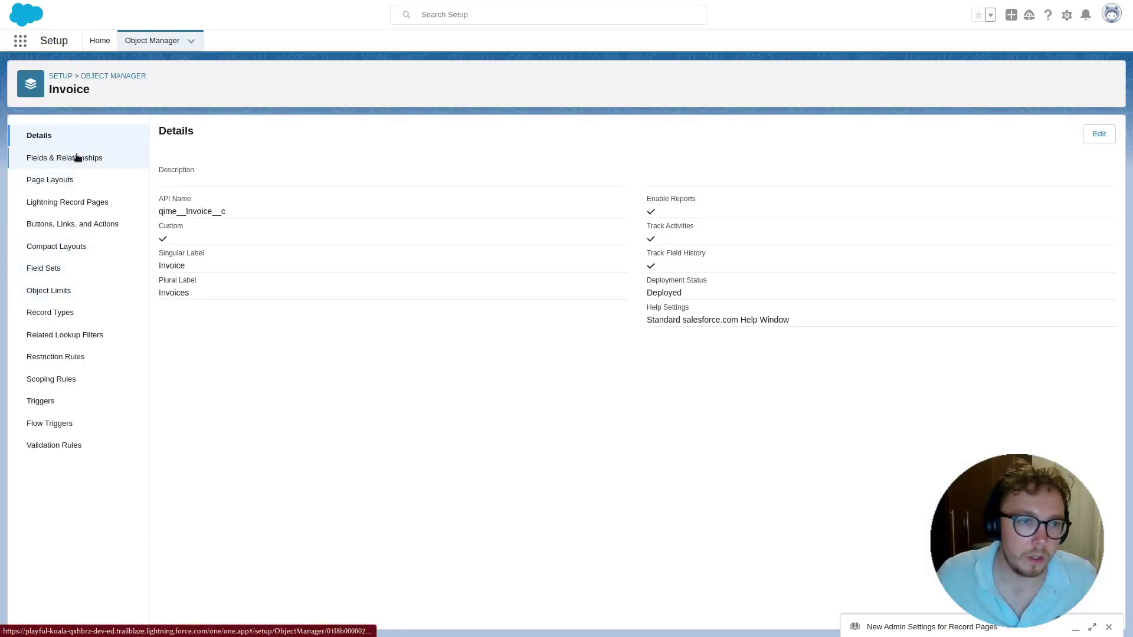
pyautogui.click(77, 158)
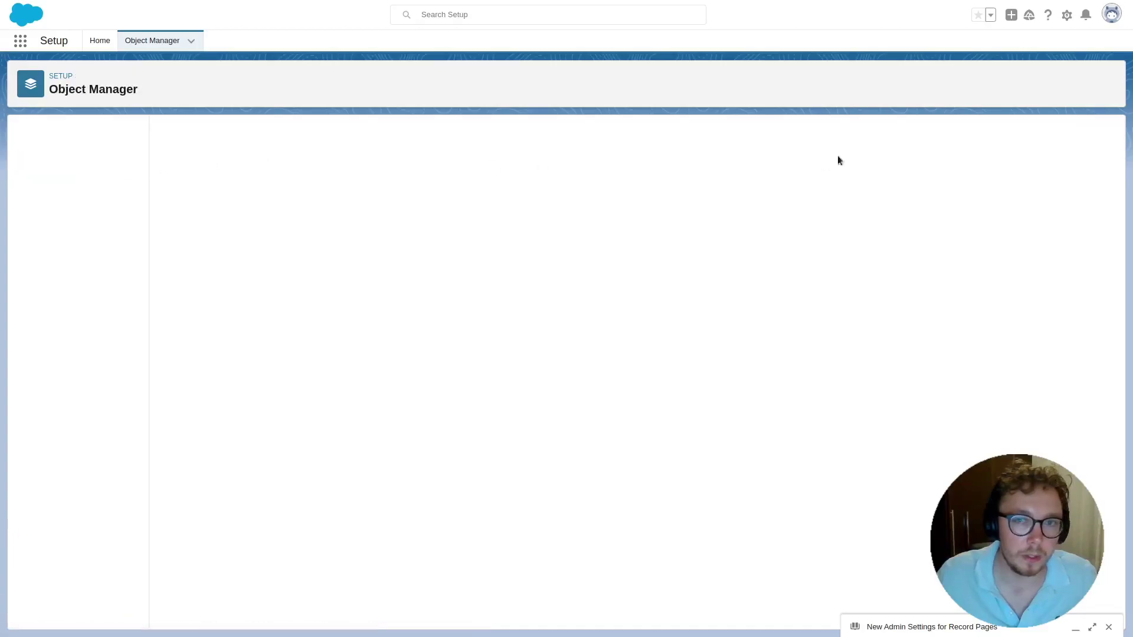
# Step: Filter the Invoice fields by "ter", open the Terms field and review its picklist values
pyautogui.click(761, 134)
pyautogui.write('ter')
pyautogui.click(166, 184)
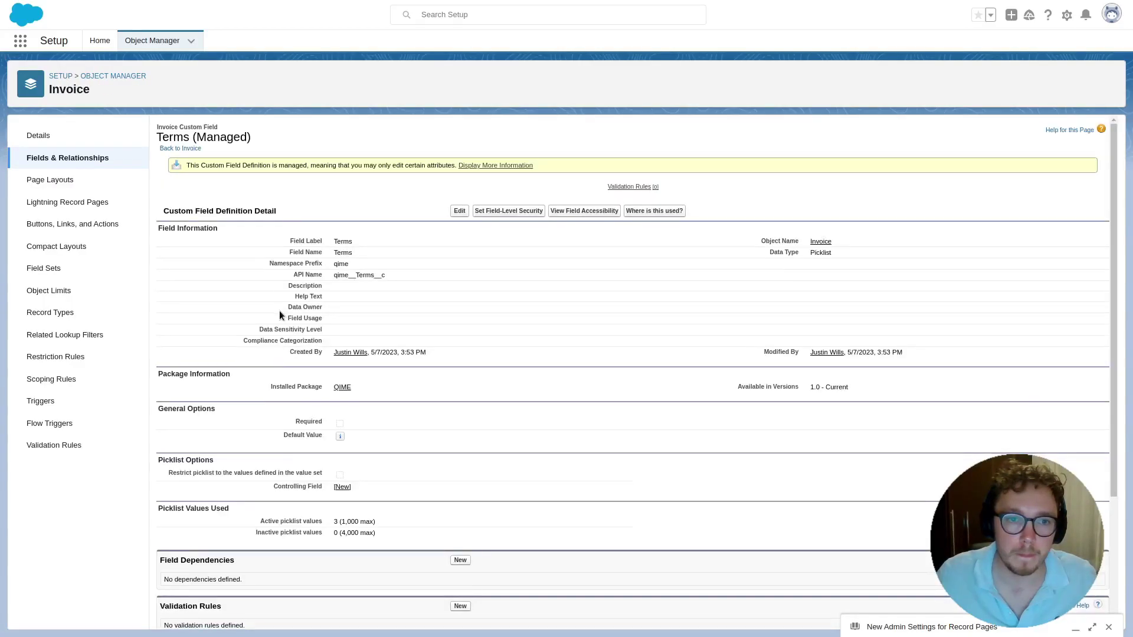
pyautogui.scroll(-3, 379, 378)
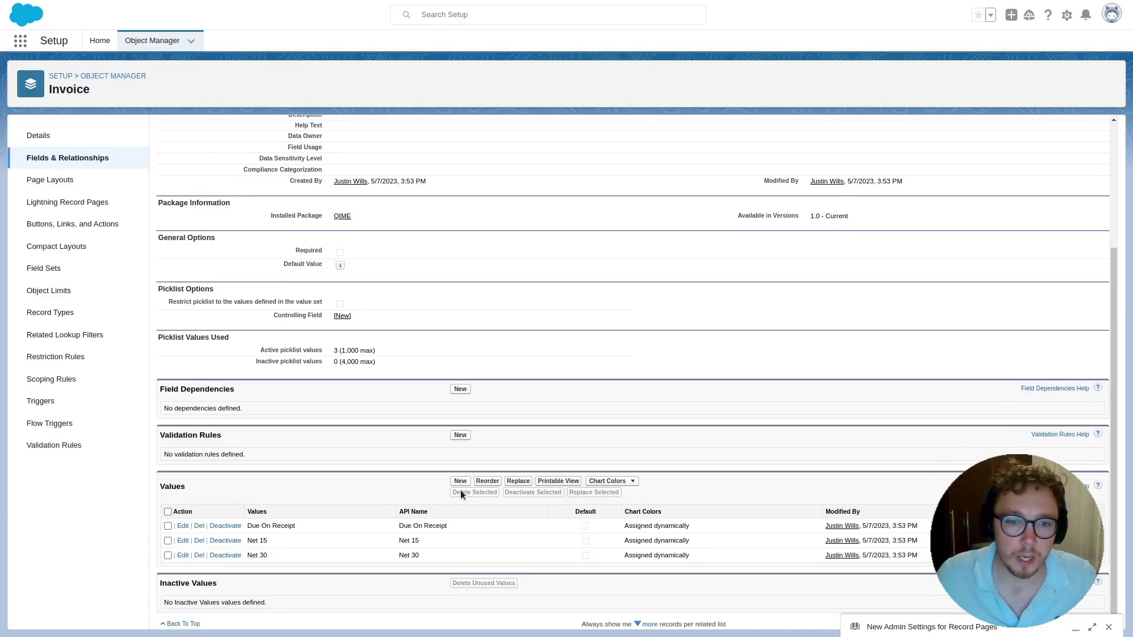
pyautogui.scroll(3, 422, 489)
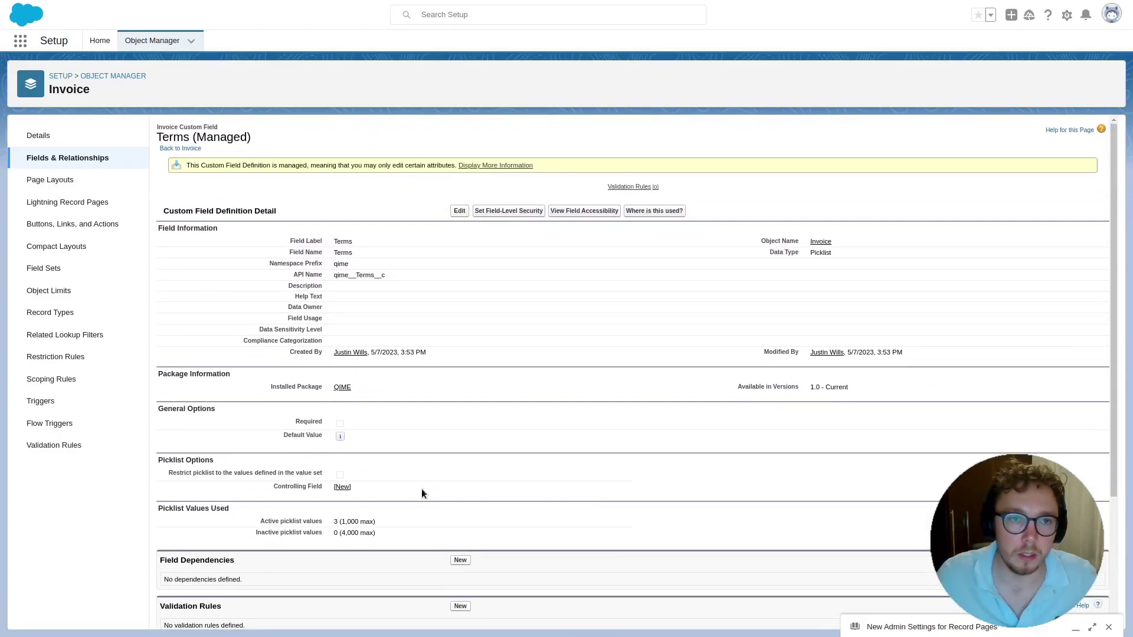
pyautogui.scroll(-3, 421, 493)
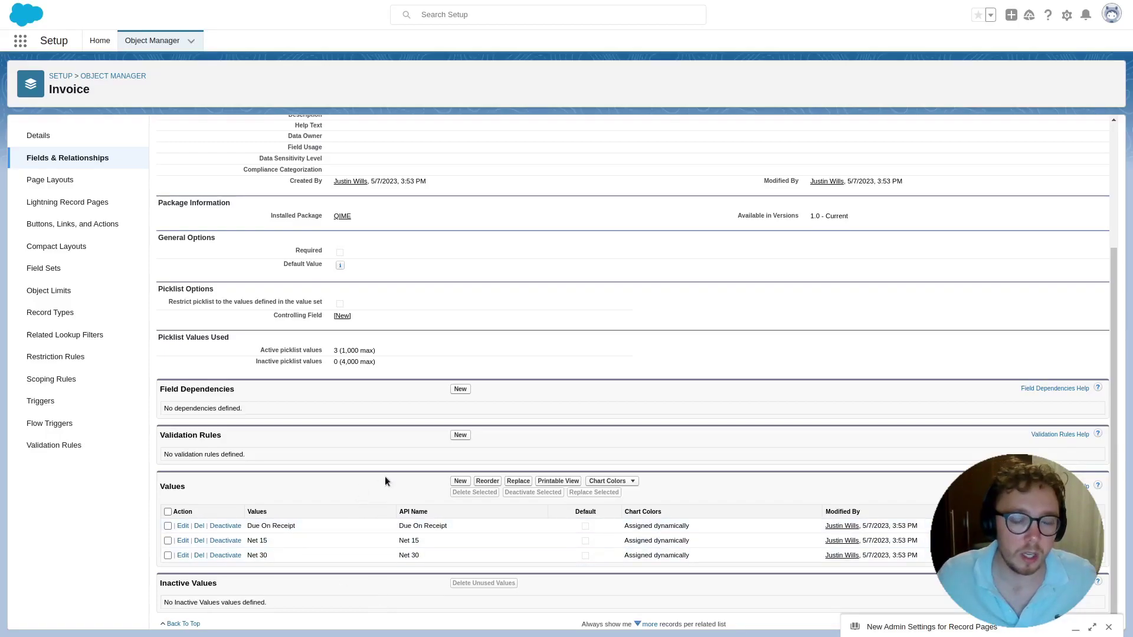
pyautogui.click(460, 482)
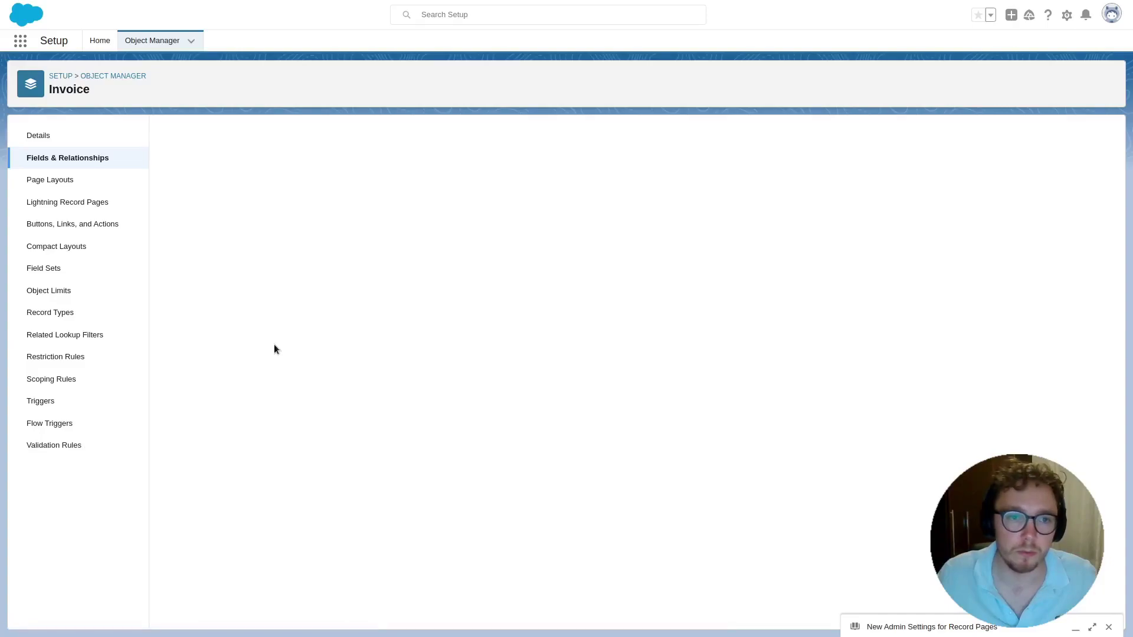
pyautogui.write('Net 60')
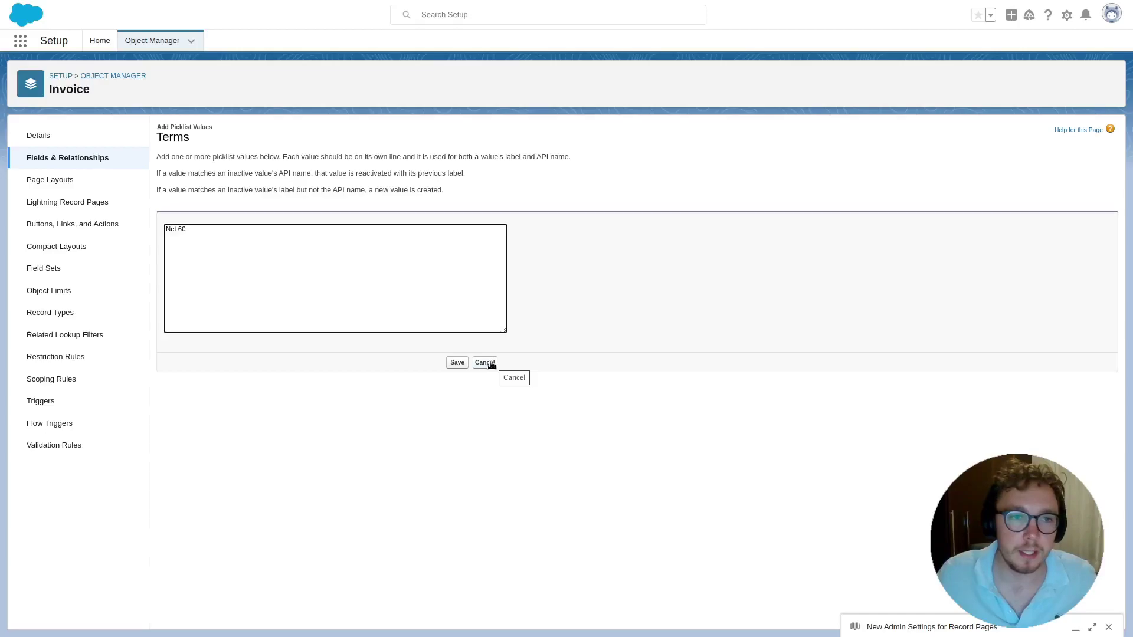
pyautogui.click(491, 364)
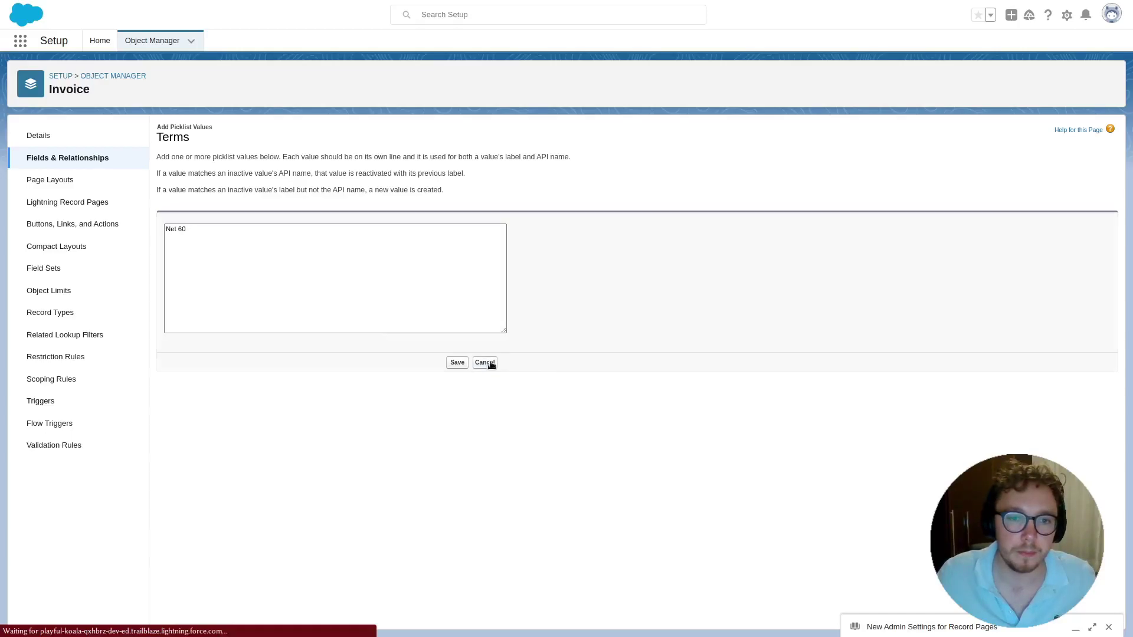
# Step: Execute the qime.QBTermBatch Apex code with a batch size of 50 in the Developer Console and close the console
pyautogui.click(1065, 18)
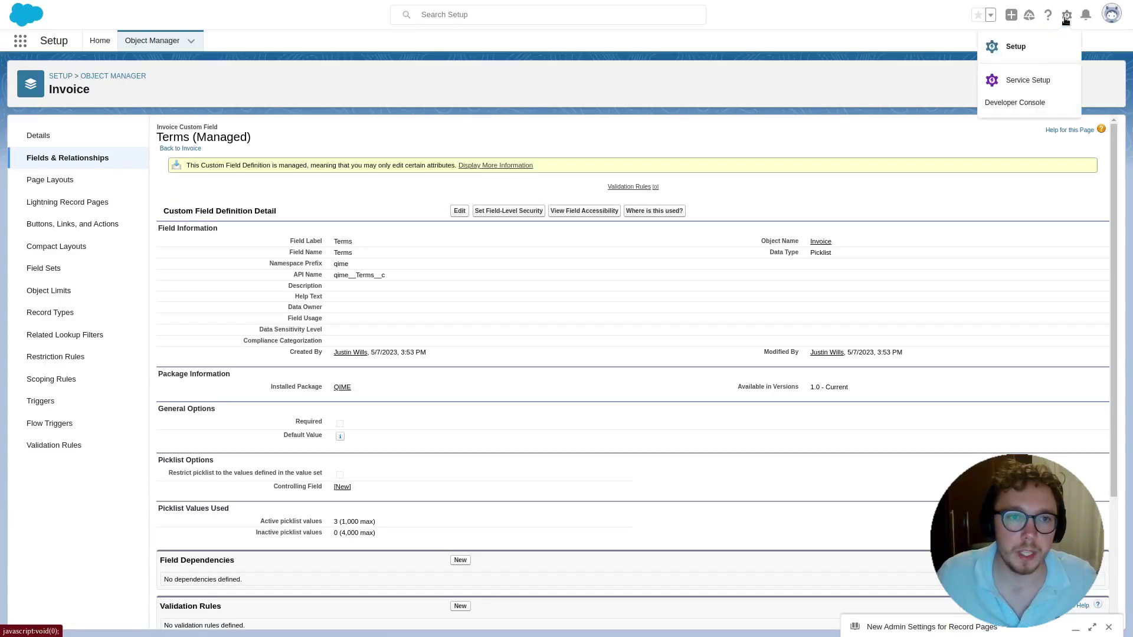
pyautogui.click(1030, 101)
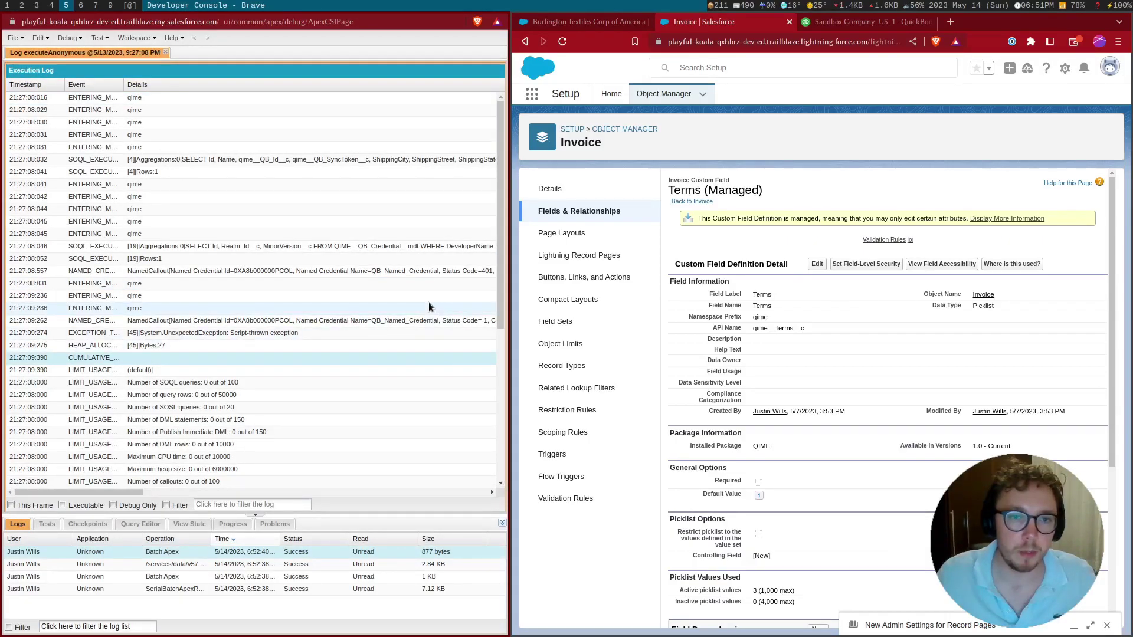
pyautogui.hotkey('ctrl', 'e')
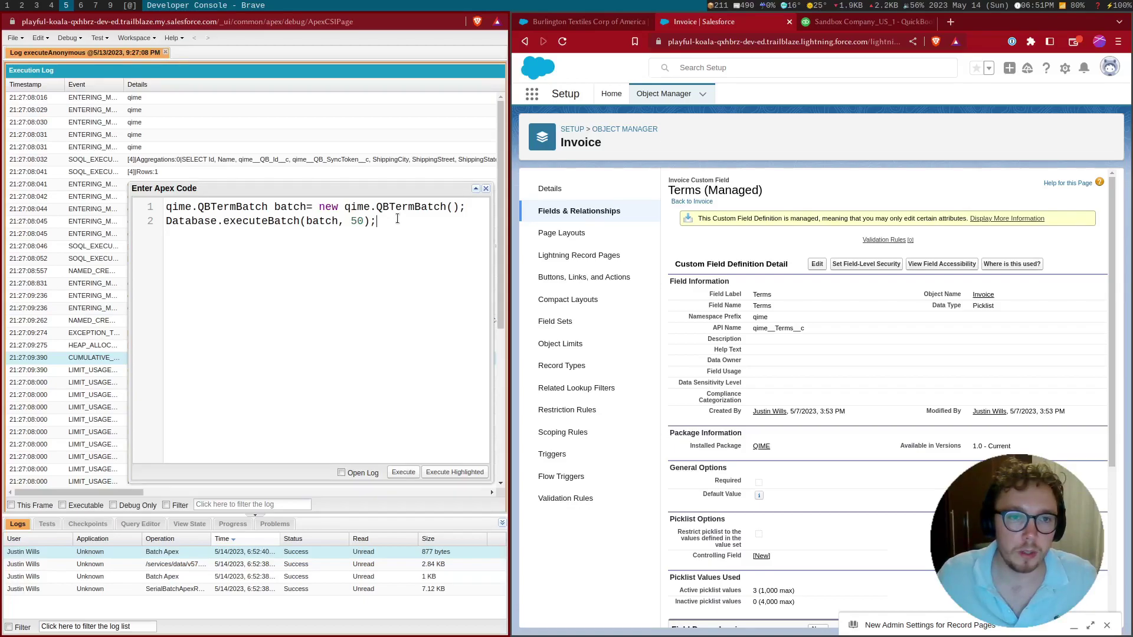
pyautogui.click(404, 472)
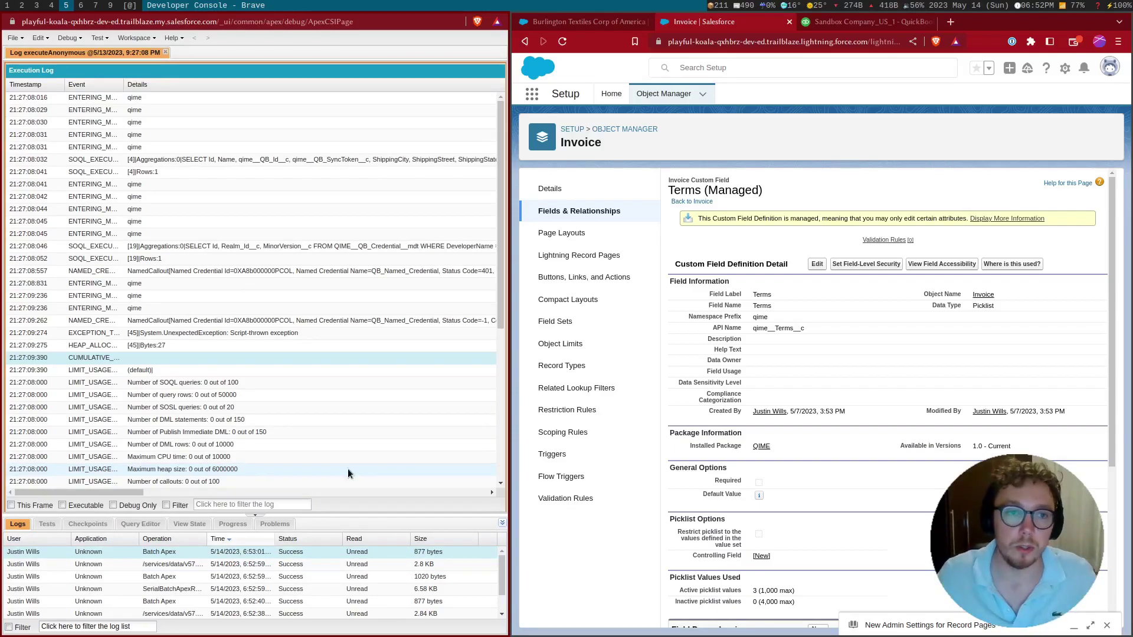
pyautogui.click(460, 260)
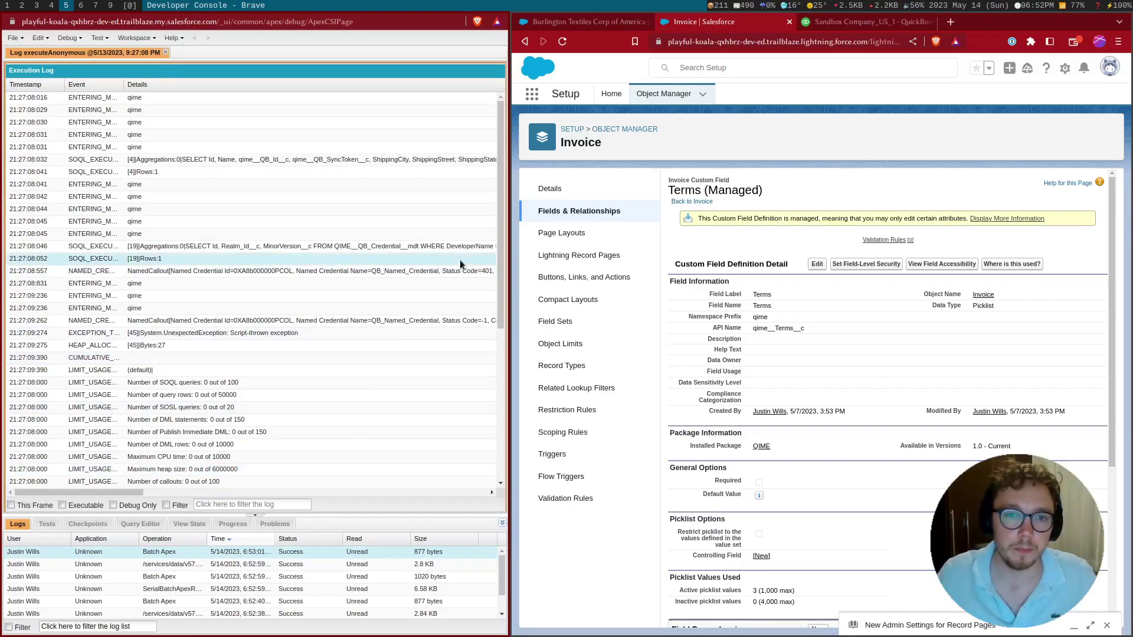
pyautogui.press('super+q')
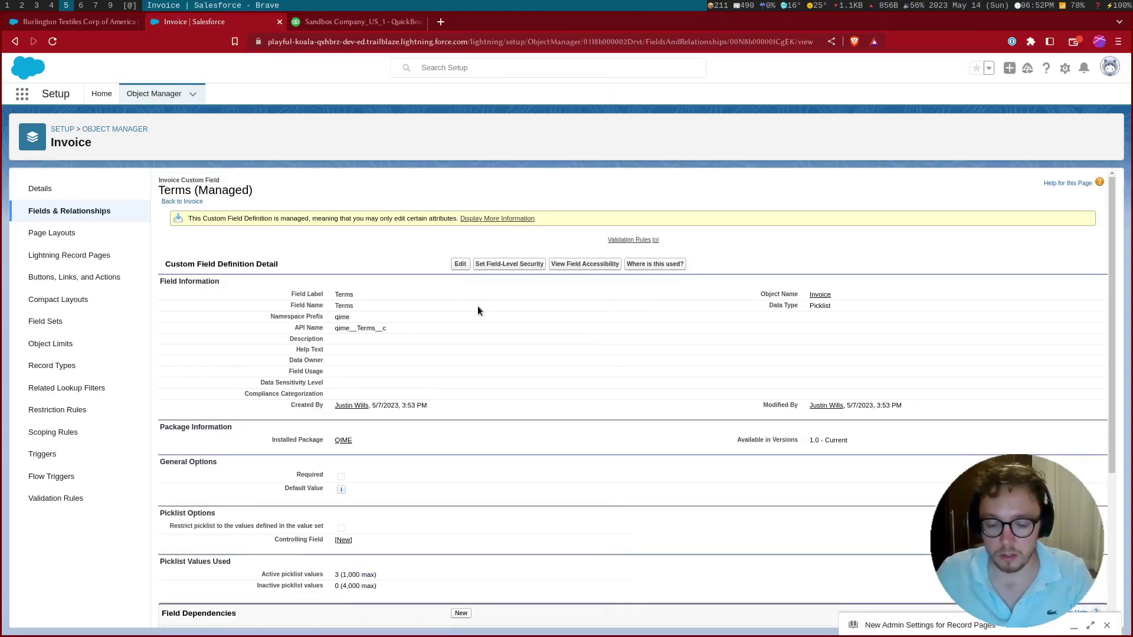
# Step: Return the browser to full screen and open the Custom Settings list from Setup home
pyautogui.press('F11')
pyautogui.click(103, 51)
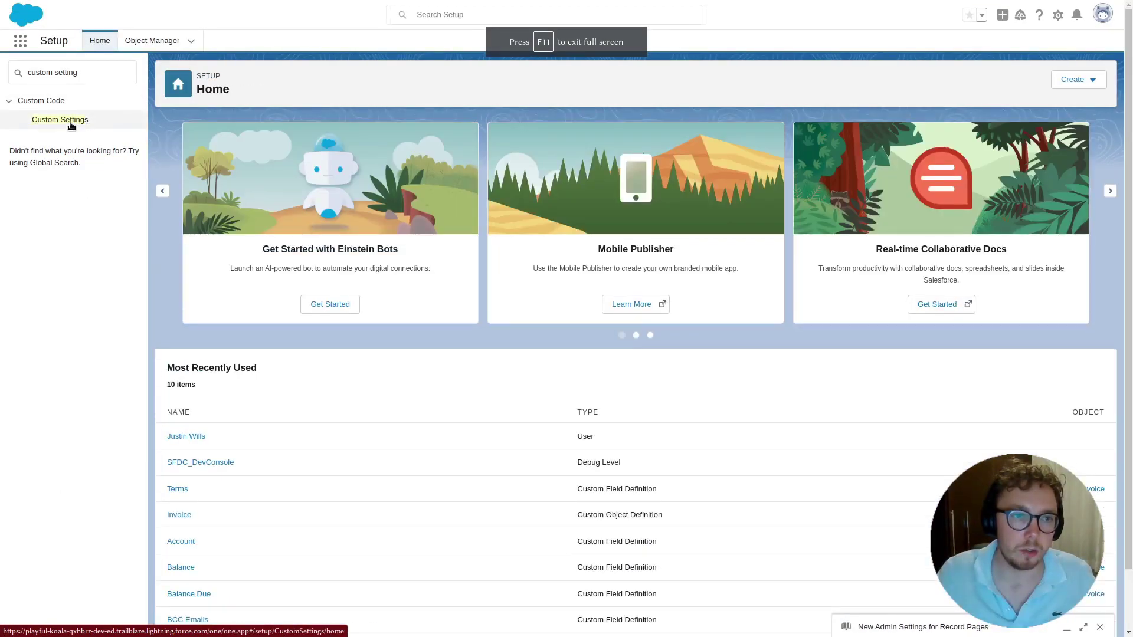
pyautogui.click(60, 120)
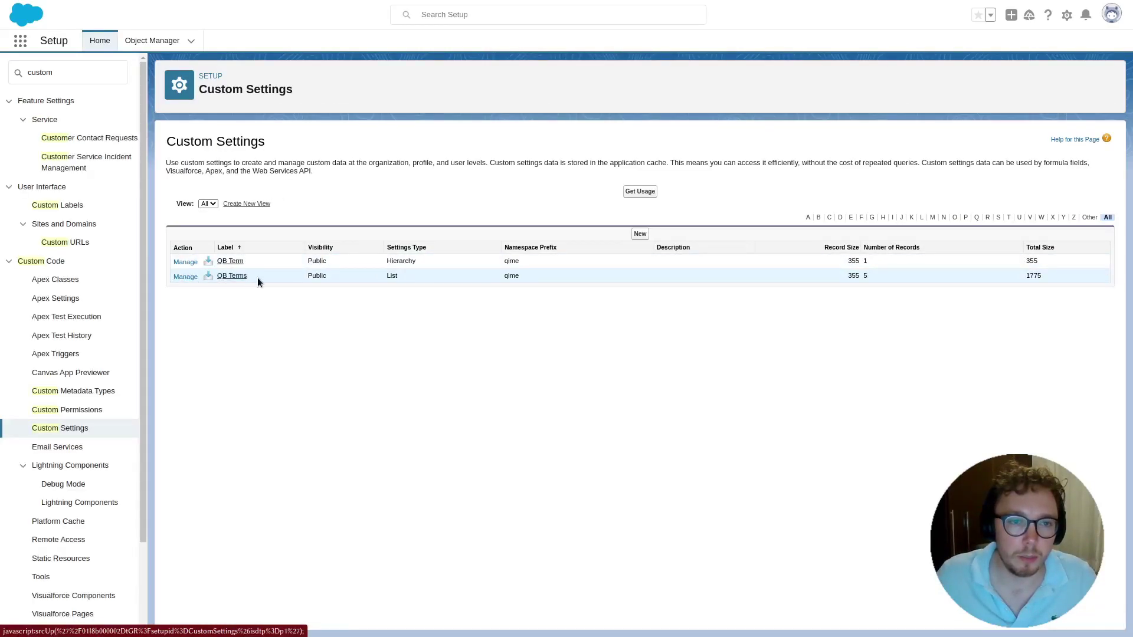
# Step: Open the QB Terms custom setting's records and inspect the Due on receipt entry and the list of terms
pyautogui.click(189, 276)
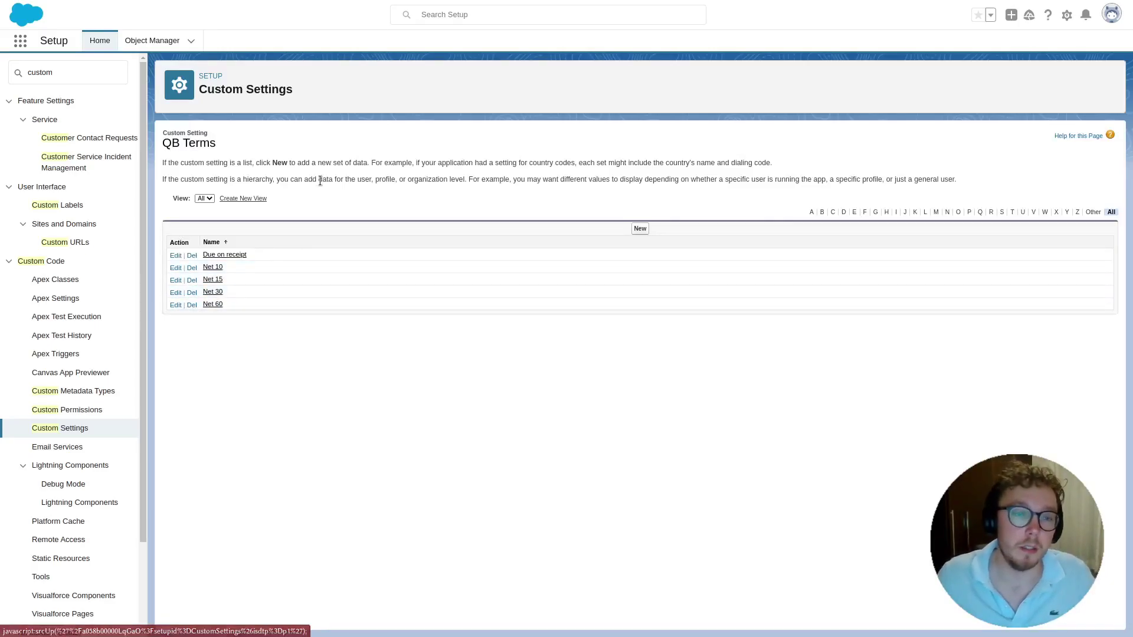
pyautogui.click(229, 255)
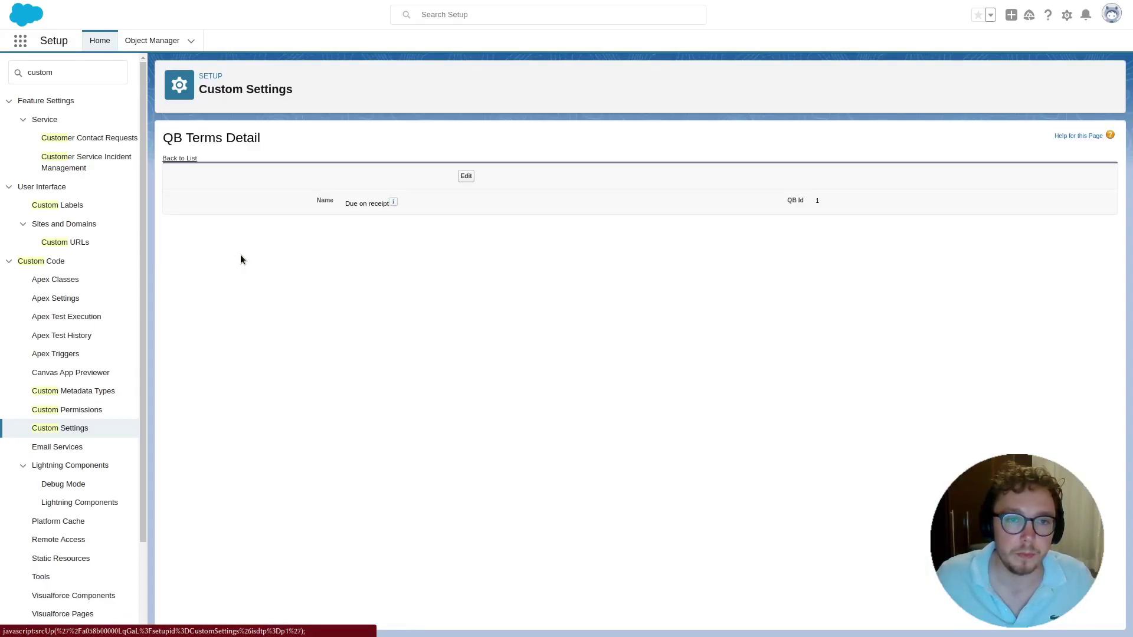
pyautogui.hotkey('alt', 'Left')
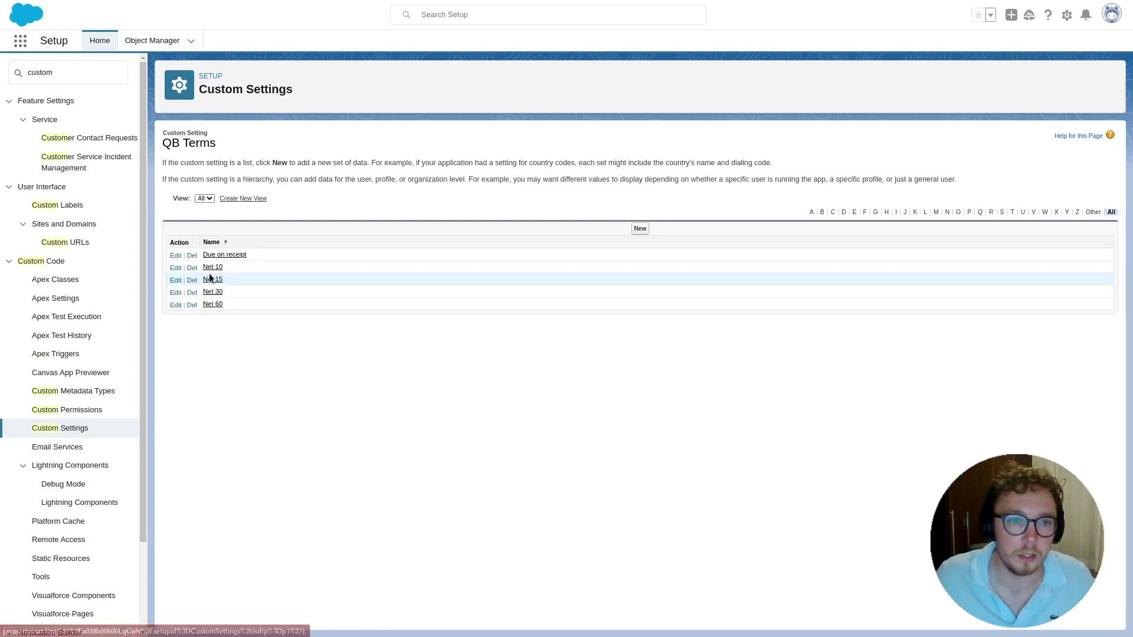
pyautogui.click(214, 280)
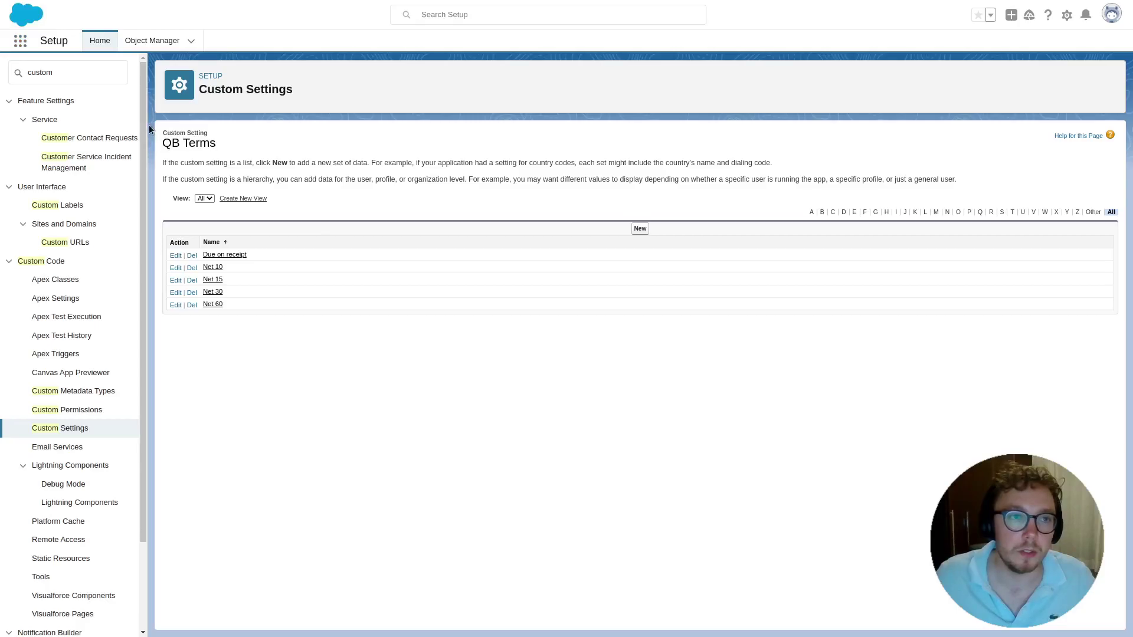
pyautogui.write('sal')
pyautogui.press('Escape')
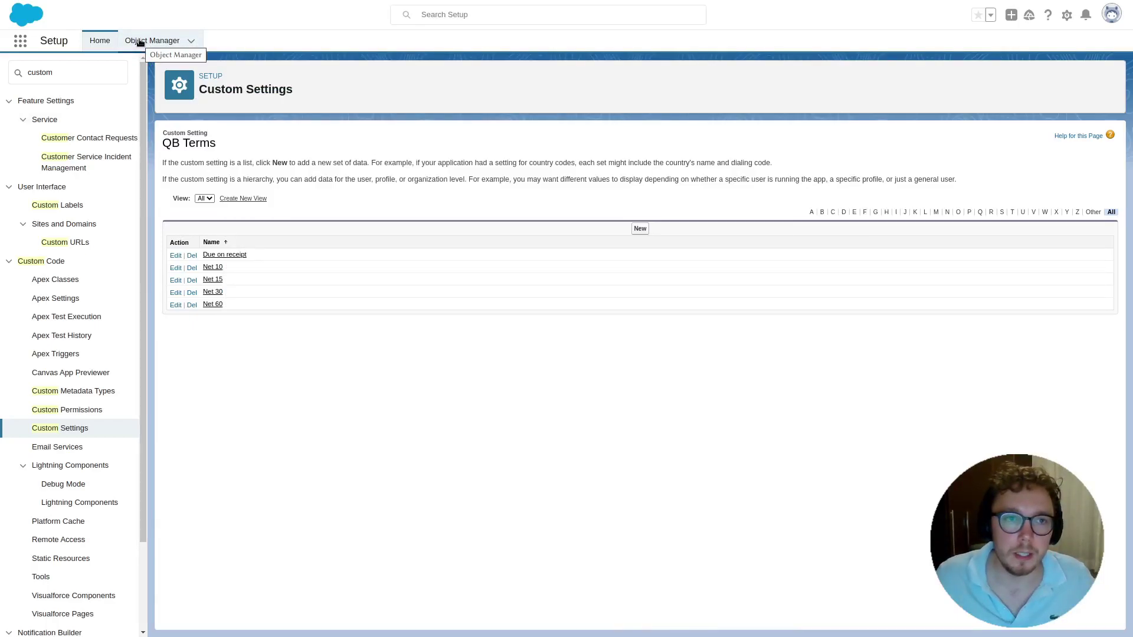
# Step: Find the Opportunity object in Object Manager and open its Opportunity Layout page layout for editing
pyautogui.click(139, 43)
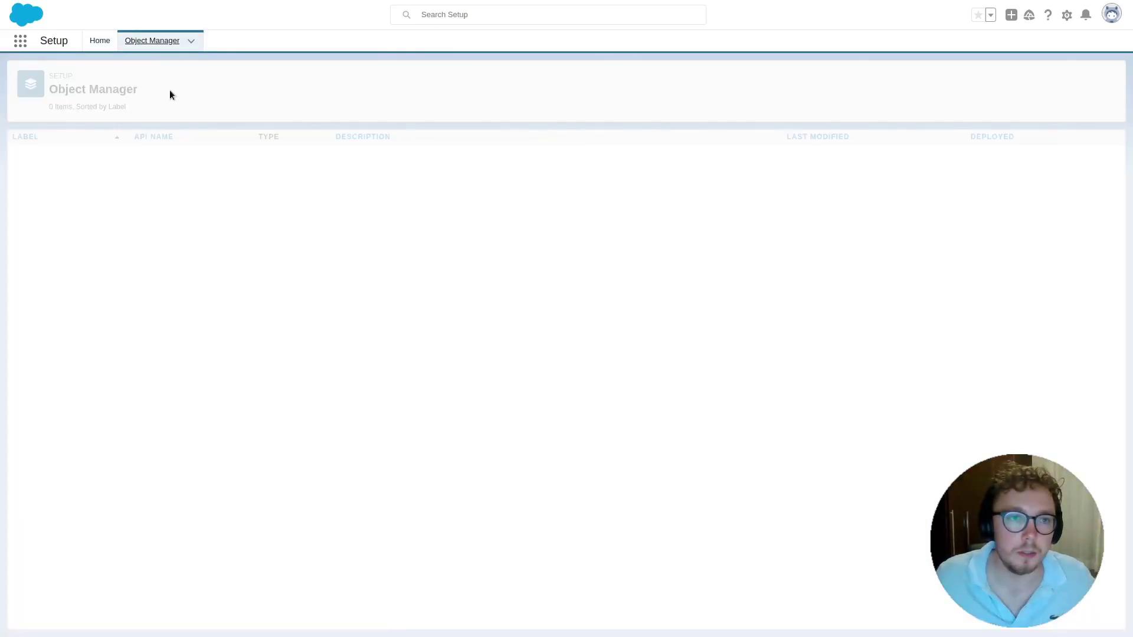
pyautogui.click(902, 81)
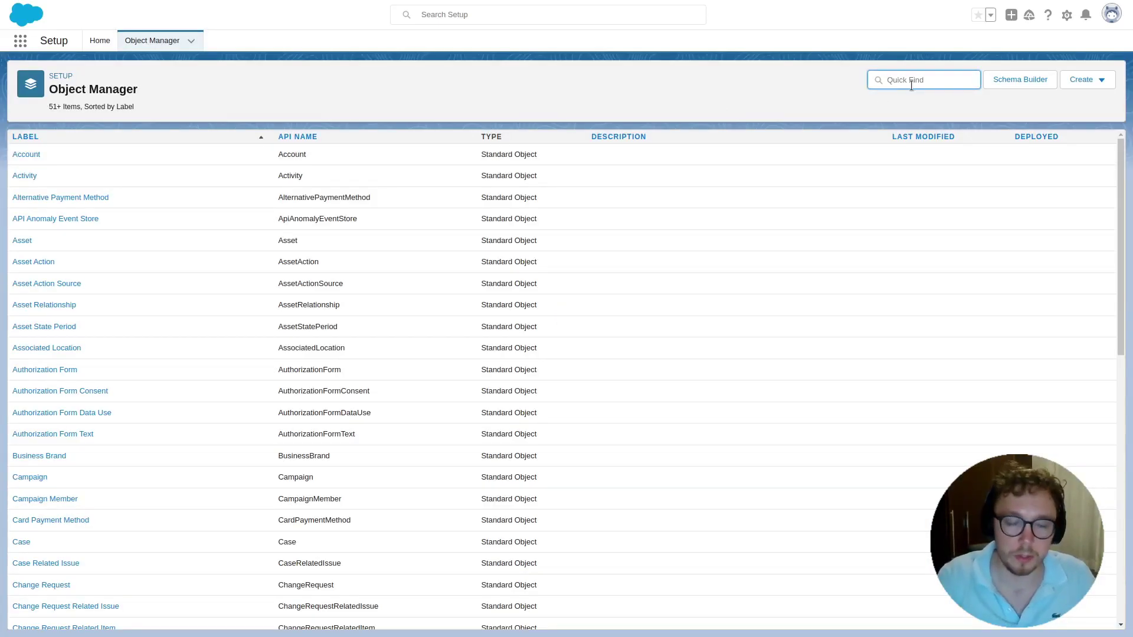
pyautogui.write('oppo')
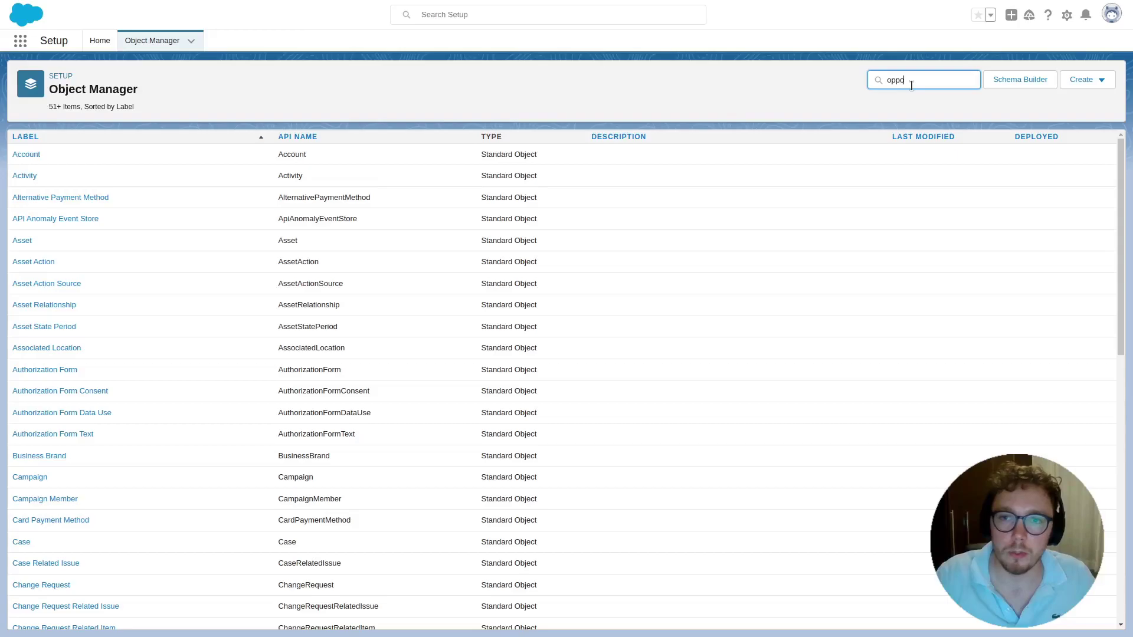
pyautogui.click(32, 155)
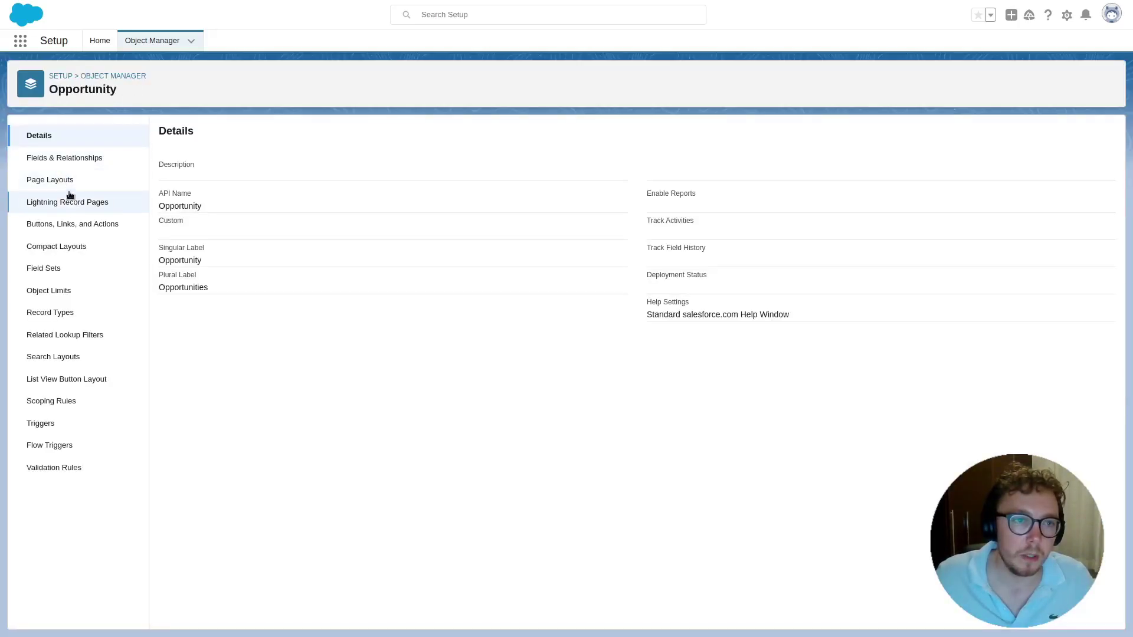
pyautogui.click(92, 181)
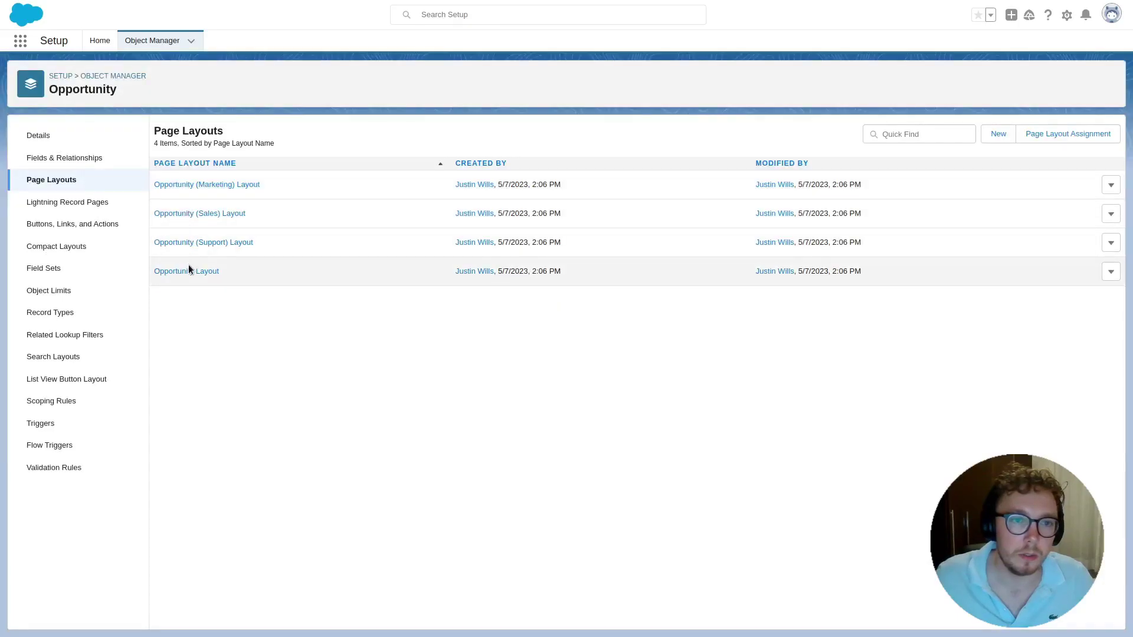
pyautogui.click(187, 271)
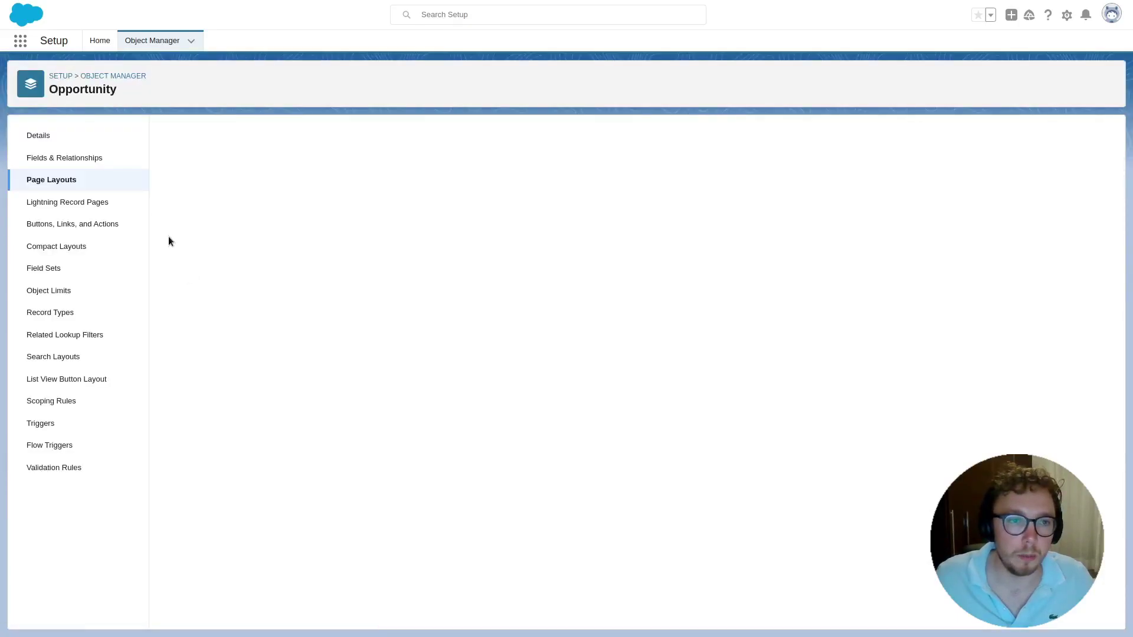
# Step: Override the predefined mobile and Lightning actions on the Opportunity Layout, add the Create Invoice action and save the layout
pyautogui.click(204, 202)
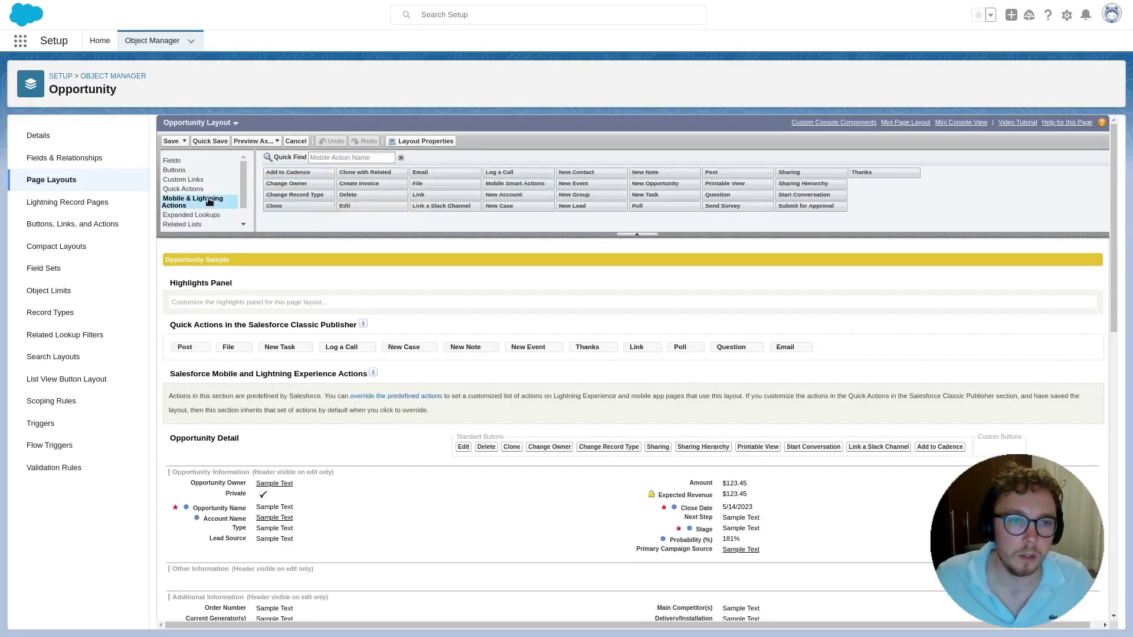
pyautogui.click(1092, 408)
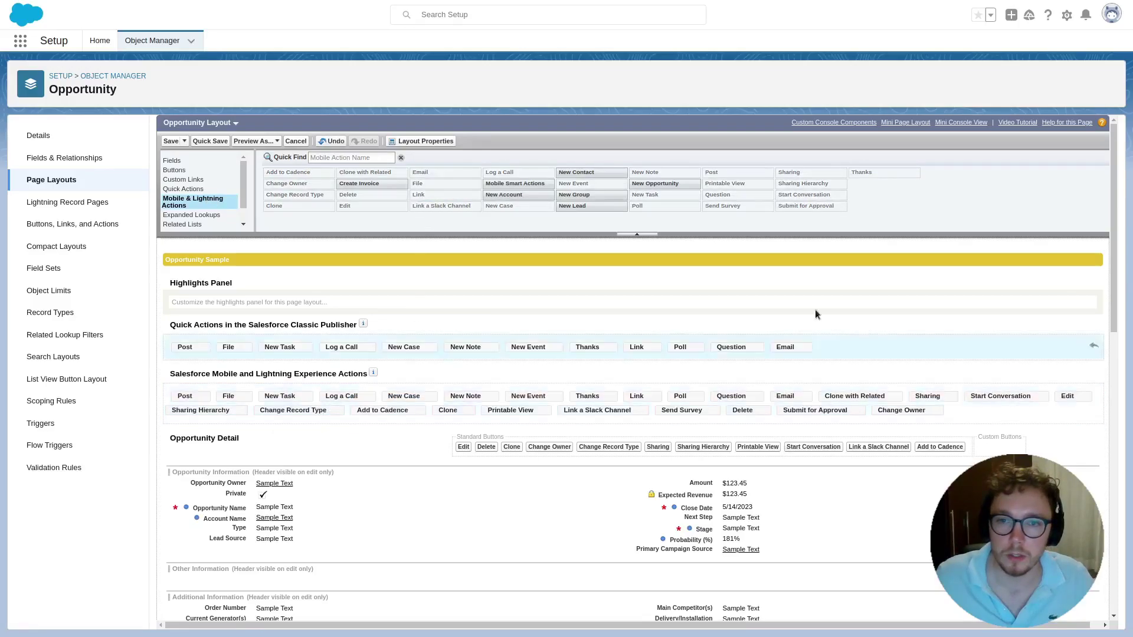
pyautogui.moveTo(390, 184); pyautogui.dragTo(826, 383)
pyautogui.click(171, 142)
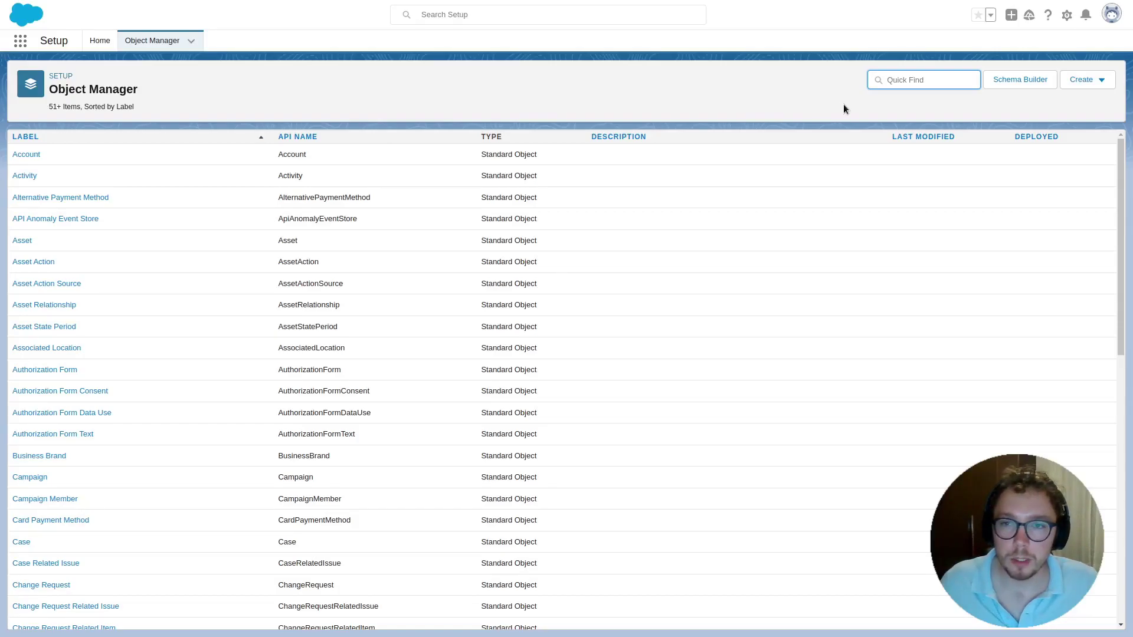
# Step: Find the custom Invoice object in Object Manager and open its Invoice Layout page layout for editing
pyautogui.write('invoice')
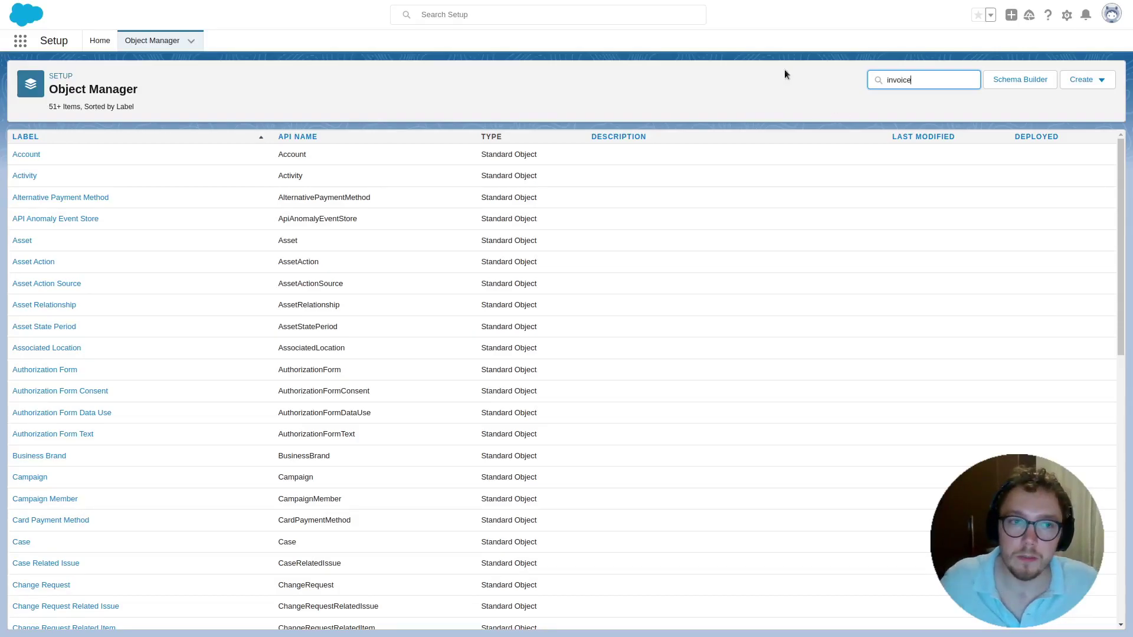
pyautogui.click(29, 179)
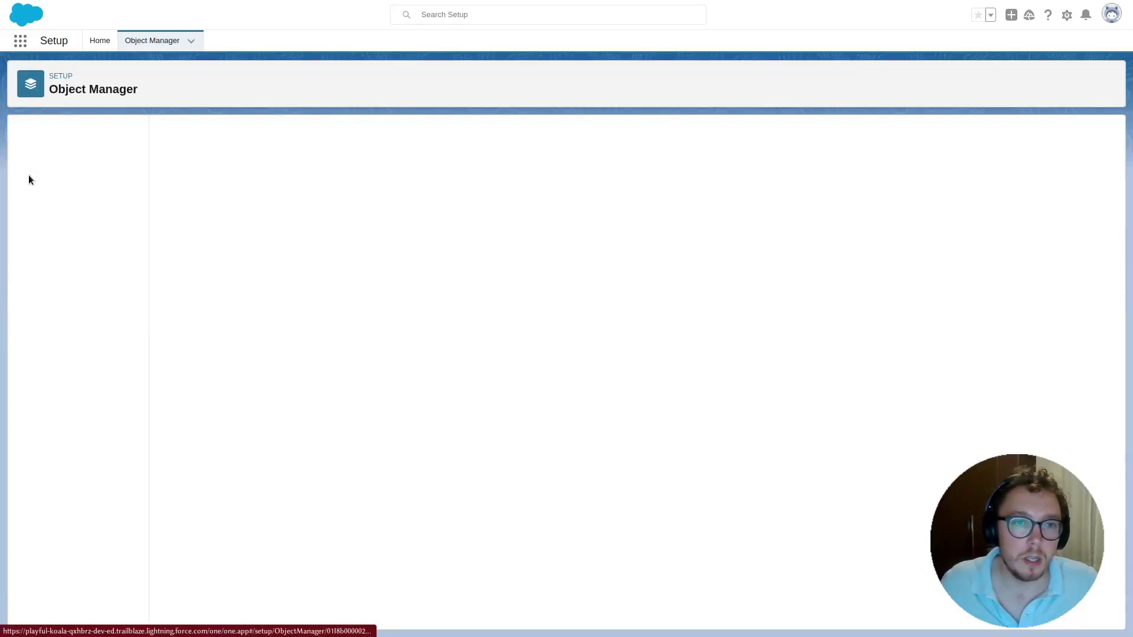
pyautogui.click(79, 185)
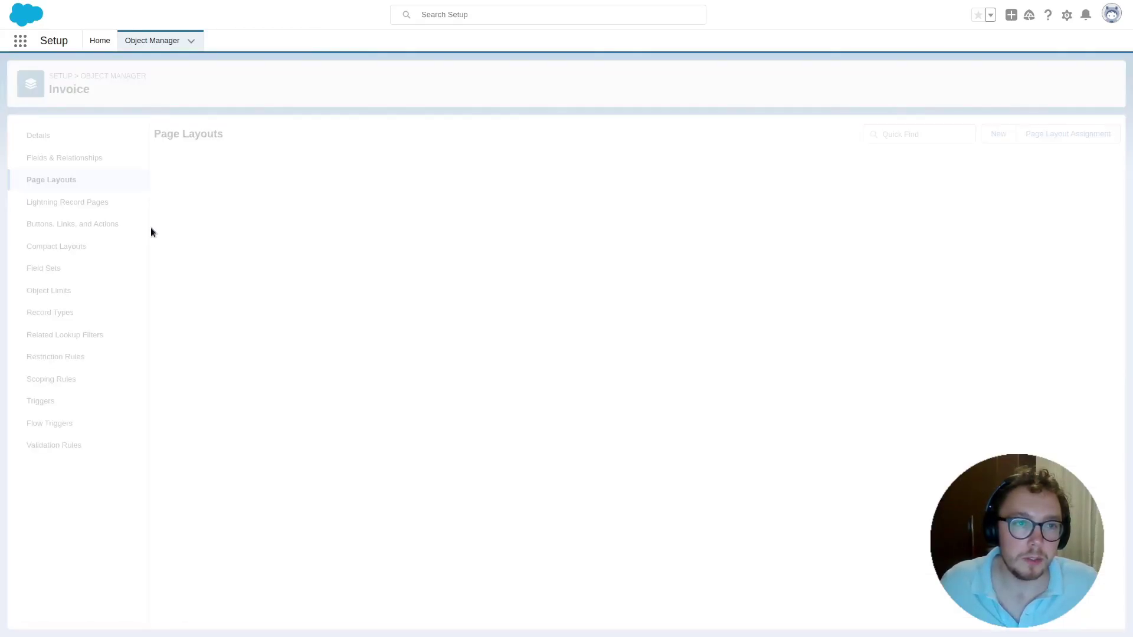
pyautogui.click(192, 181)
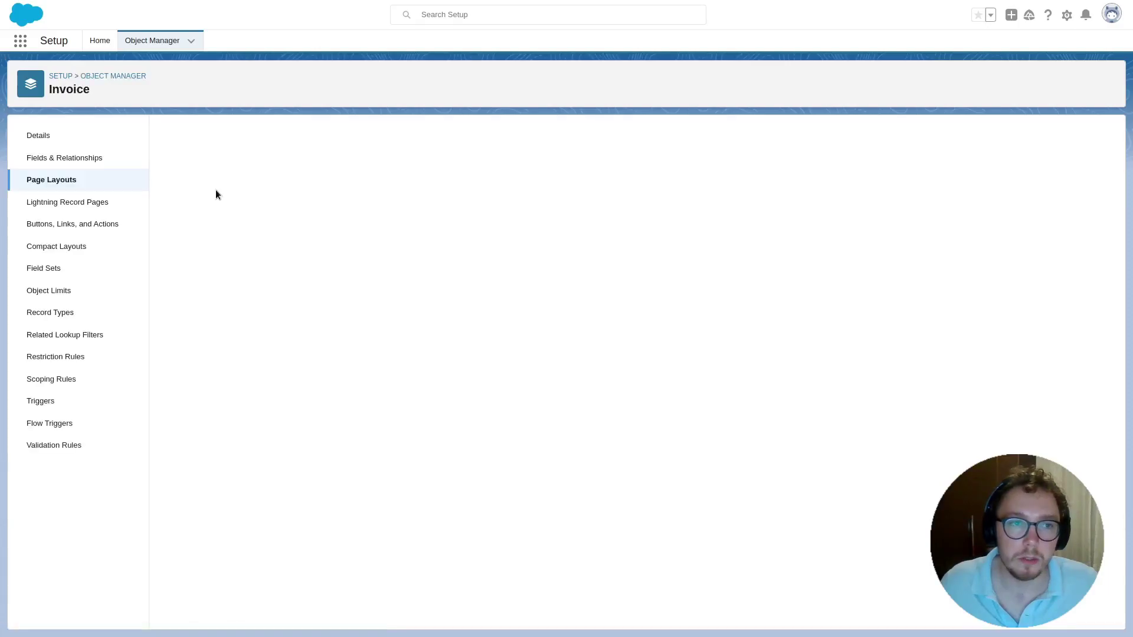
# Step: Replace the Sync w/ QB action with Create Invoice w/ QB in the Invoice Layout's mobile and Lightning actions and save the layout
pyautogui.click(326, 185)
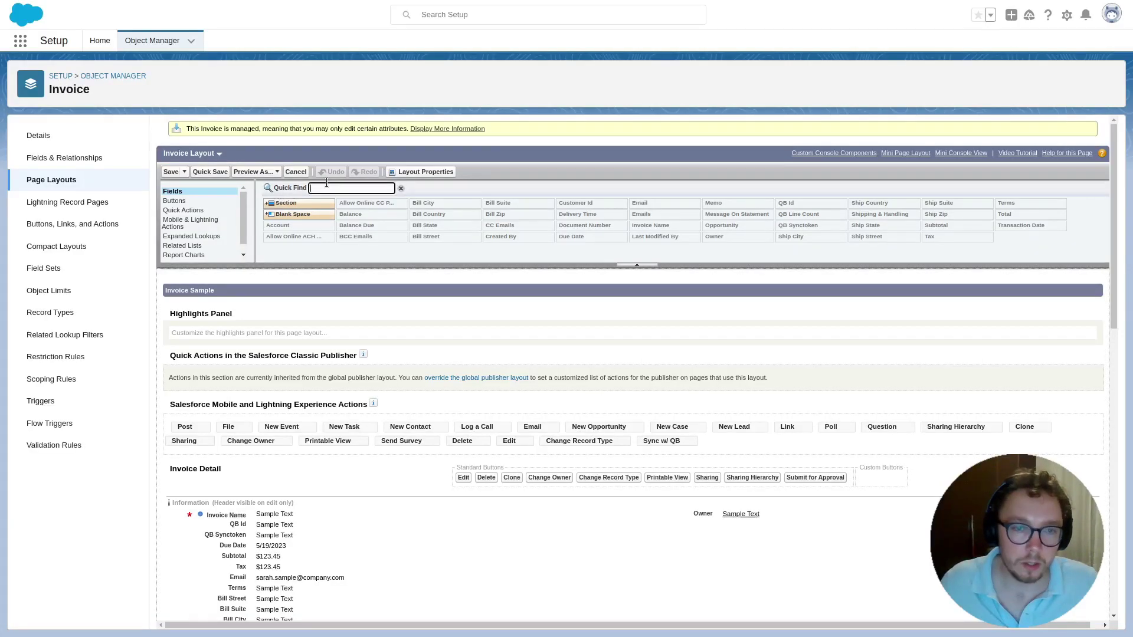
pyautogui.write('QB')
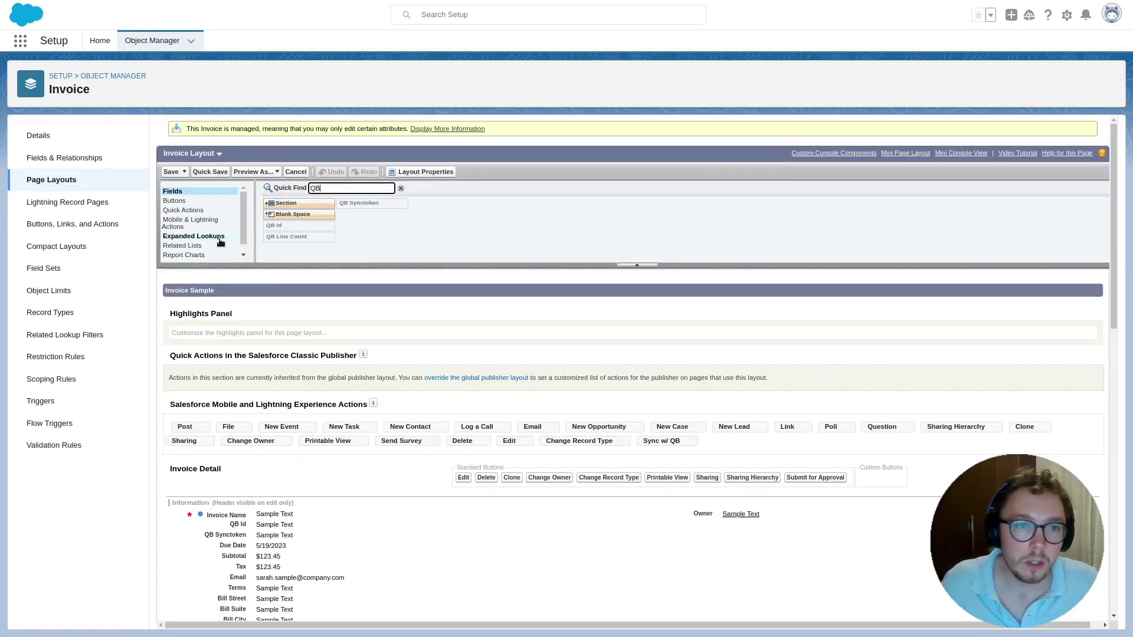
pyautogui.click(214, 224)
pyautogui.click(338, 190)
pyautogui.write('QN')
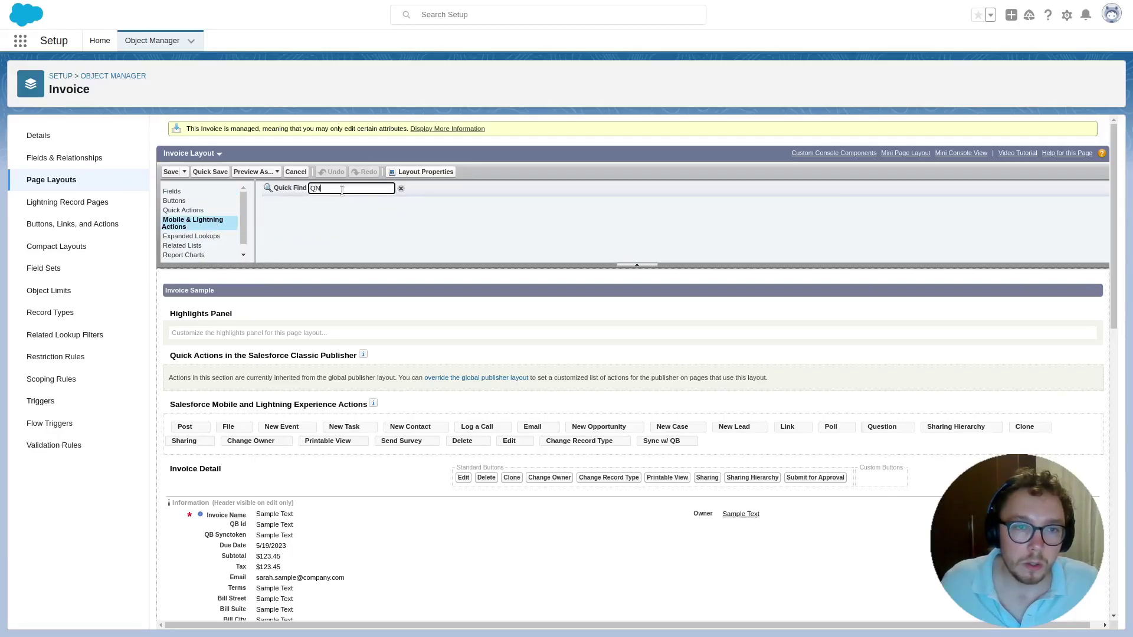
pyautogui.press('BackSpace')
pyautogui.write('B')
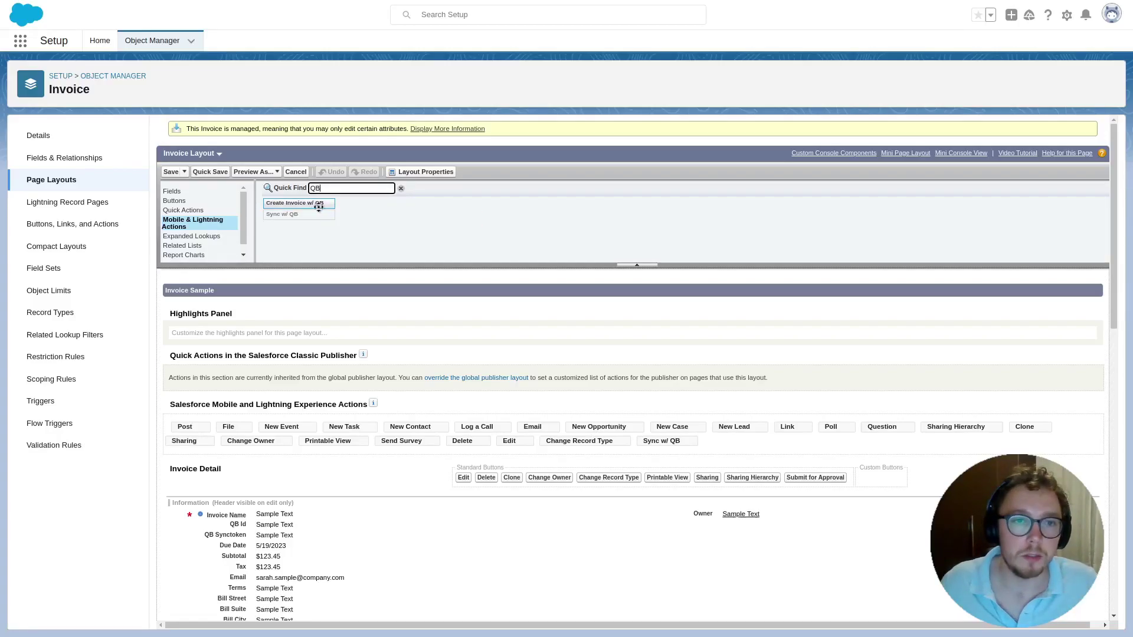
pyautogui.moveTo(661, 441); pyautogui.dragTo(407, 231)
pyautogui.moveTo(295, 203); pyautogui.dragTo(701, 455)
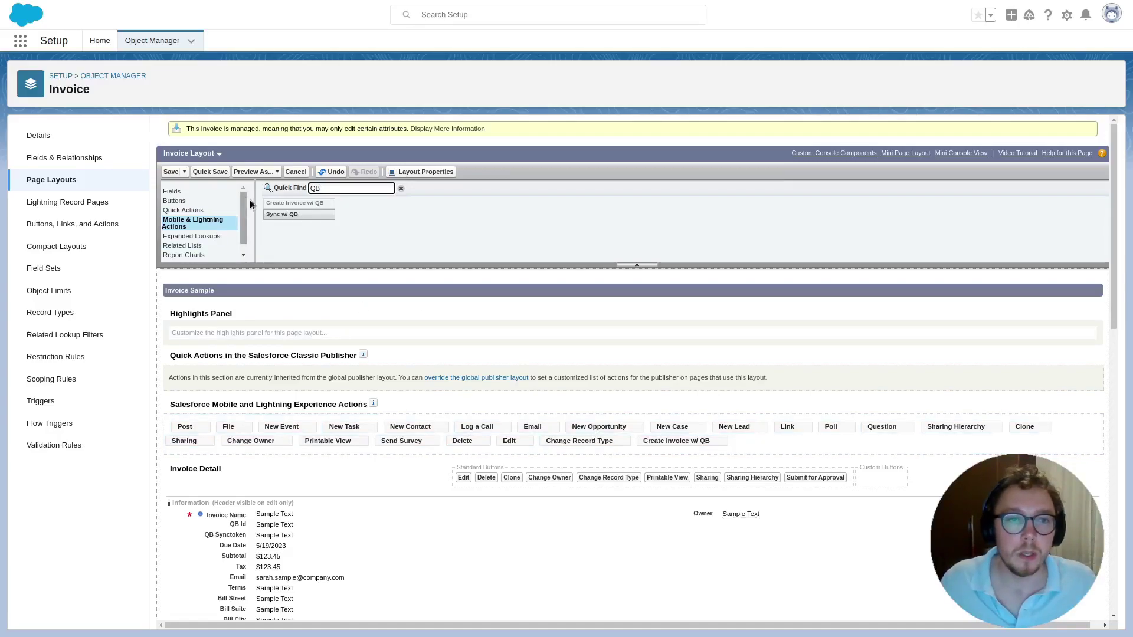
pyautogui.click(170, 173)
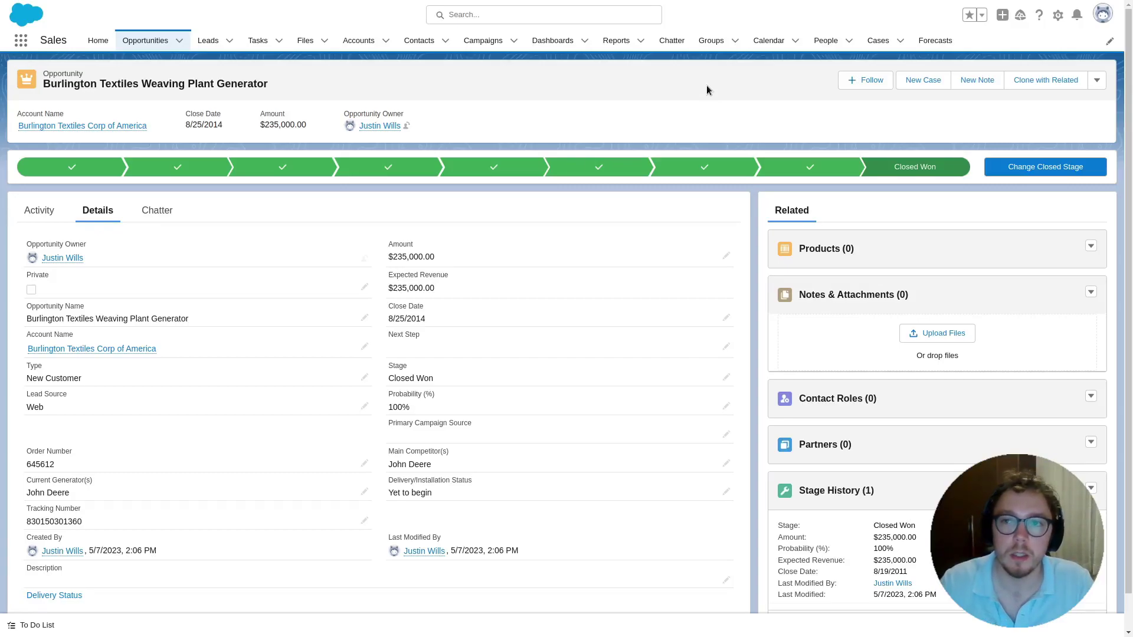
# Step: Create an invoice from the Burlington Textiles Weaving Plant Generator opportunity, send it to QuickBooks with Create Invoice w/ QB and review its details
pyautogui.click(1097, 80)
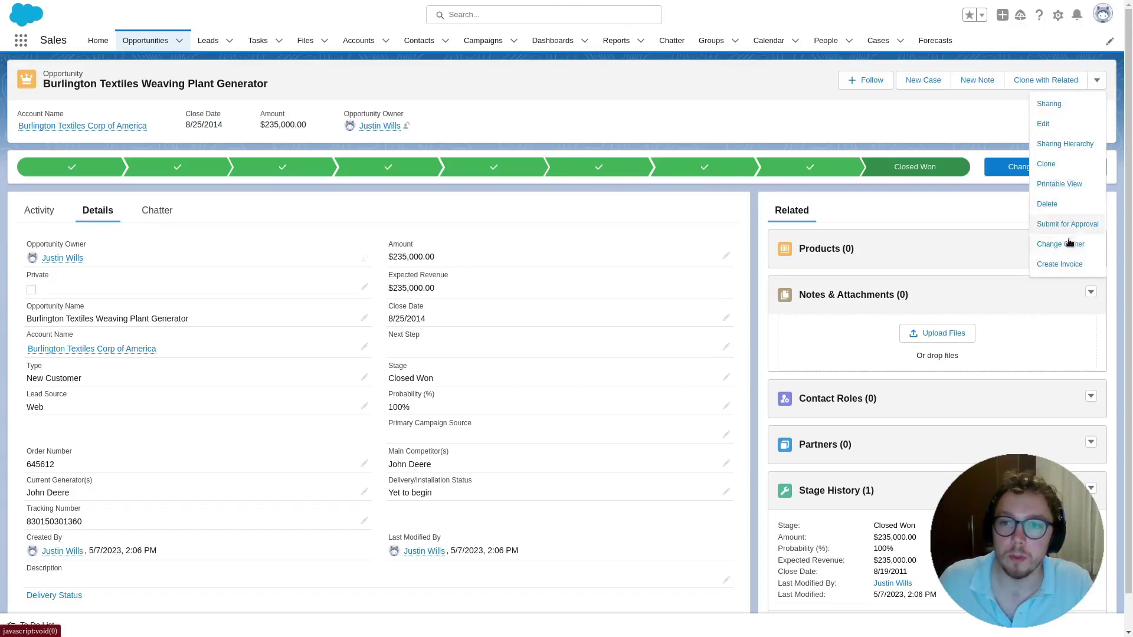
pyautogui.click(1060, 265)
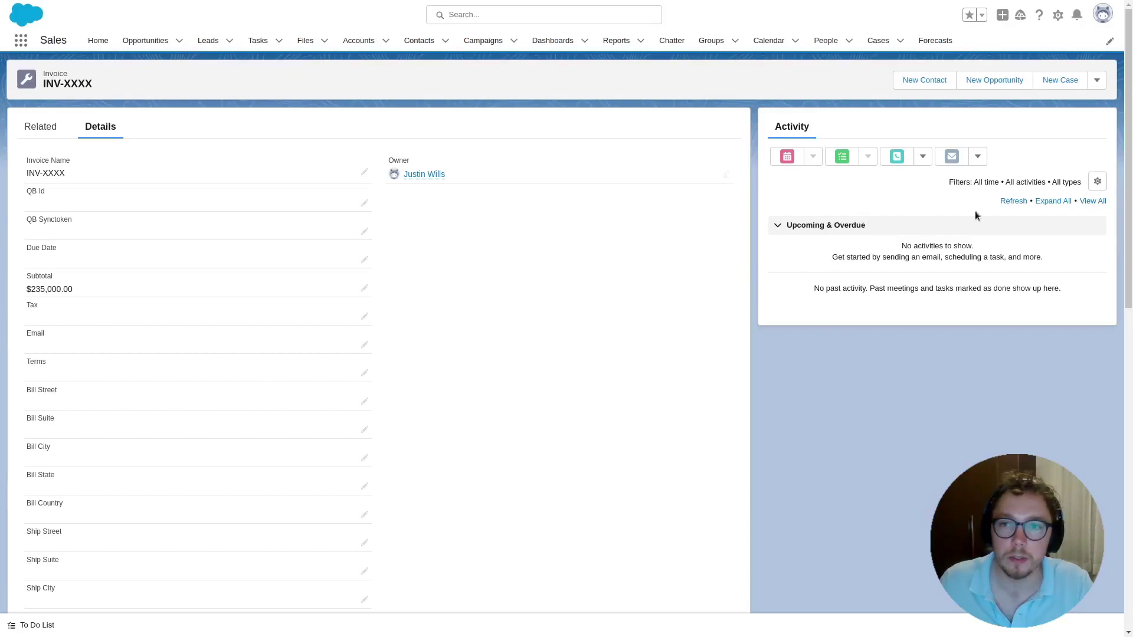
pyautogui.click(1099, 81)
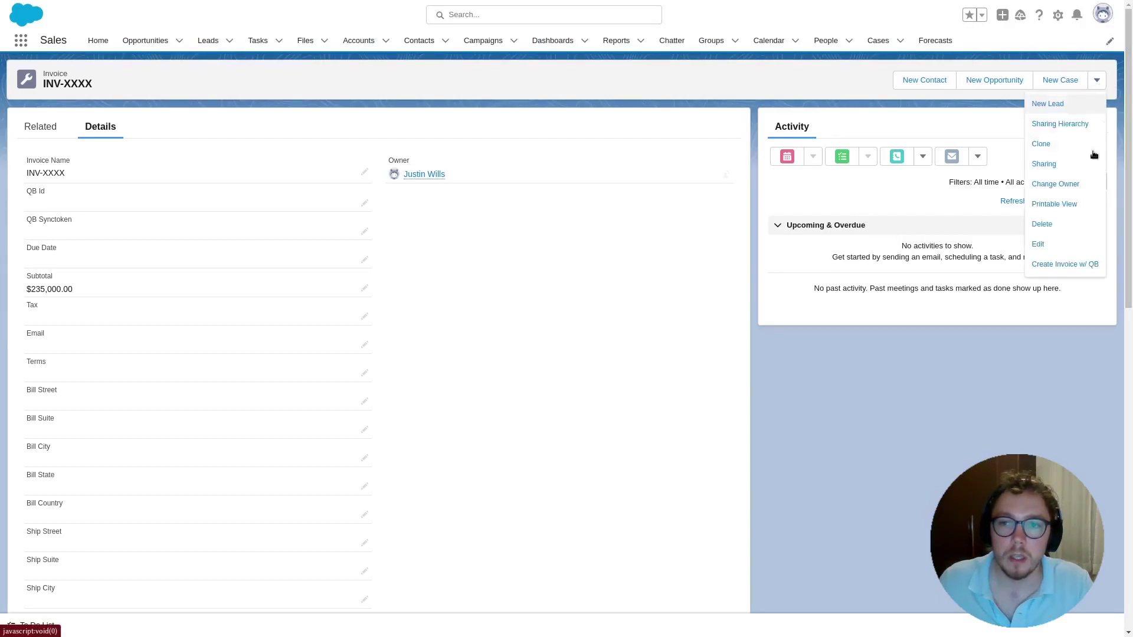
pyautogui.click(1065, 264)
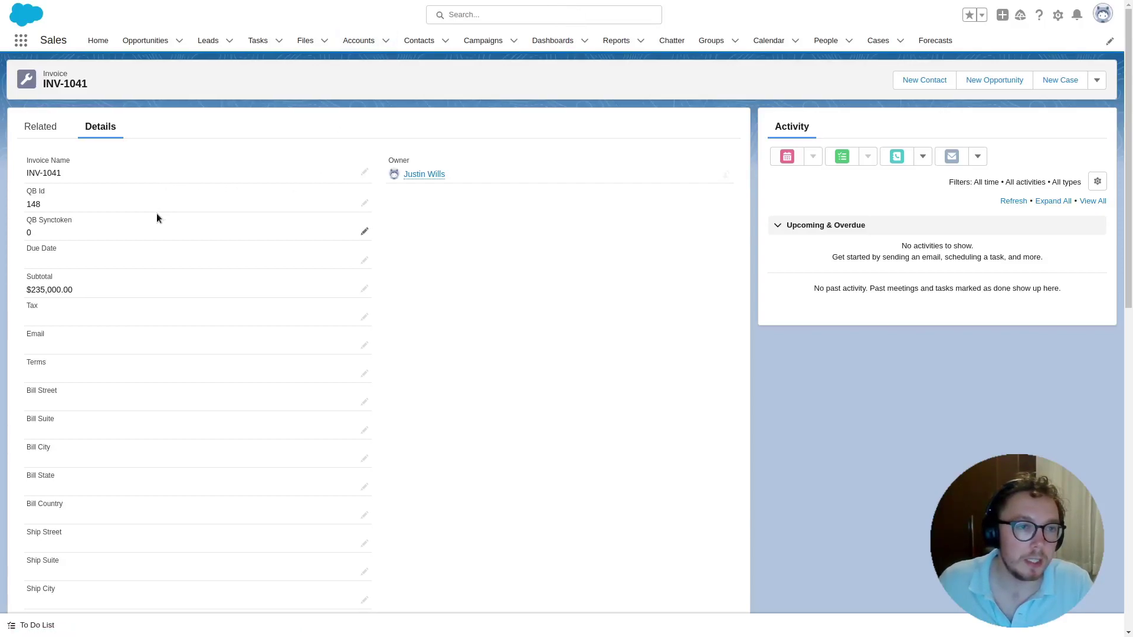
pyautogui.scroll(-6, 171, 257)
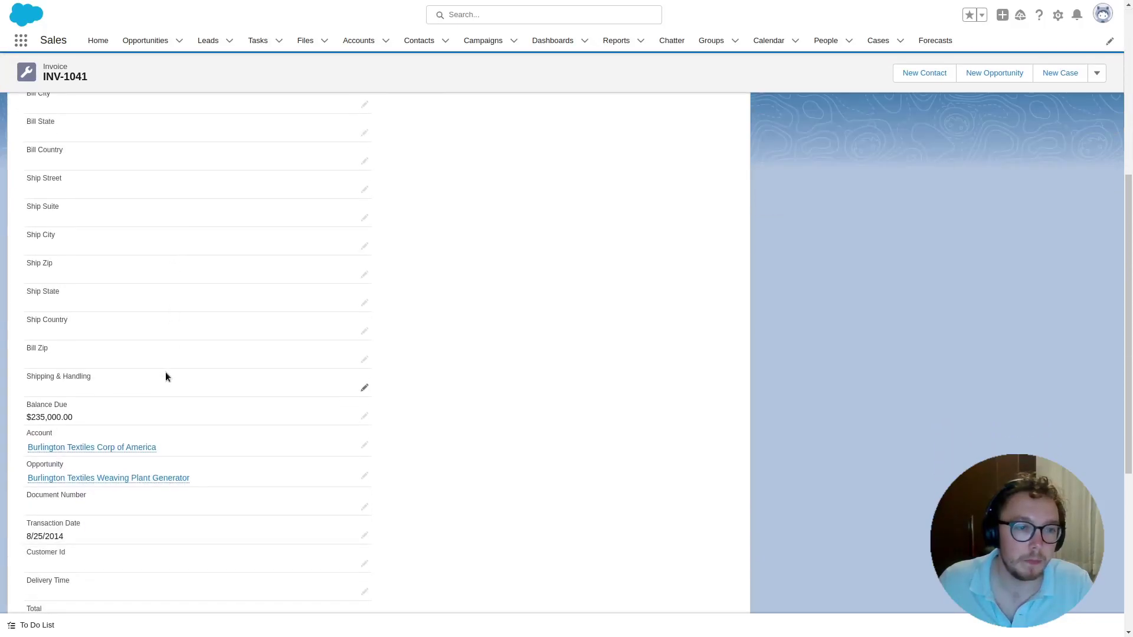
pyautogui.scroll(-6, 165, 373)
pyautogui.scroll(12, 169, 393)
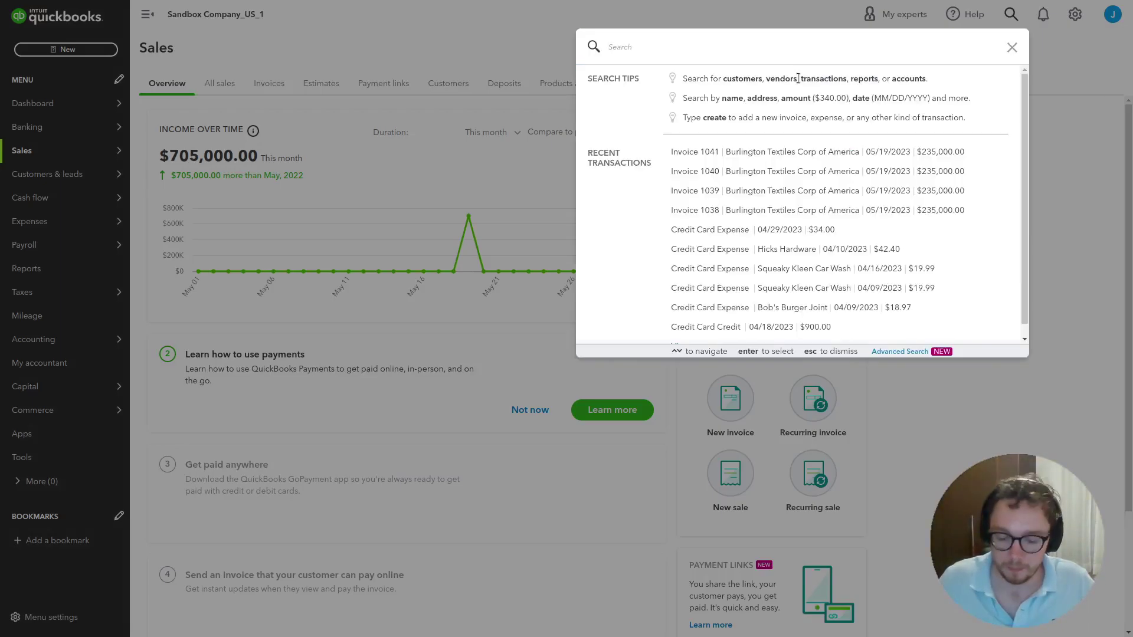
# Step: Switch to QuickBooks, search for 1041, clear the search and open Invoice 1041 from the recent transactions to examine its contents
pyautogui.write('104')
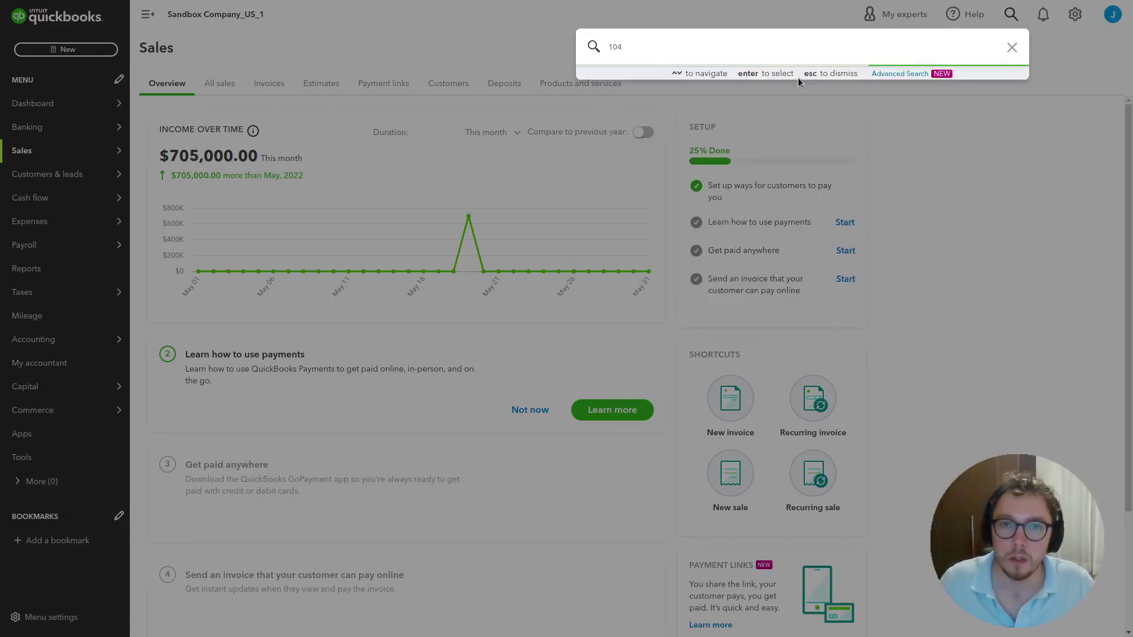
pyautogui.write('1')
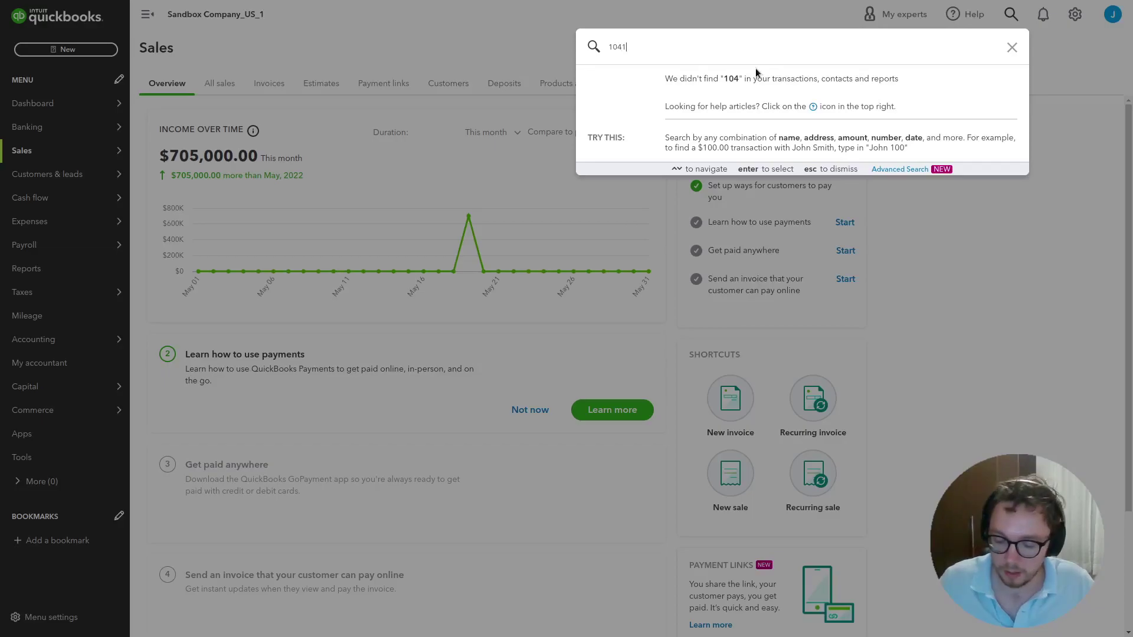
pyautogui.hotkey('ctrl', 'a')
pyautogui.press('BackSpace')
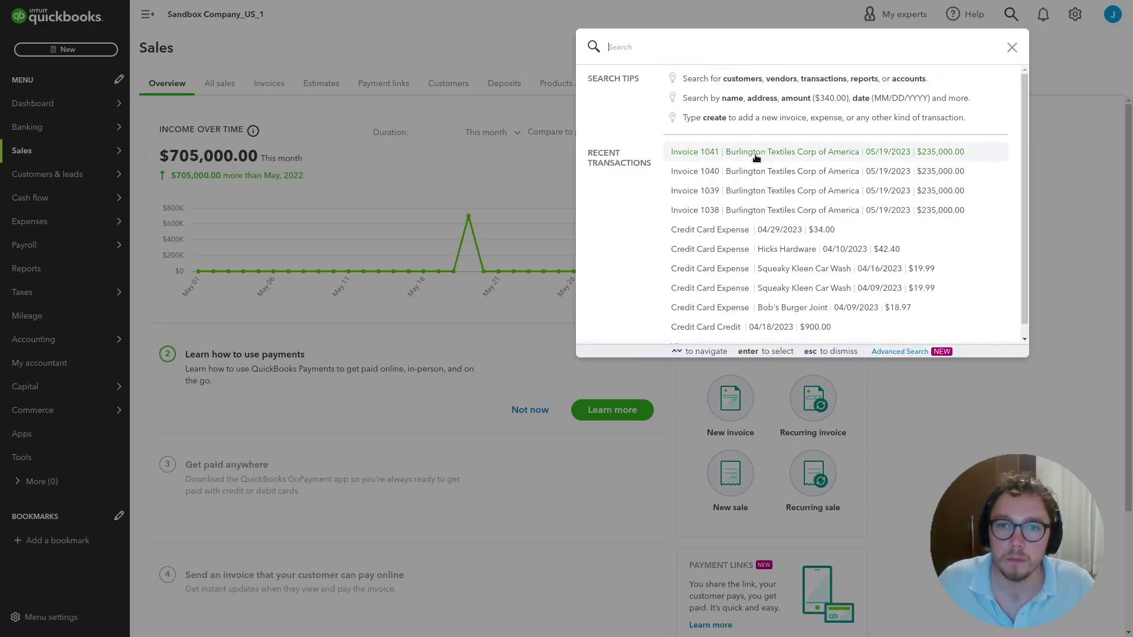
pyautogui.click(757, 158)
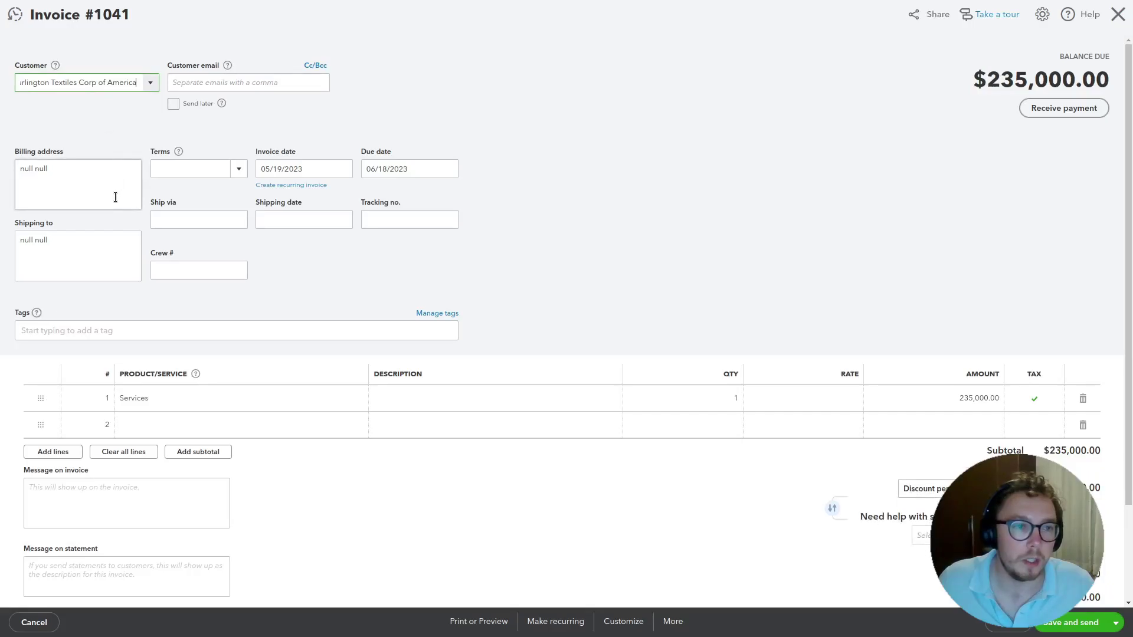
pyautogui.scroll(-2, 123, 204)
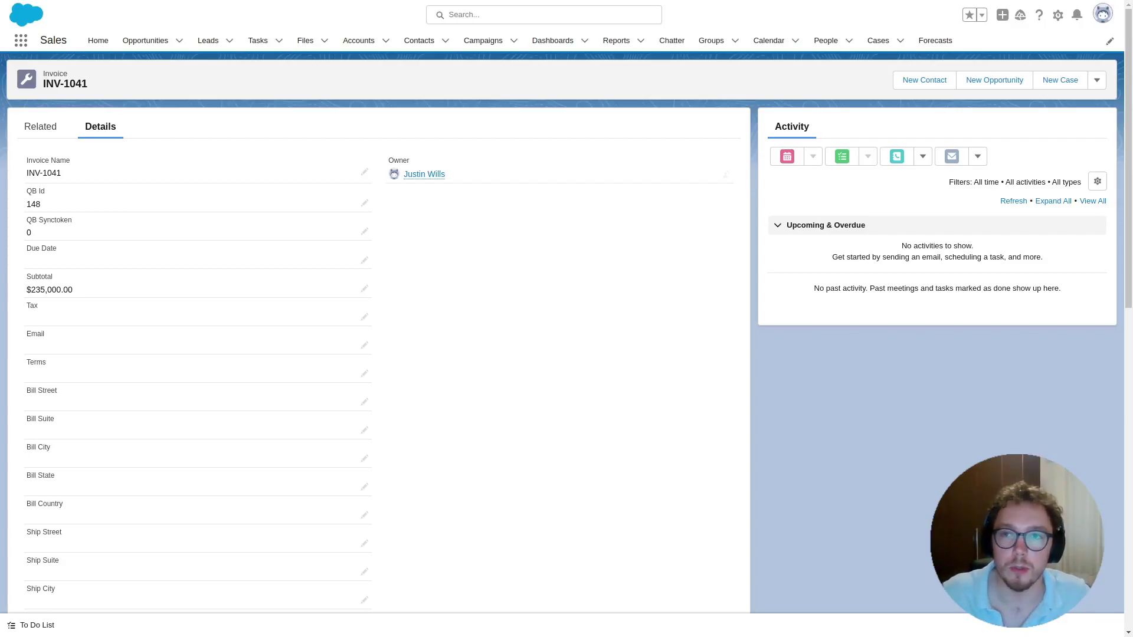
# Step: Open the Developer Console and execute the anonymous Apex code System.enqueueJob(new qime.QBInvoiceQueueable(0, 0, 50, 0));
pyautogui.click(1058, 15)
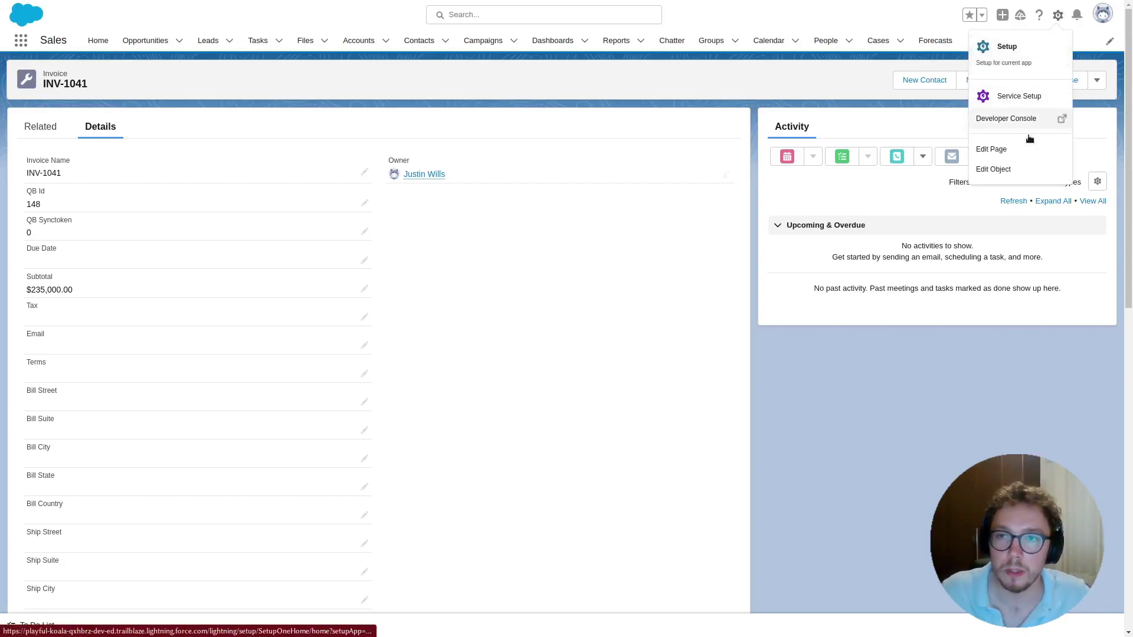
pyautogui.click(1033, 144)
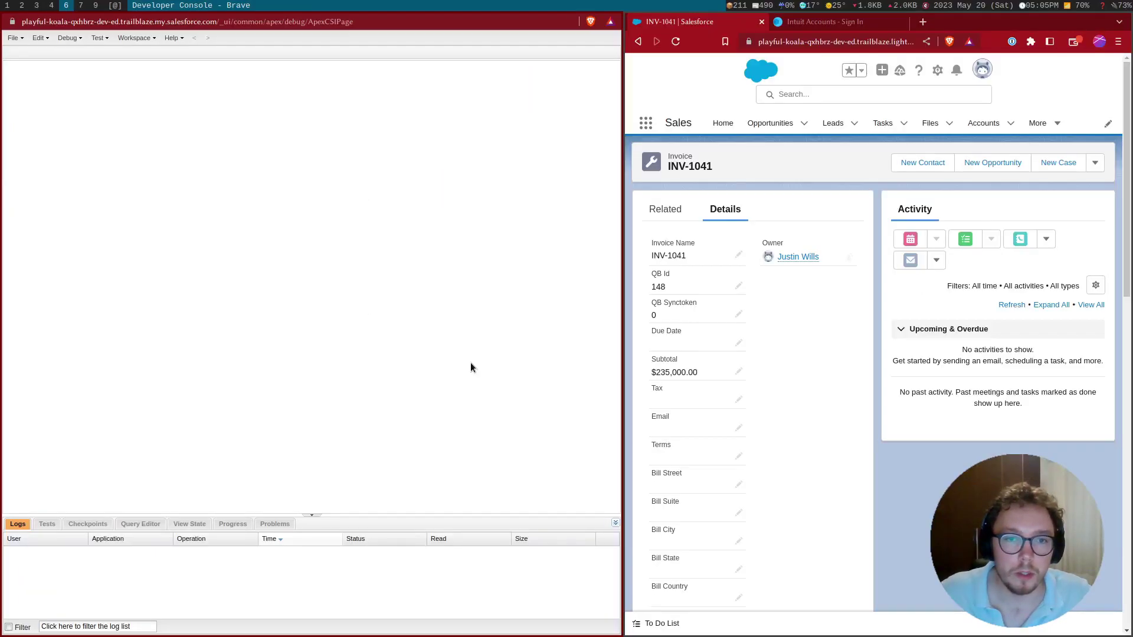
pyautogui.hotkey('ctrl', 'e')
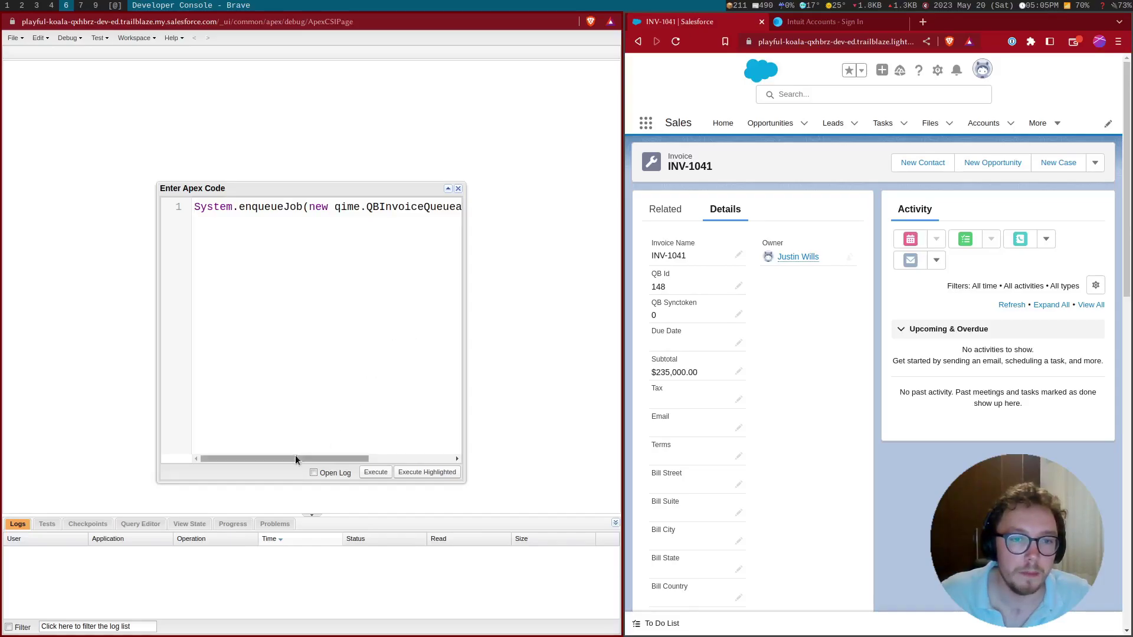
pyautogui.moveTo(292, 456); pyautogui.dragTo(380, 449)
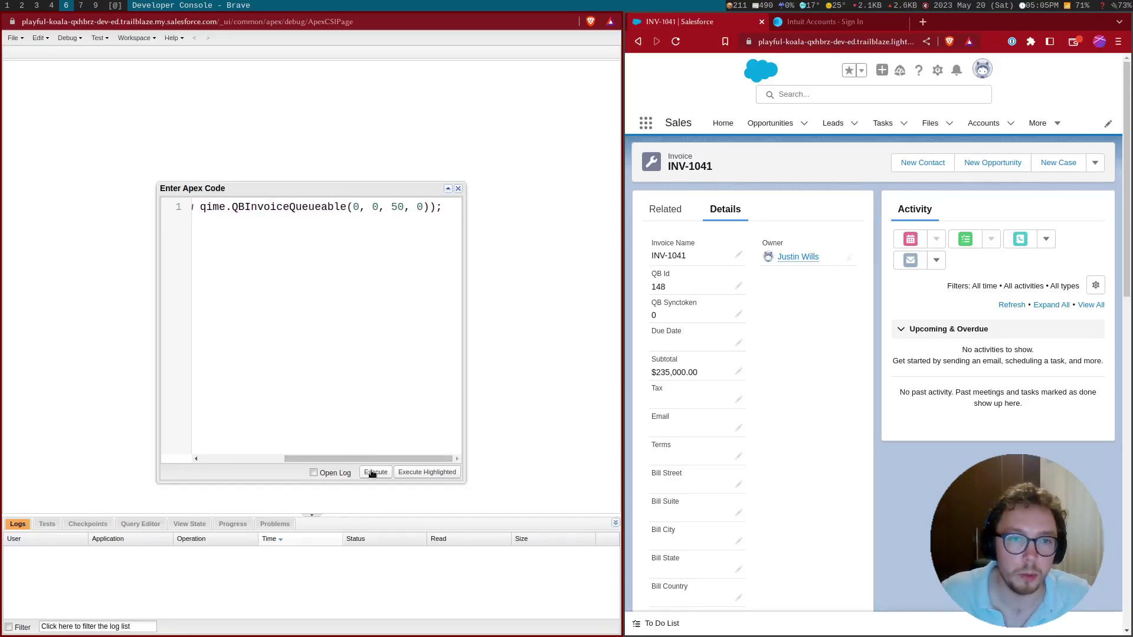
pyautogui.click(371, 473)
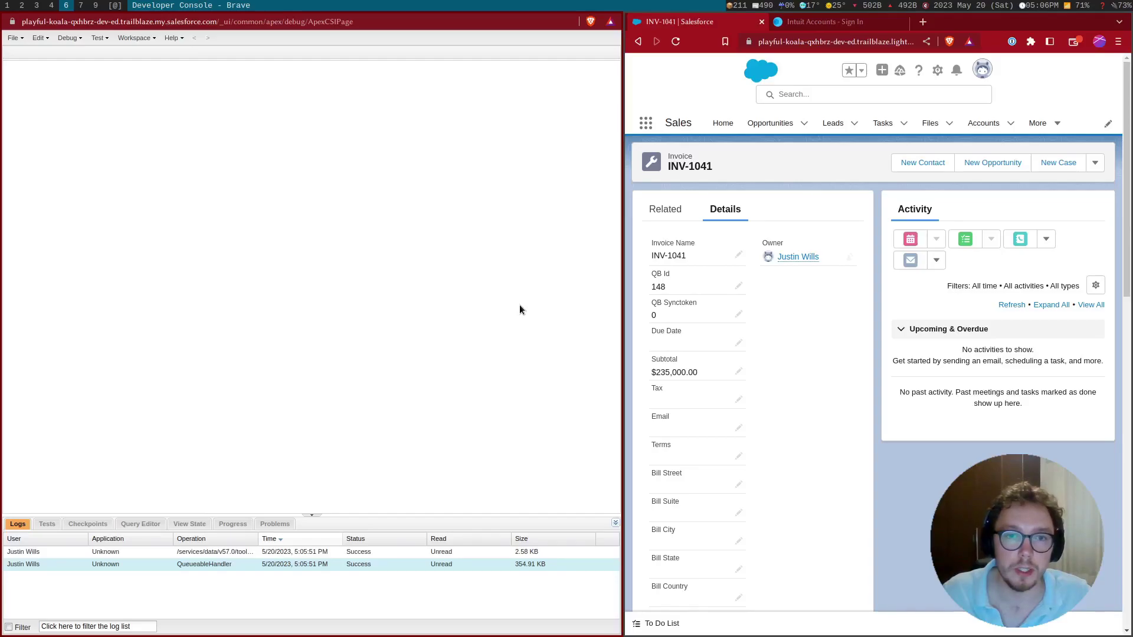
# Step: Replace the anonymous Apex code with System.schedule('QB Invoice Sync XX:00', '0 0 * * * ?', new qime.QBInvoiceBatch()); and show the whole line
pyautogui.hotkey('ctrl', 'e')
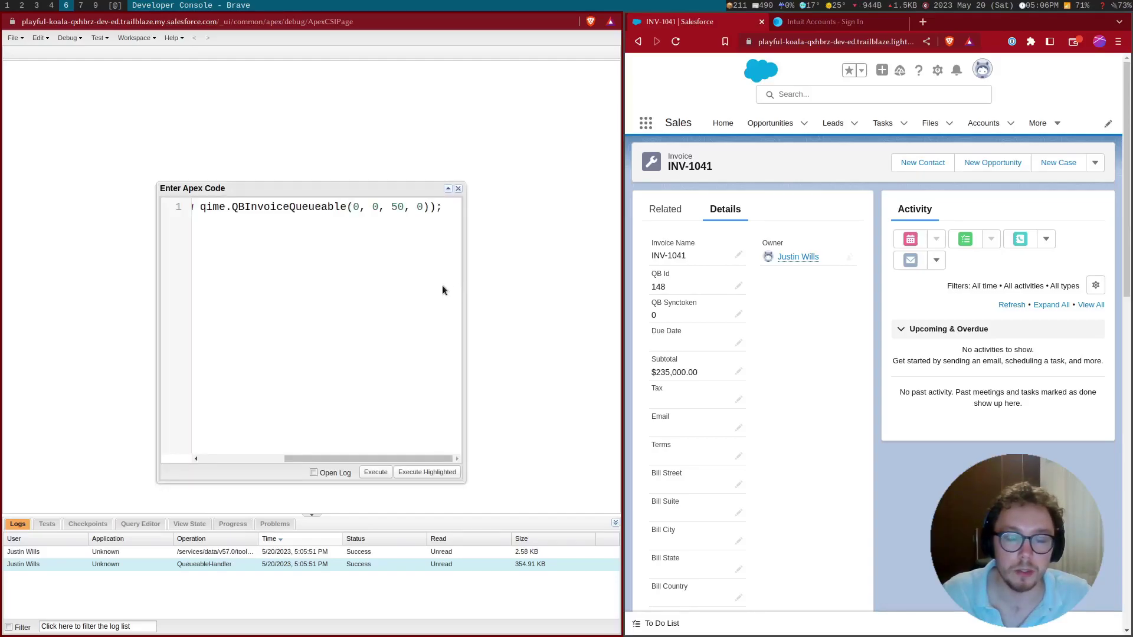
pyautogui.hotkey('ctrl', 'a')
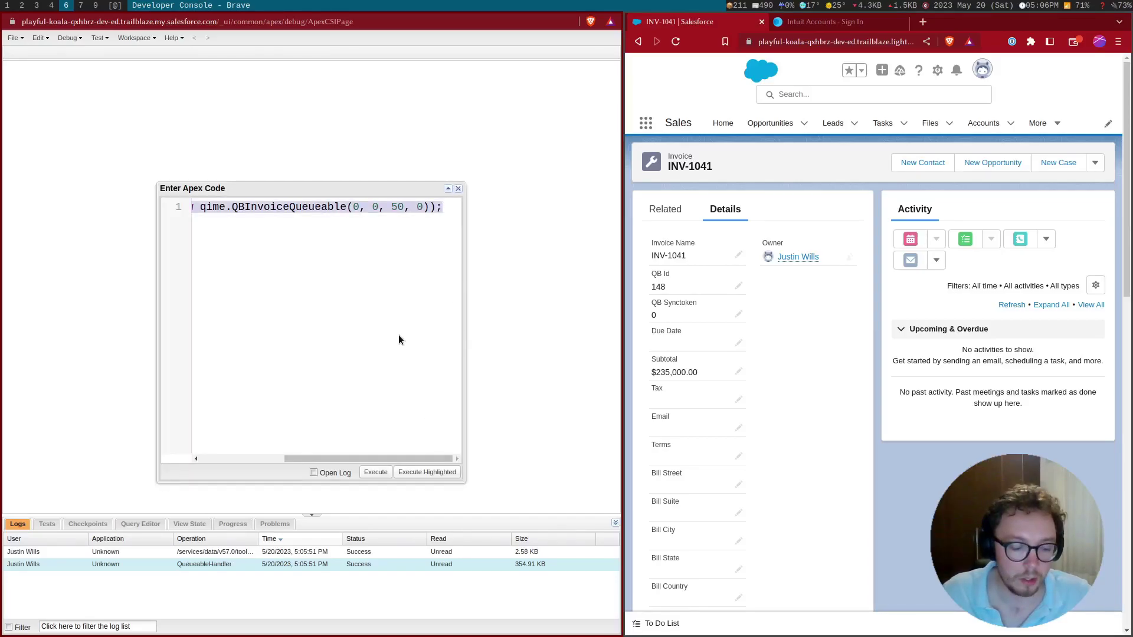
pyautogui.hotkey('ctrl', 'v')
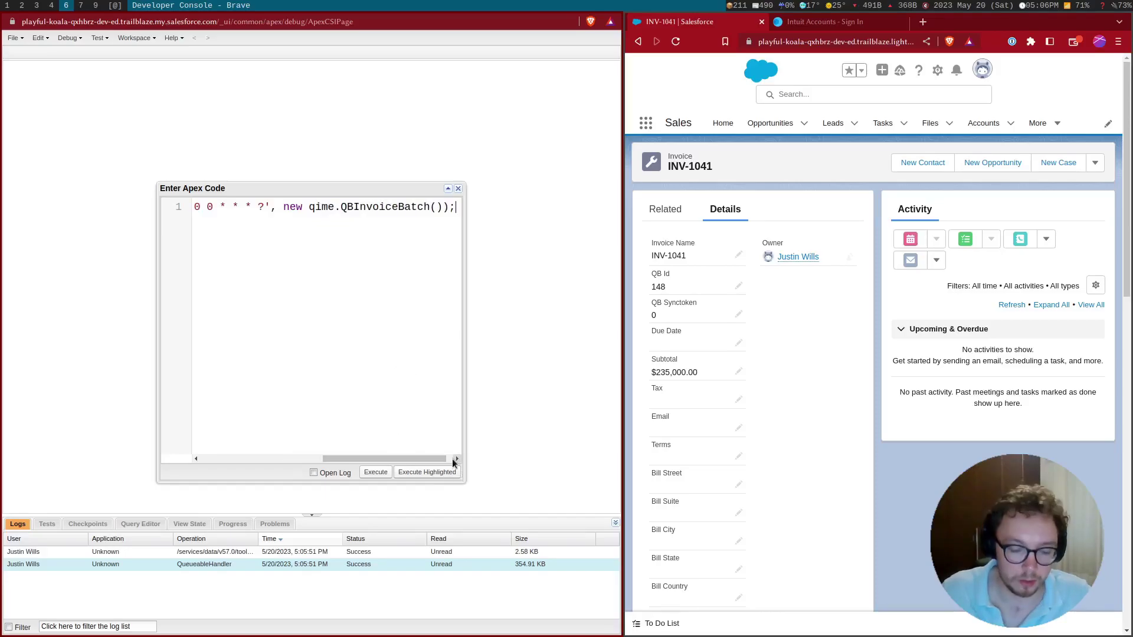
pyautogui.press('super+shift+u')
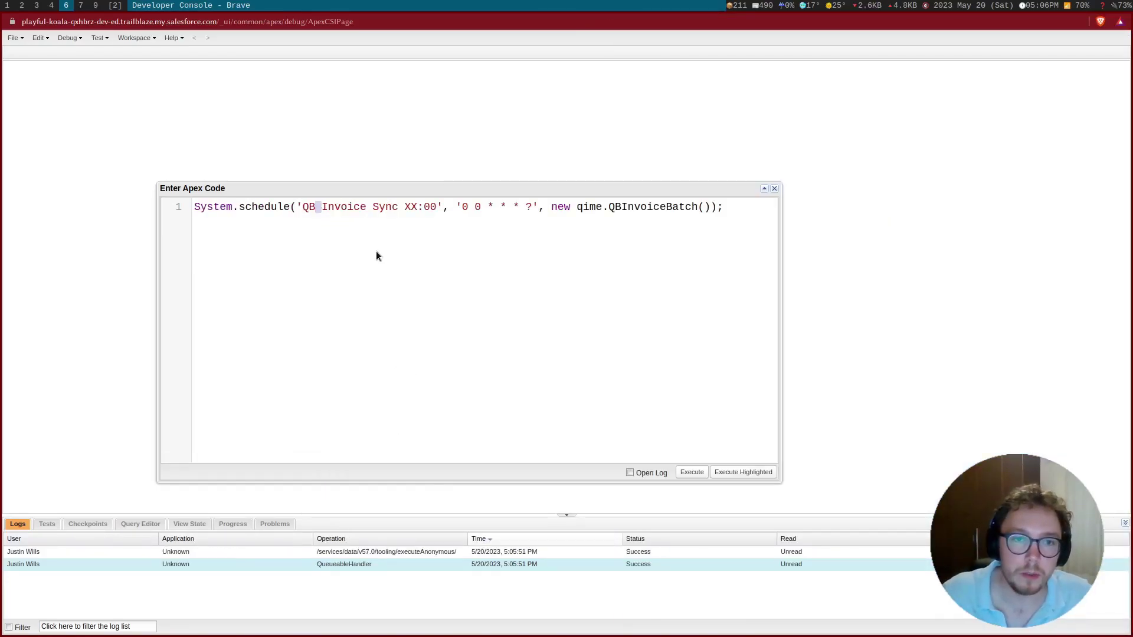
pyautogui.click(377, 252)
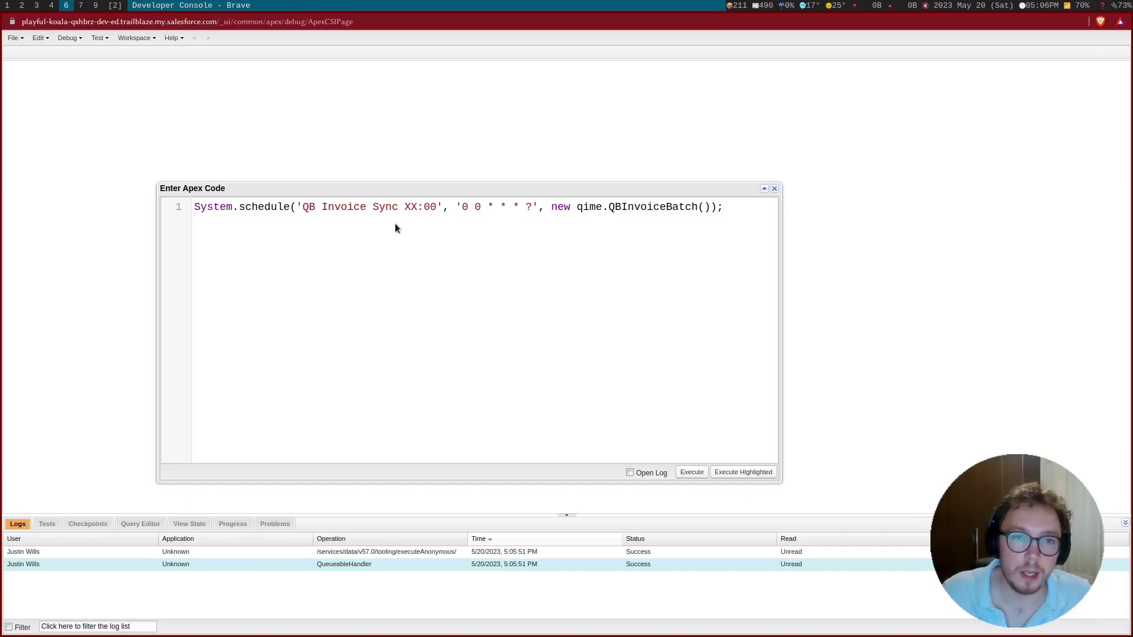
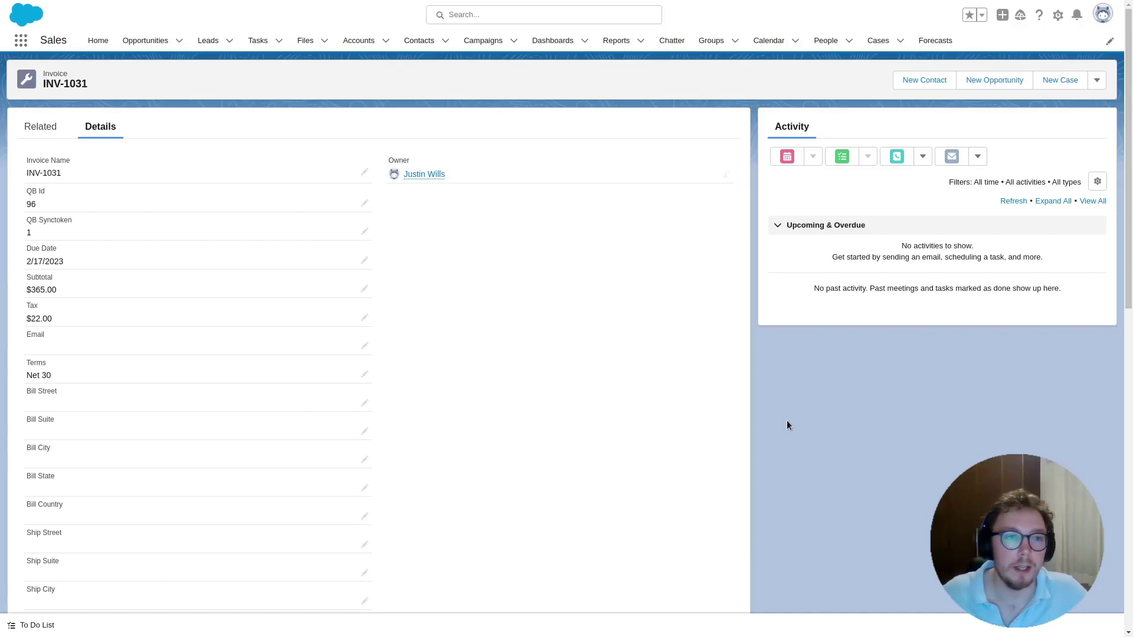
# Step: Open invoice payment IP-0000 from INV-1031's related records and follow it to payment PMT-0001 to examine its details
pyautogui.click(36, 128)
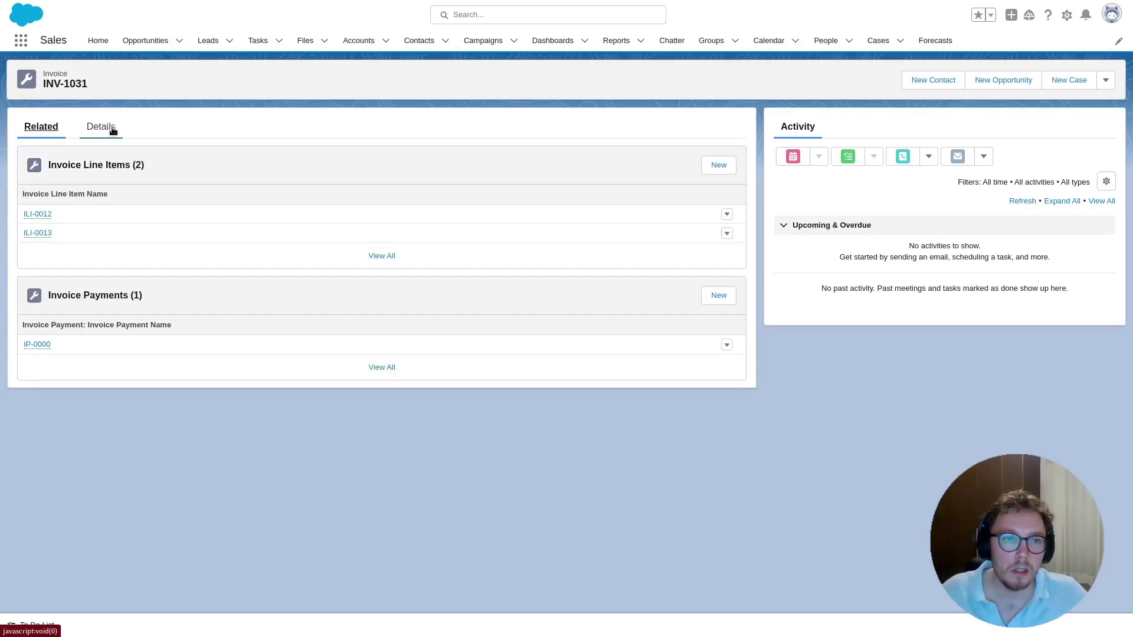
pyautogui.moveTo(37, 346)
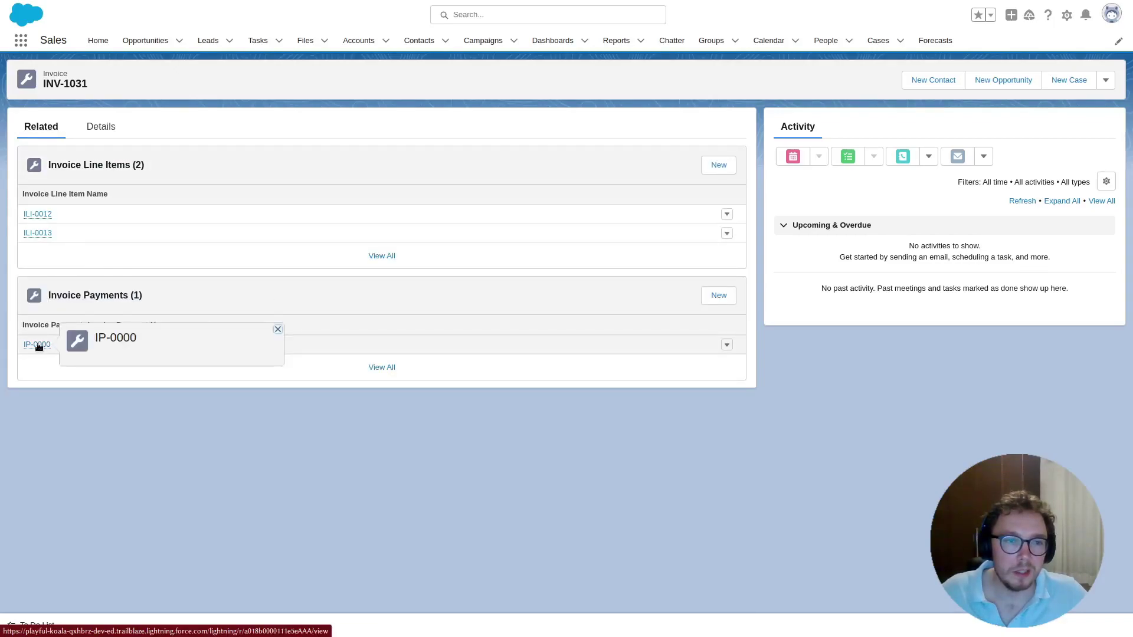
pyautogui.click(39, 346)
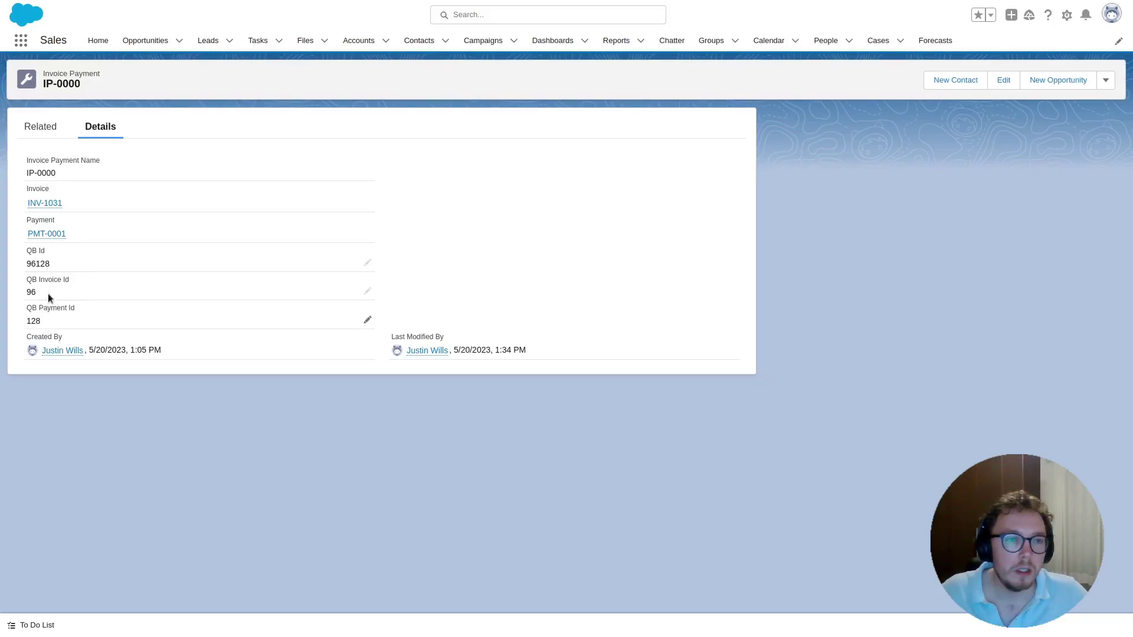
pyautogui.moveTo(55, 235)
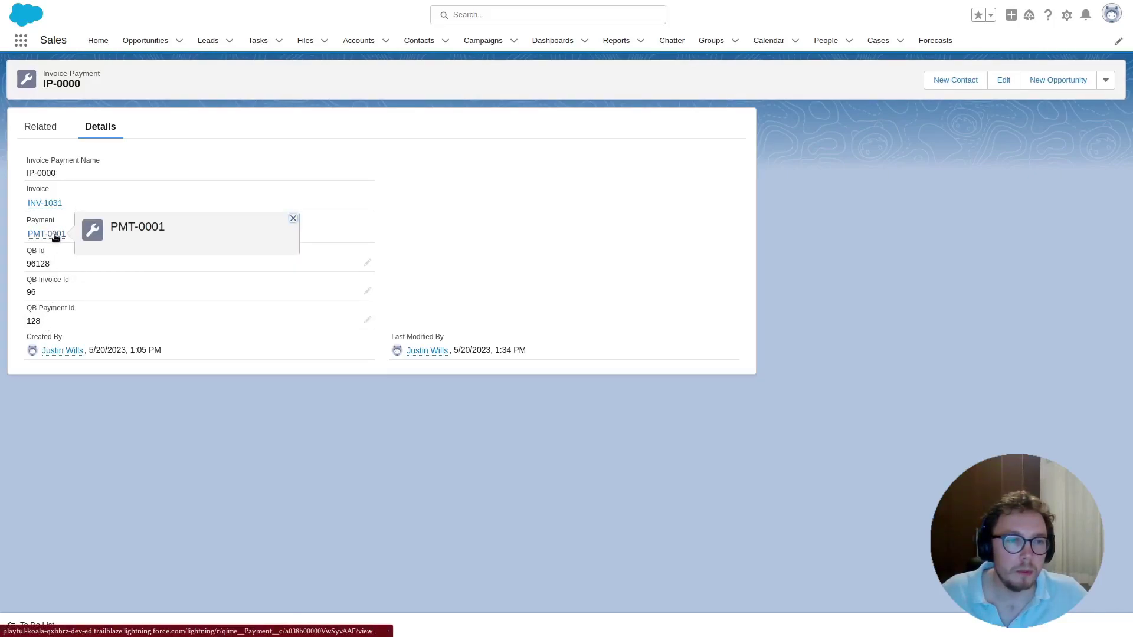
pyautogui.click(55, 236)
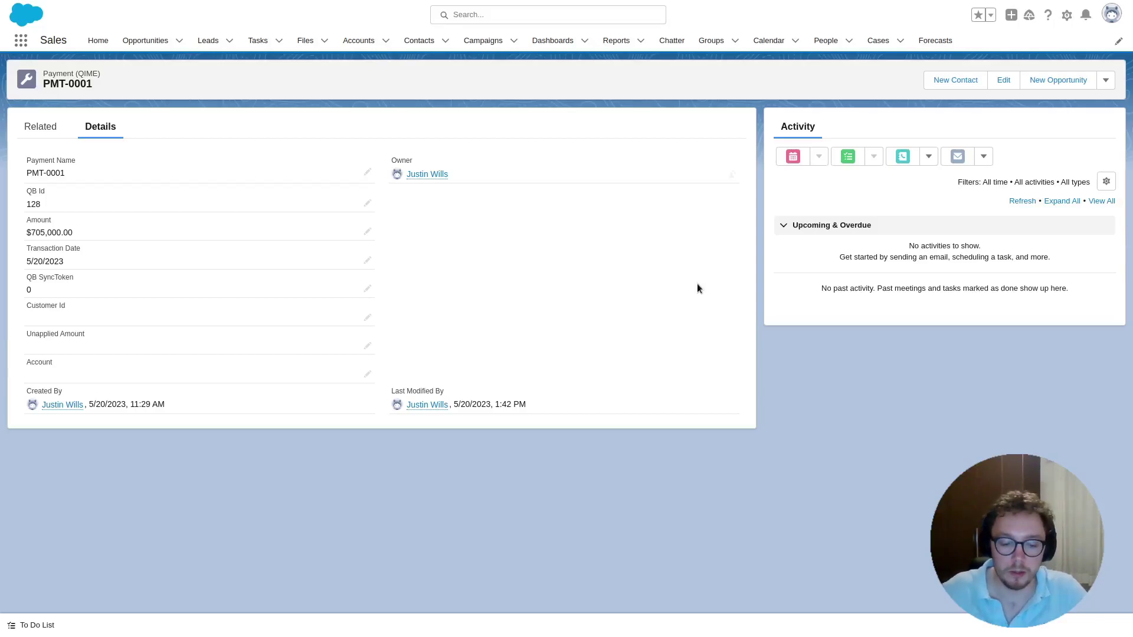
# Step: Return to the Developer Console and replace the anonymous Apex code with System.schedule('QB Payment Sync XX:00', '0 0 * * * ?', new qime.QBPaymentBatch());
pyautogui.press('F11')
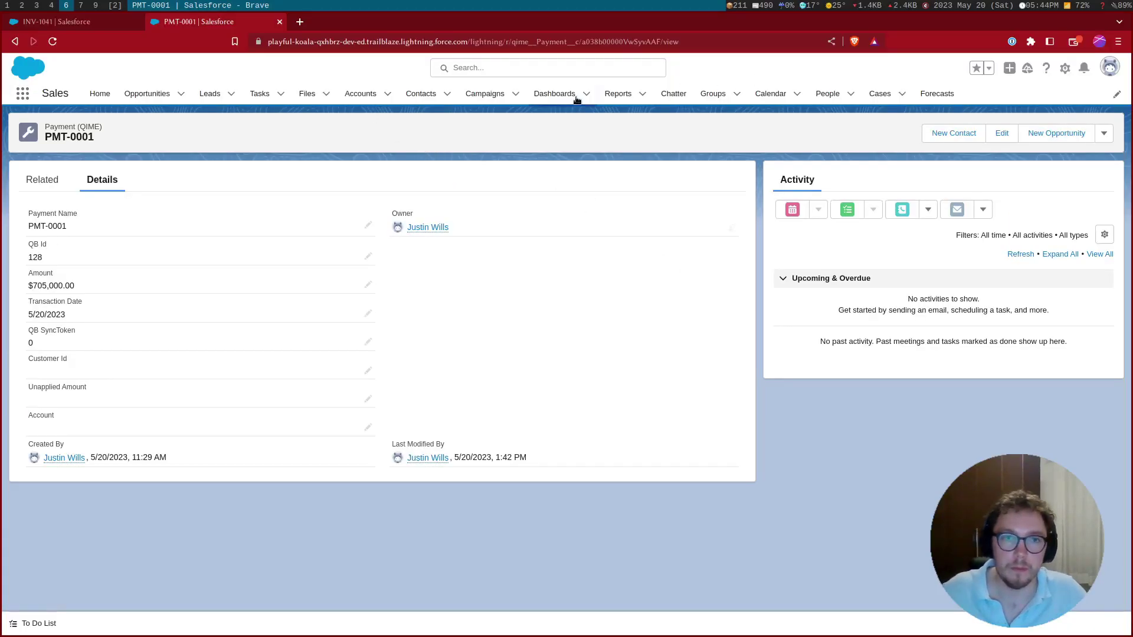
pyautogui.press('super+j')
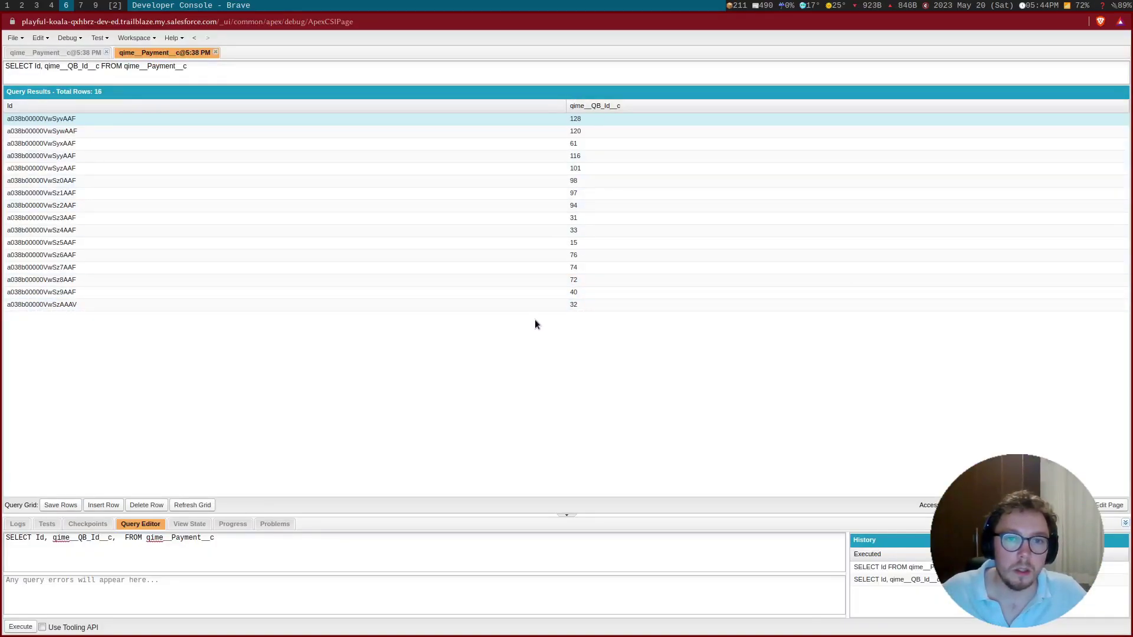
pyautogui.hotkey('ctrl', 'e')
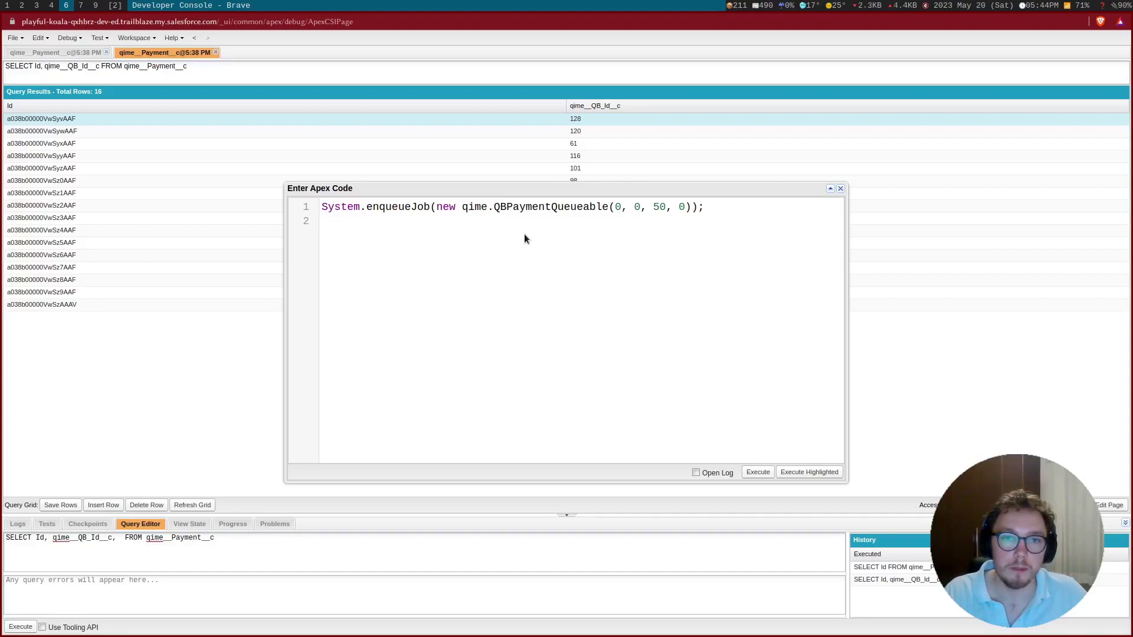
pyautogui.hotkey('ctrl', 'a')
pyautogui.write("System.schedule('QB Payment Sync XX:00', '0 0 * * * ?', new qime.QBPaymentBatch());")
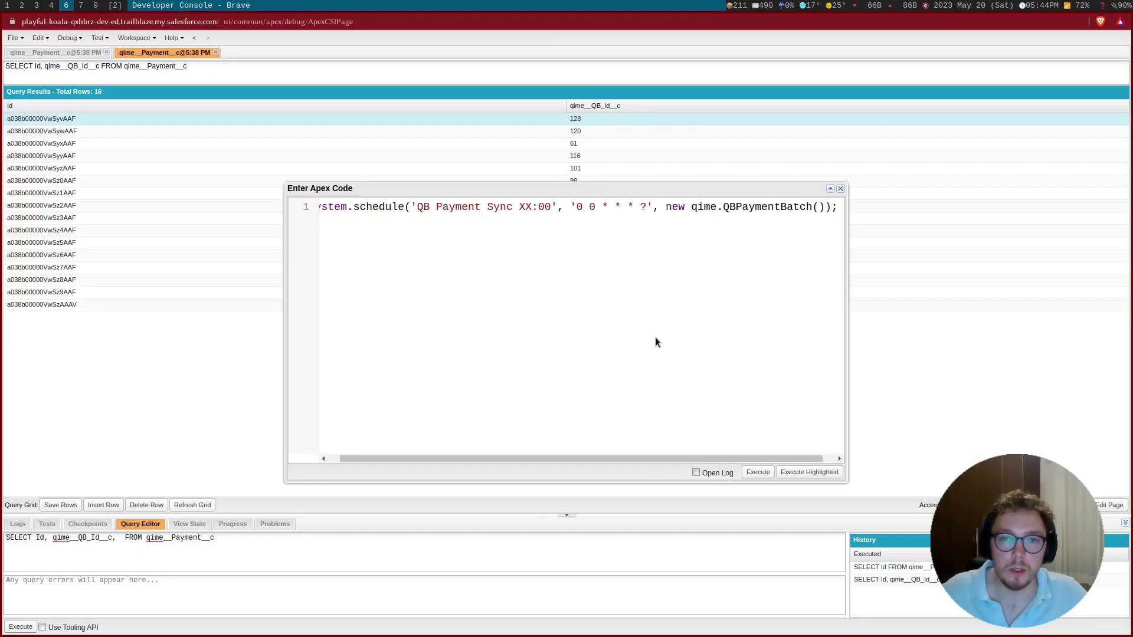